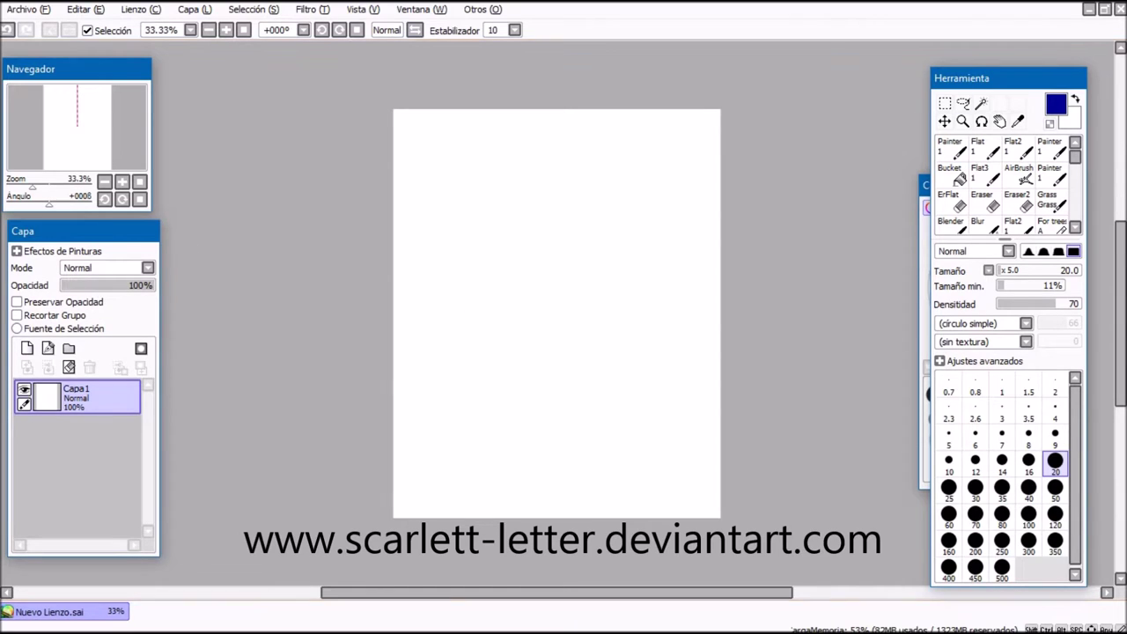
- Move the tool window aside to reveal the color wheel, pick a medium gray and set the brush size to 50
left_click_drag(1007, 78, 838, 85)
left_click(960, 287)
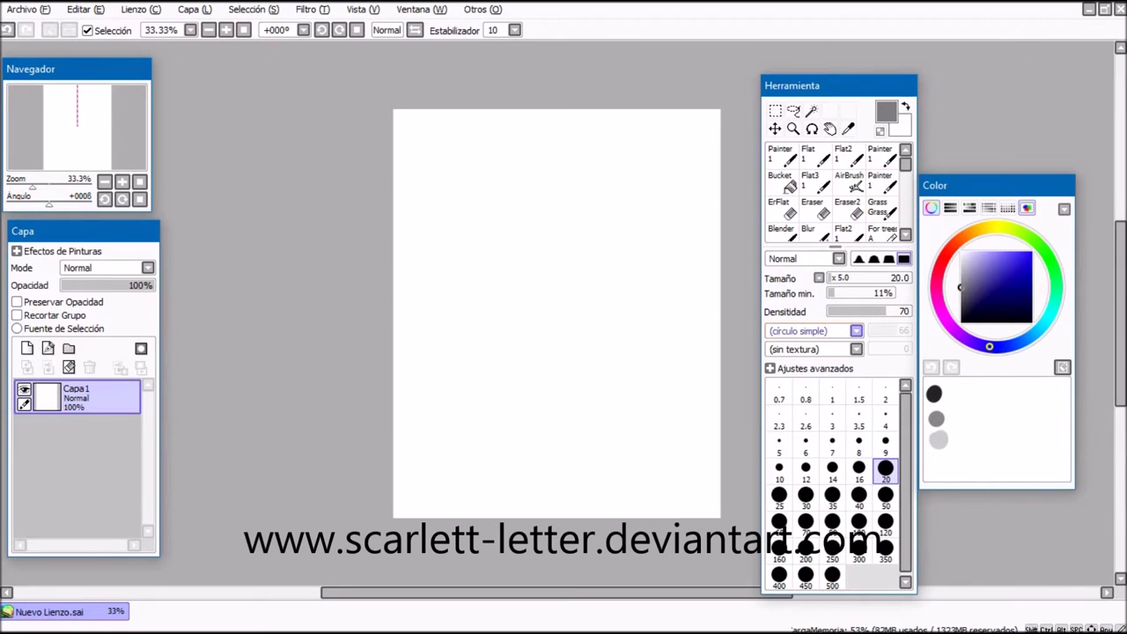
left_click(885, 495)
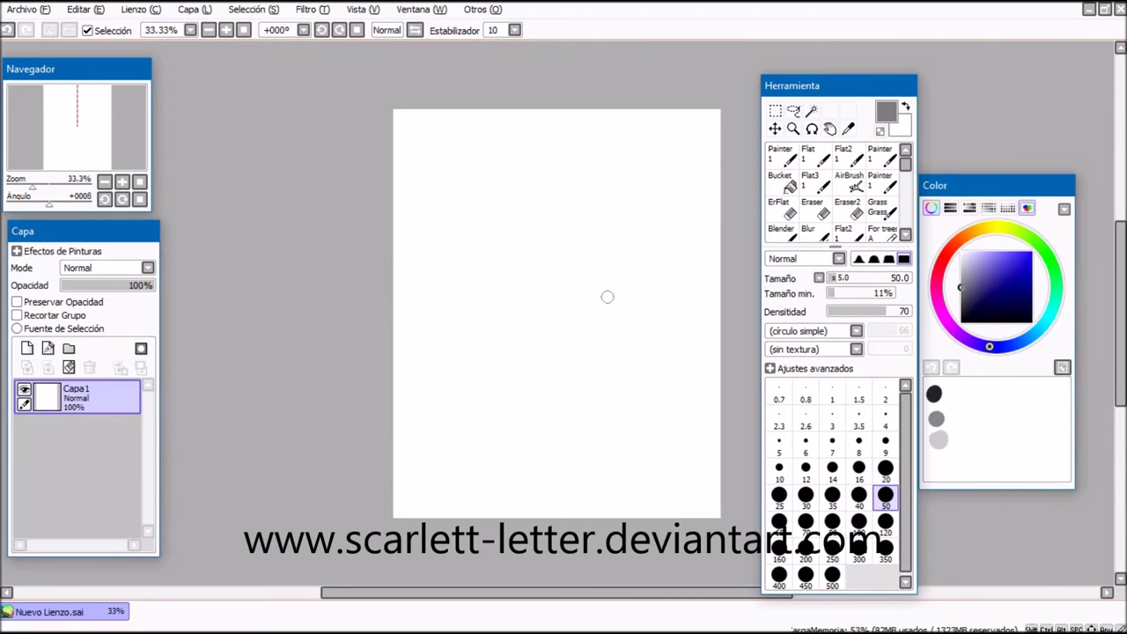
- Sketch a round head in the upper part of the canvas with crossing vertical and horizontal guide lines
mouse_move(537, 218)
left_mouse_down()
mouse_move(572, 176)
mouse_move(616, 220)
mouse_move(596, 255)
left_mouse_up()
key("ctrl+z")
key("ctrl+z")
mouse_move(525, 181)
left_mouse_down()
mouse_move(558, 264)
mouse_move(511, 193)
mouse_move(580, 287)
mouse_move(550, 409)
left_mouse_up()
key("ctrl+z")
mouse_move(533, 202)
left_mouse_down()
mouse_move(581, 202)
mouse_move(528, 234)
left_mouse_up()
key("ctrl+z")
mouse_move(576, 191)
left_mouse_down()
mouse_move(507, 232)
mouse_move(595, 213)
mouse_move(584, 235)
left_mouse_up()
left_click_drag(572, 159, 581, 264)
mouse_move(519, 236)
left_mouse_down()
mouse_move(599, 235)
mouse_move(651, 213)
mouse_move(520, 221)
left_mouse_up()
- Rough in the neck and chest lines and two stacked body circles below the head
mouse_move(632, 306)
left_mouse_down()
mouse_move(614, 352)
mouse_move(635, 306)
left_mouse_up()
mouse_move(607, 356)
left_mouse_down()
mouse_move(602, 416)
mouse_move(618, 405)
left_mouse_up()
left_click_drag(583, 269, 565, 356)
left_click_drag(581, 293, 548, 389)
left_click_drag(576, 345, 577, 415)
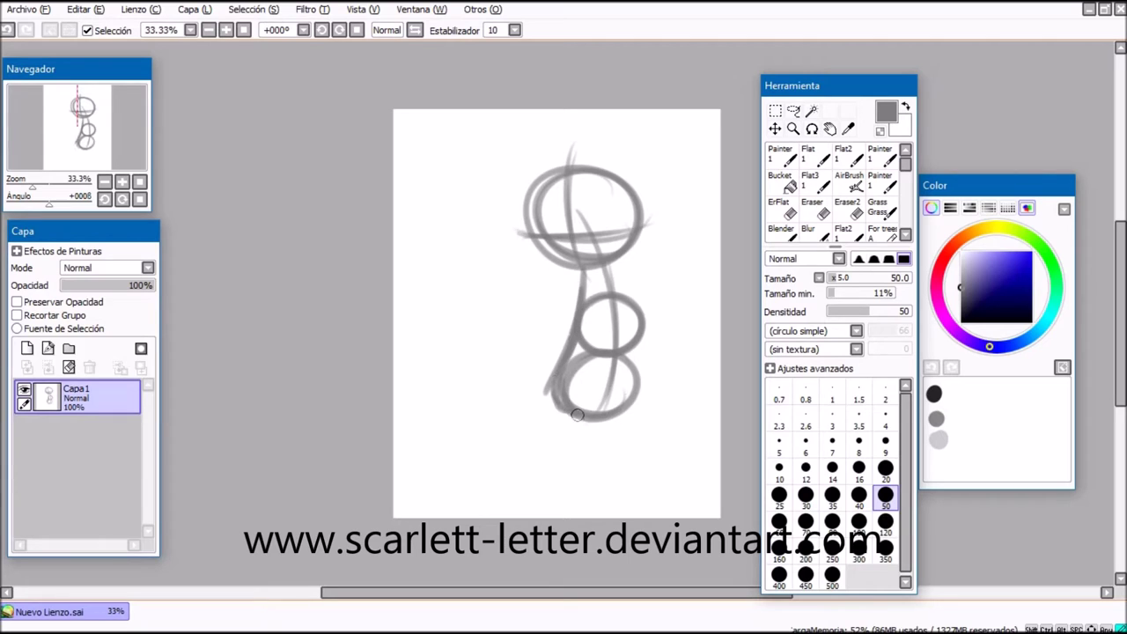
- Sketch the back line from the rear of the head down along the body circles
left_click_drag(631, 249, 642, 298)
key("ctrl+z")
left_click_drag(632, 243, 641, 313)
key("ctrl+z")
left_click_drag(632, 236, 641, 307)
mouse_move(635, 269)
left_mouse_down()
mouse_move(643, 321)
mouse_move(629, 374)
left_mouse_up()
- Sketch the haunch, the outstretched hind leg and the front leg strokes of the sitting figure
mouse_move(635, 330)
left_mouse_down()
mouse_move(617, 387)
mouse_move(576, 418)
mouse_move(563, 402)
mouse_move(625, 388)
mouse_move(623, 379)
mouse_move(589, 394)
mouse_move(628, 370)
mouse_move(601, 411)
left_mouse_up()
key("ctrl+z")
mouse_move(588, 349)
left_mouse_down()
mouse_move(613, 407)
mouse_move(583, 364)
mouse_move(606, 405)
mouse_move(529, 393)
mouse_move(581, 397)
mouse_move(485, 401)
mouse_move(495, 396)
mouse_move(540, 424)
mouse_move(521, 426)
mouse_move(604, 422)
left_mouse_up()
mouse_move(563, 358)
left_mouse_down()
mouse_move(554, 385)
mouse_move(542, 337)
mouse_move(550, 387)
mouse_move(502, 378)
mouse_move(523, 379)
mouse_move(492, 402)
left_mouse_up()
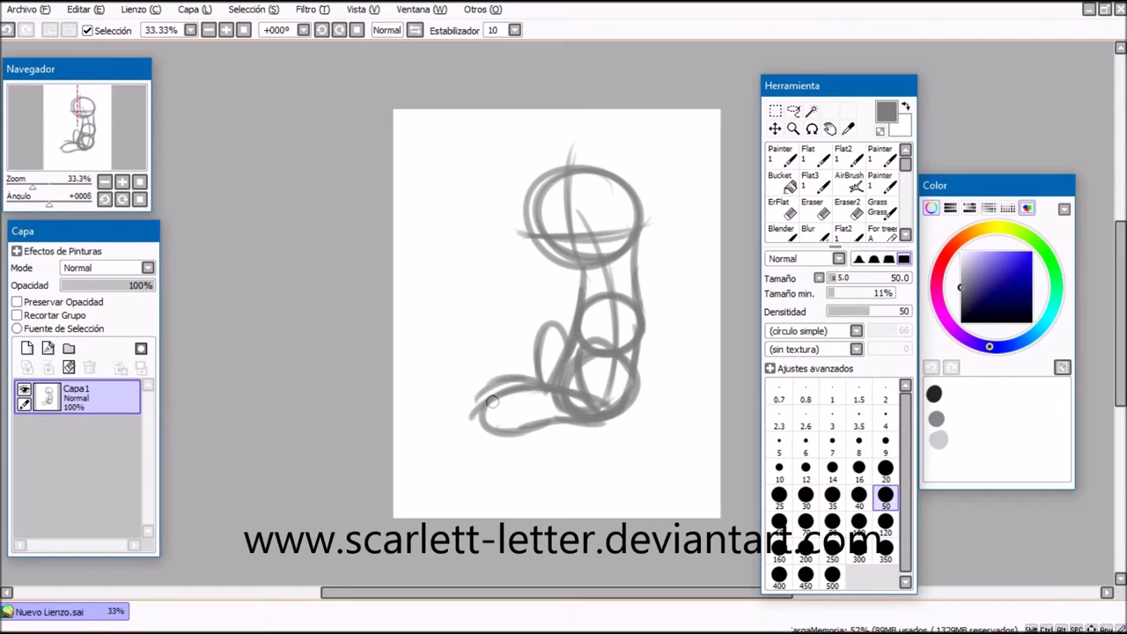
left_click_drag(589, 310, 565, 395)
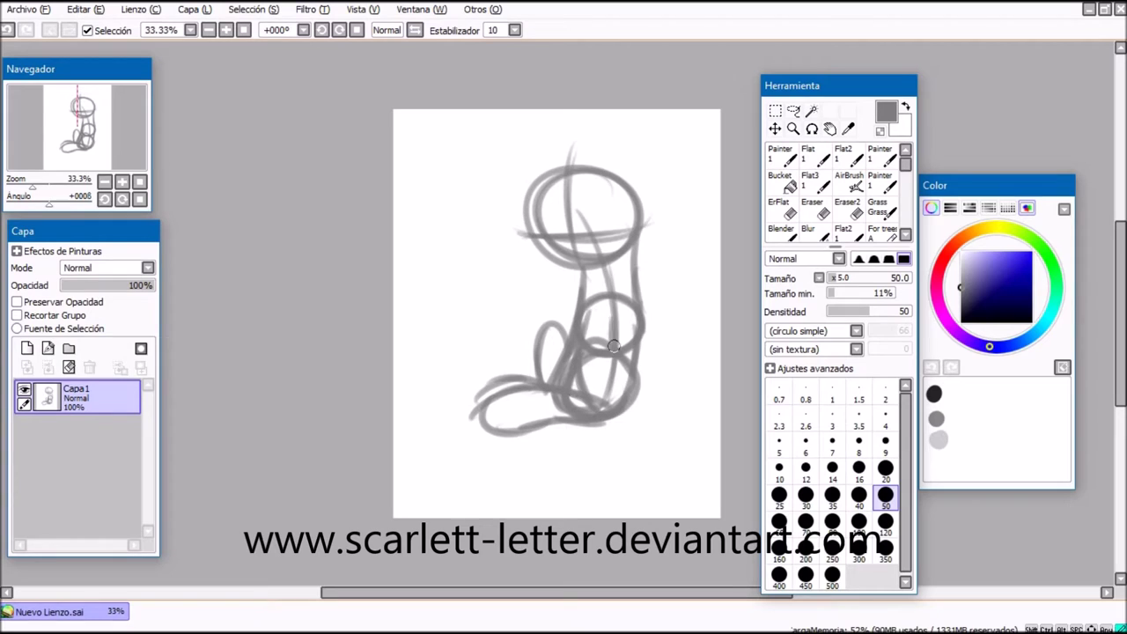
left_click_drag(578, 292, 525, 388)
- Sketch a pointed horn on the forehead and a drooping ear at the back of the head
mouse_move(566, 188)
left_mouse_down()
mouse_move(515, 127)
mouse_move(563, 207)
left_mouse_up()
left_click_drag(527, 153, 552, 173)
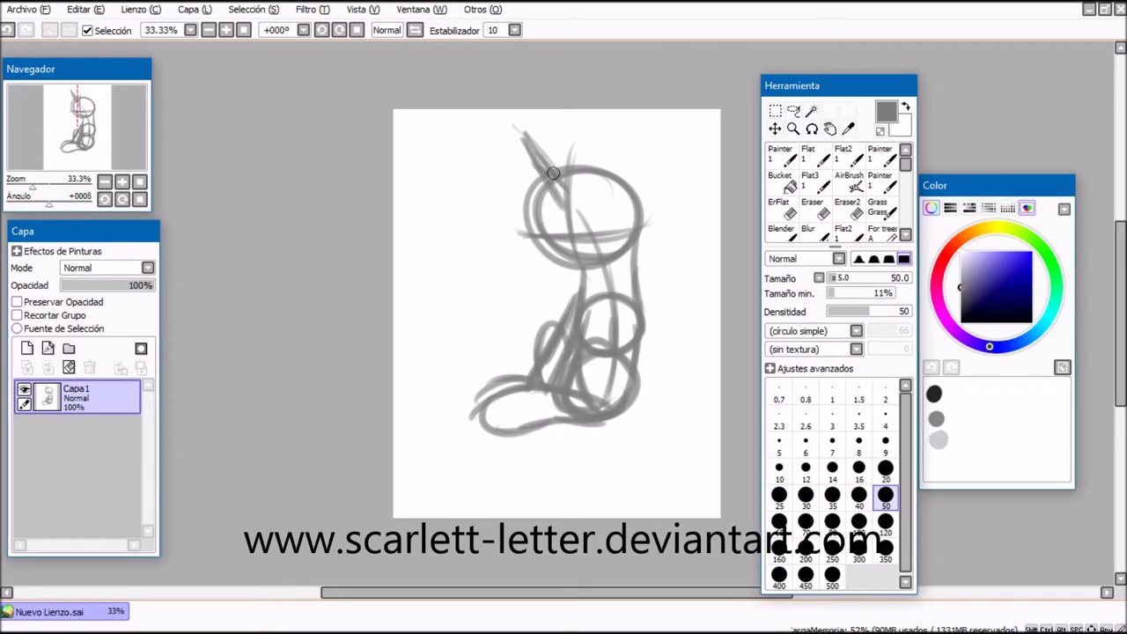
left_click_drag(624, 185, 668, 211)
left_click_drag(668, 211, 642, 233)
key("ctrl+z")
key("ctrl+z")
left_click_drag(617, 173, 663, 201)
key("ctrl+z")
mouse_move(616, 171)
left_mouse_down()
mouse_move(679, 211)
mouse_move(644, 234)
left_mouse_up()
key("ctrl+z")
key("ctrl+z")
mouse_move(606, 171)
left_mouse_down()
mouse_move(655, 183)
mouse_move(673, 208)
mouse_move(635, 231)
left_mouse_up()
- Sketch a cylindrical container with rounded shapes inside its opening in front of the figure, above the outstretched leg
left_click(123, 181)
left_click(123, 181)
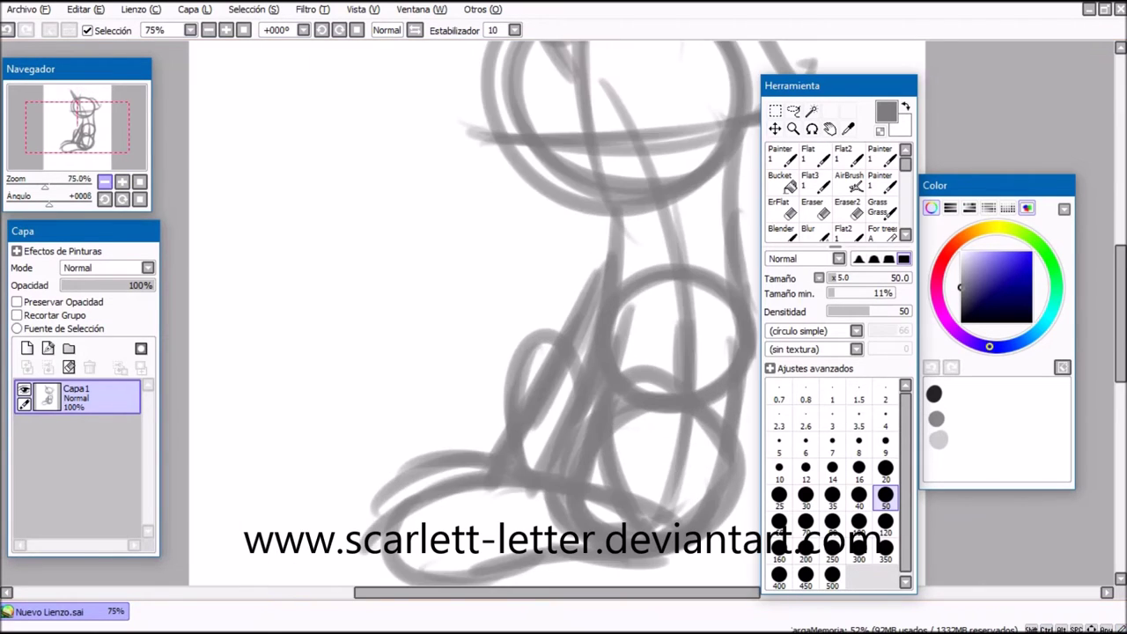
left_click(104, 181)
left_click(104, 181)
mouse_move(386, 284)
left_mouse_down()
mouse_move(442, 320)
mouse_move(514, 293)
left_mouse_up()
mouse_move(383, 286)
left_mouse_down()
mouse_move(396, 416)
mouse_move(470, 425)
mouse_move(496, 413)
left_mouse_up()
mouse_move(496, 413)
left_mouse_down()
mouse_move(506, 303)
mouse_move(497, 407)
left_mouse_up()
mouse_move(508, 303)
left_mouse_down()
mouse_move(495, 412)
mouse_move(507, 320)
left_mouse_up()
mouse_move(409, 301)
left_mouse_down()
mouse_move(437, 317)
mouse_move(468, 309)
mouse_move(440, 296)
mouse_move(429, 270)
mouse_move(460, 288)
mouse_move(466, 315)
mouse_move(471, 294)
mouse_move(509, 315)
mouse_move(383, 296)
mouse_move(421, 283)
mouse_move(405, 286)
mouse_move(414, 273)
mouse_move(510, 306)
left_mouse_up()
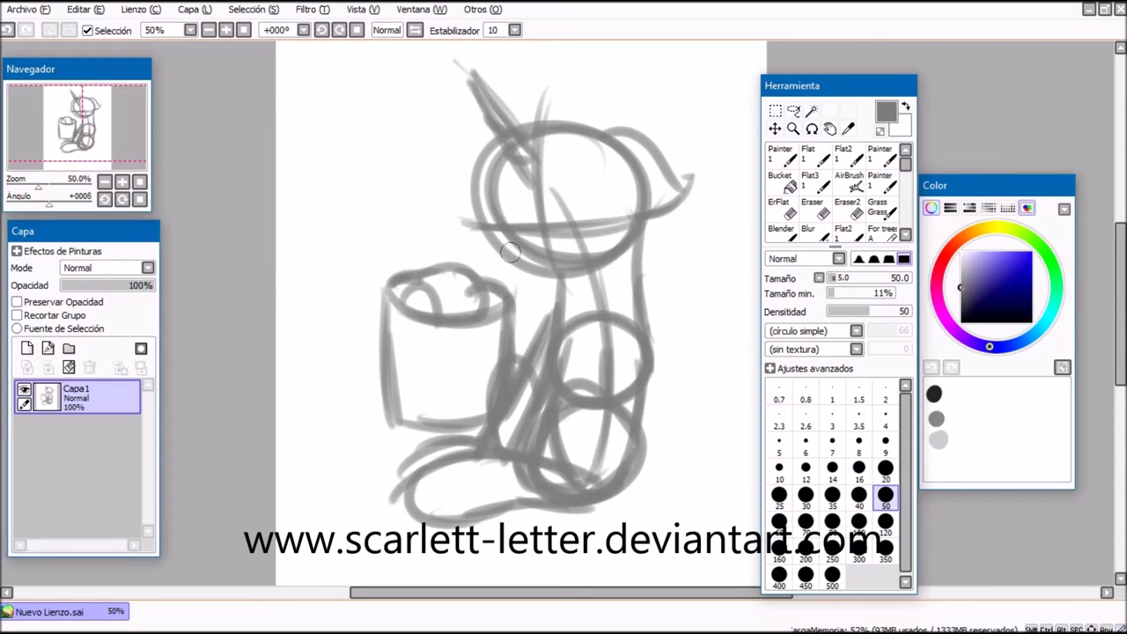
- Sketch the mouth on the lower face with a stick reaching toward the container
mouse_move(531, 227)
left_mouse_down()
mouse_move(517, 249)
mouse_move(525, 226)
mouse_move(497, 239)
mouse_move(529, 221)
mouse_move(497, 251)
mouse_move(547, 269)
mouse_move(583, 242)
left_mouse_up()
key("ctrl+z")
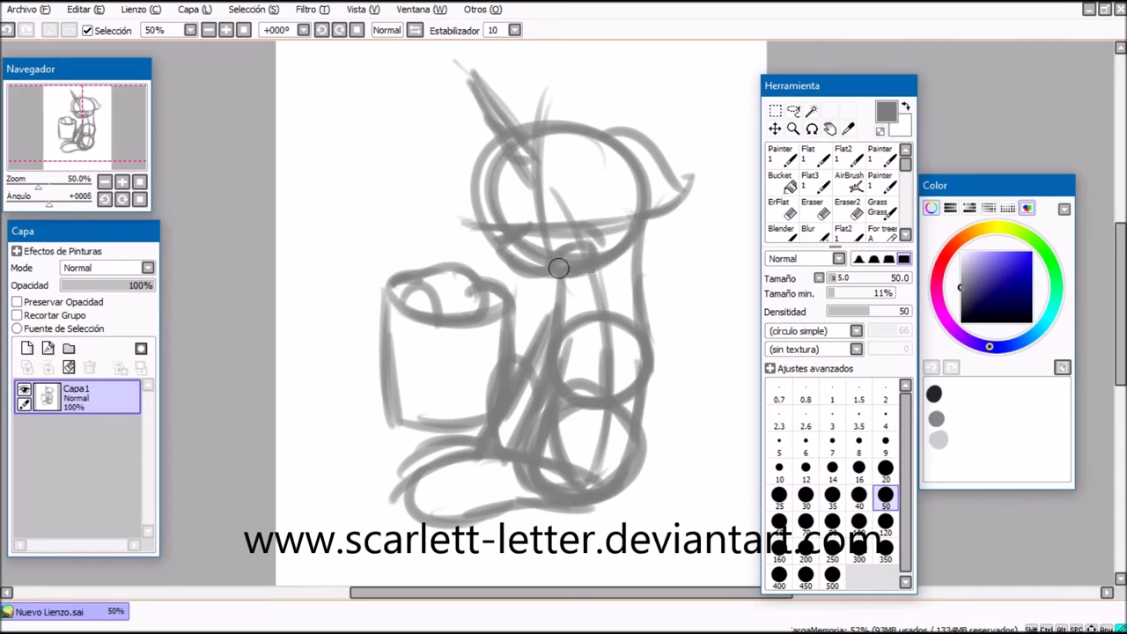
left_click_drag(578, 259, 512, 291)
- Sketch both eyes on the head with oval irises and heavy upper lids
scroll(545, 201, "up", 3)
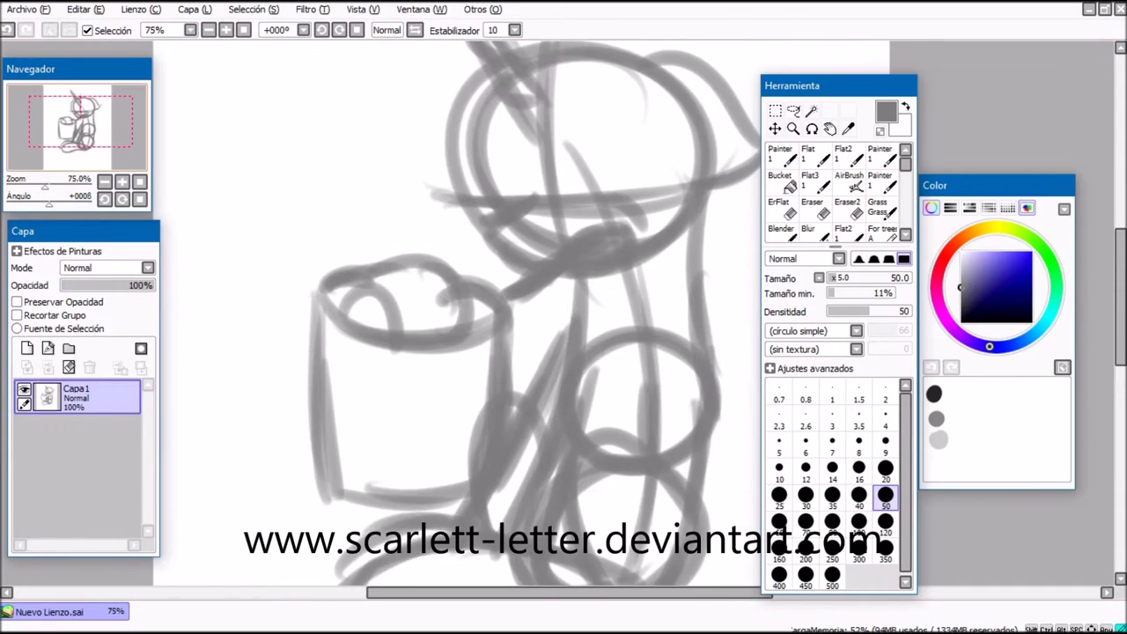
mouse_move(592, 111)
left_mouse_down()
mouse_move(565, 139)
mouse_move(559, 116)
mouse_move(675, 106)
mouse_move(598, 115)
mouse_move(671, 102)
mouse_move(653, 112)
mouse_move(636, 91)
left_mouse_up()
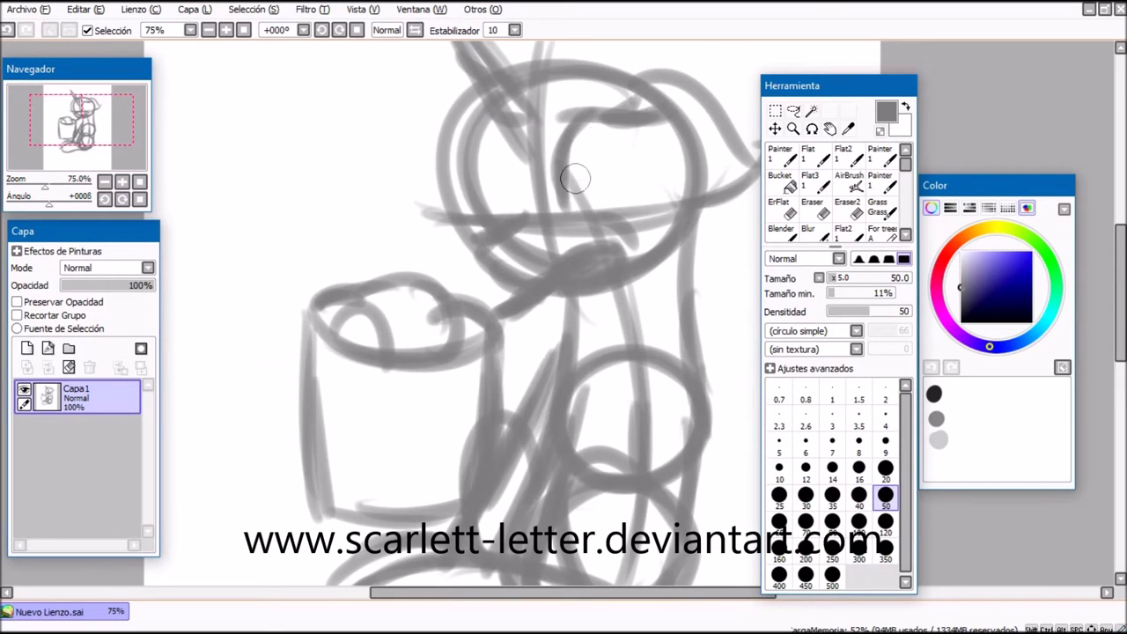
mouse_move(574, 213)
left_mouse_down()
mouse_move(648, 204)
mouse_move(643, 124)
left_mouse_up()
left_click_drag(643, 124, 619, 212)
left_click_drag(516, 211, 503, 155)
mouse_move(502, 156)
left_mouse_down()
mouse_move(517, 198)
mouse_move(495, 144)
mouse_move(423, 159)
mouse_move(437, 142)
mouse_move(505, 158)
left_mouse_up()
left_click_drag(572, 156, 571, 178)
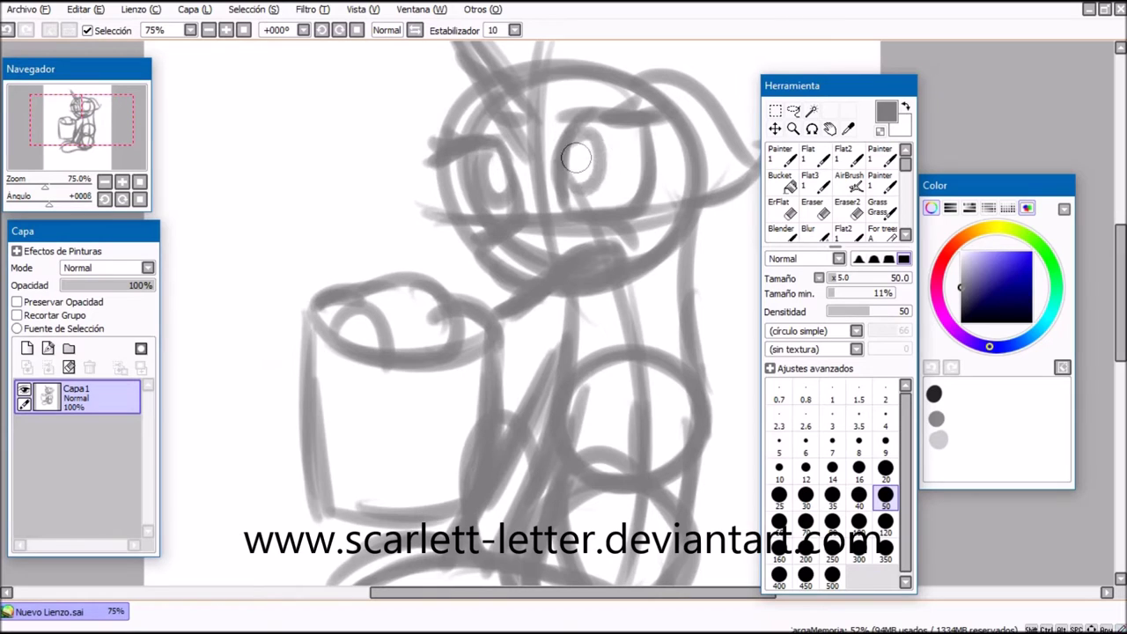
mouse_move(457, 167)
left_mouse_down()
mouse_move(456, 195)
mouse_move(467, 148)
mouse_move(498, 192)
mouse_move(488, 218)
left_mouse_up()
- Enlarge the whole sketch with a free transform and reposition it to fill more of the canvas
left_click(140, 182)
left_click(85, 126)
left_click(122, 181)
left_click(104, 181)
key("ctrl+t")
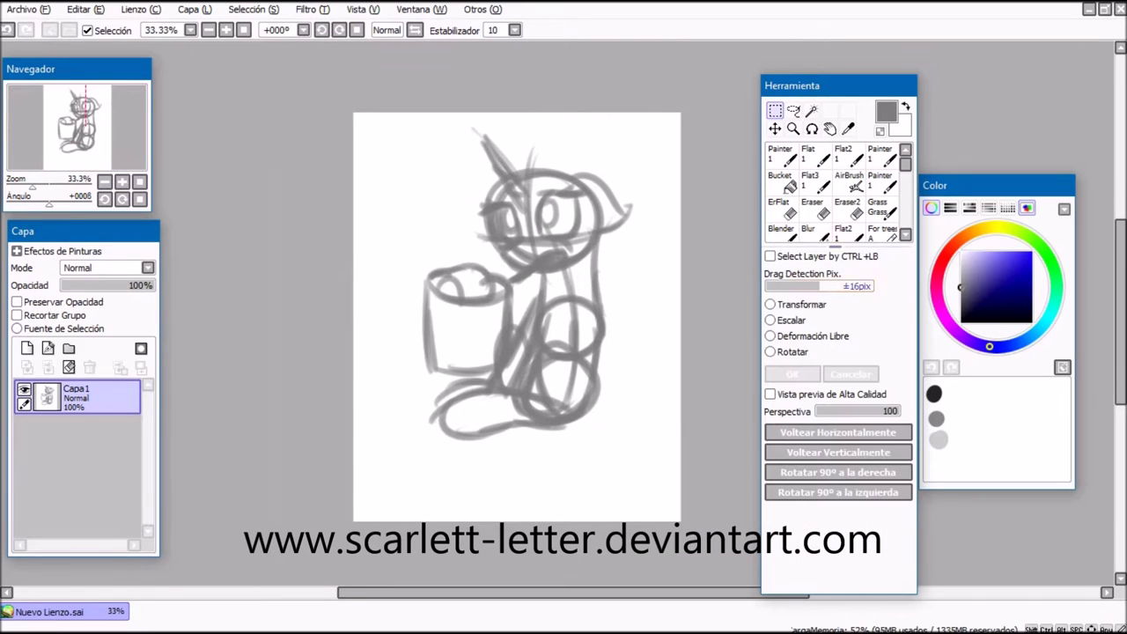
left_click_drag(633, 440, 671, 492)
mouse_move(538, 309)
left_mouse_down()
mouse_move(507, 318)
mouse_move(515, 313)
left_mouse_up()
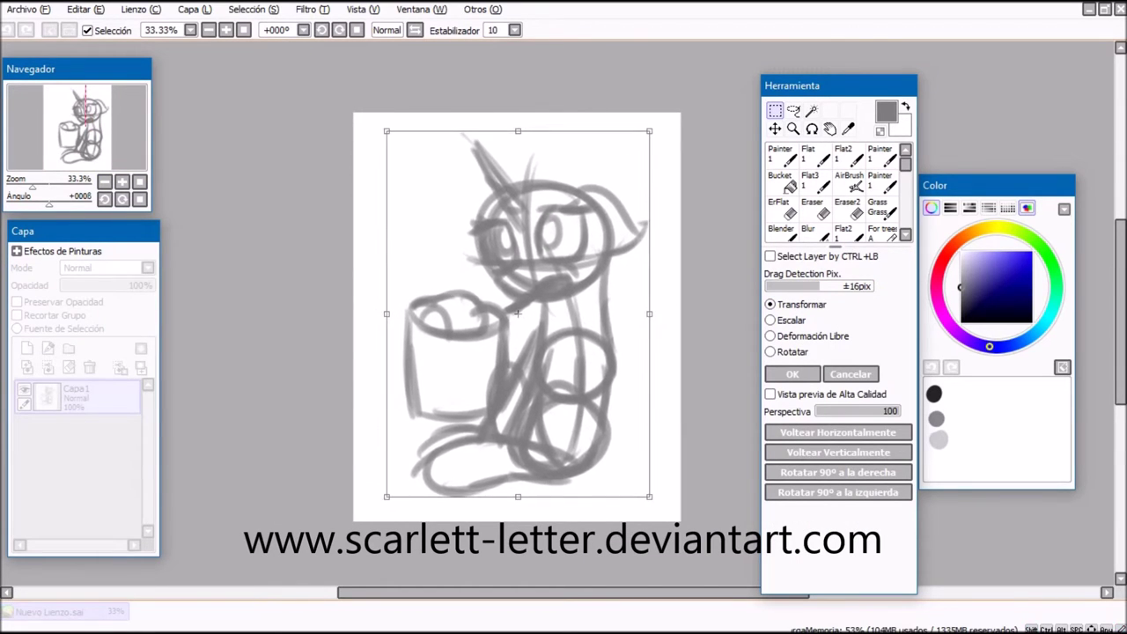
left_click(791, 373)
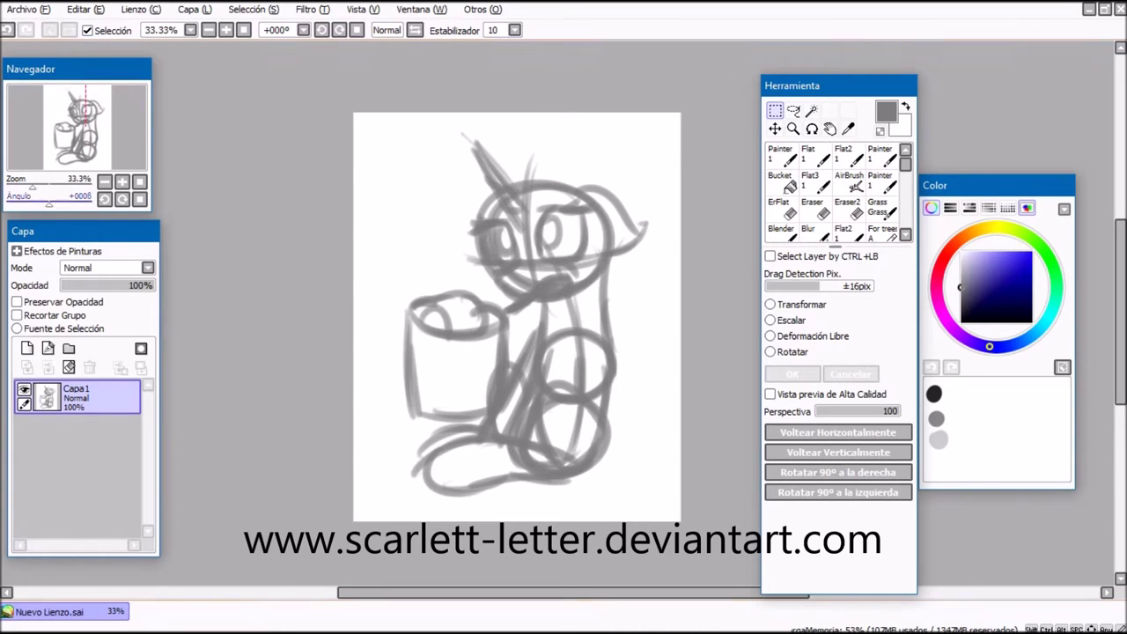
- Add a new layer above the sketch, pick a near-black color and set the brush size to 20
left_click(28, 348)
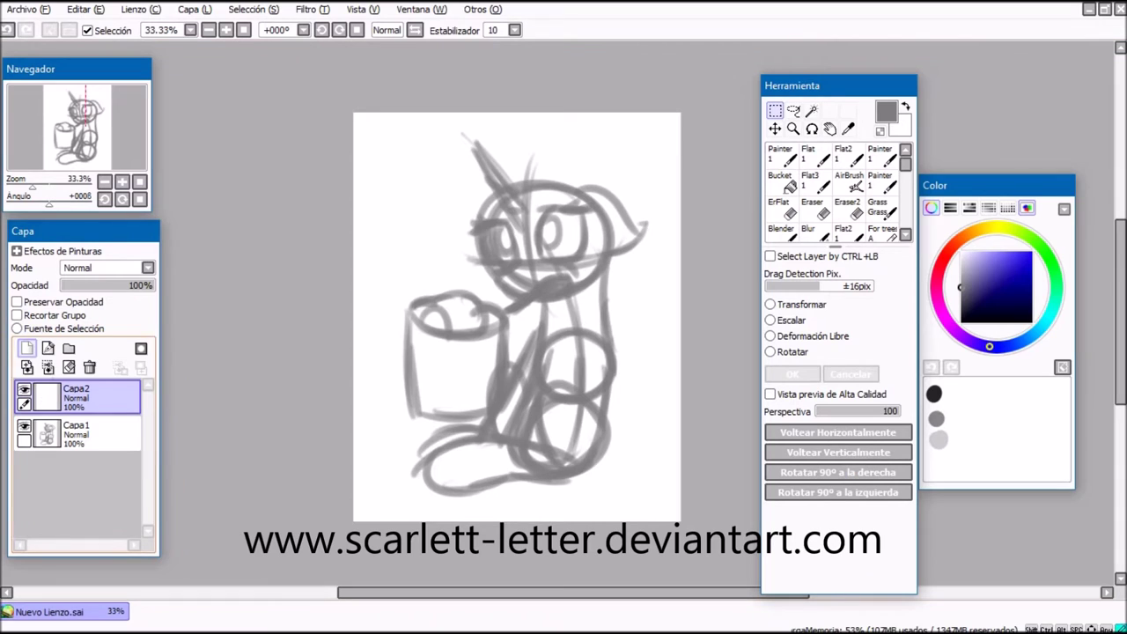
left_click(961, 311)
key("n")
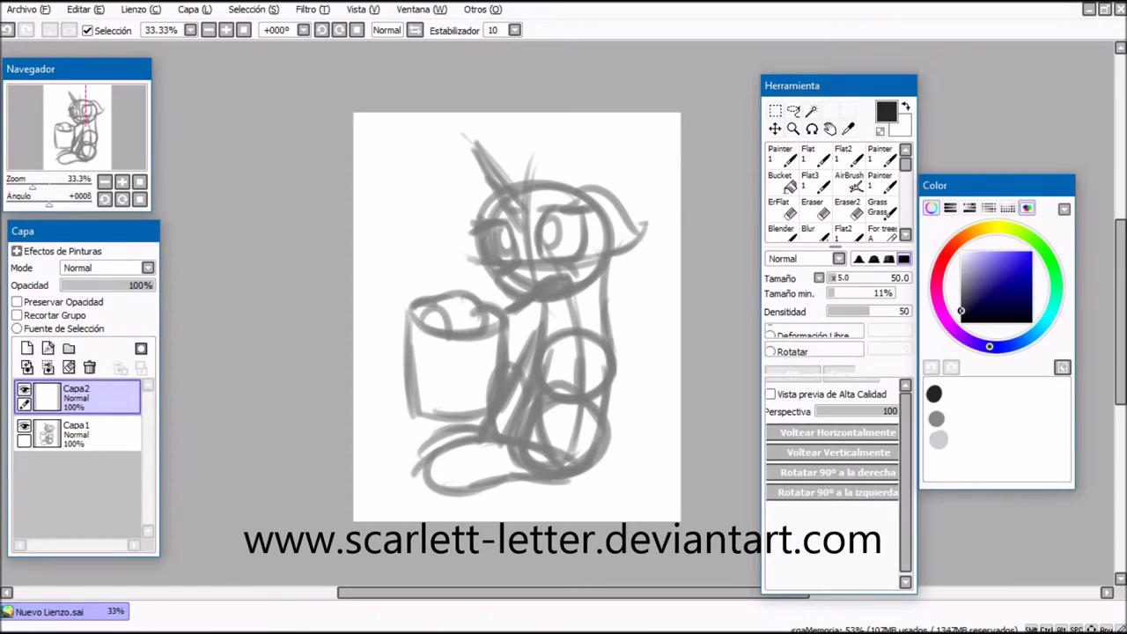
left_click(885, 469)
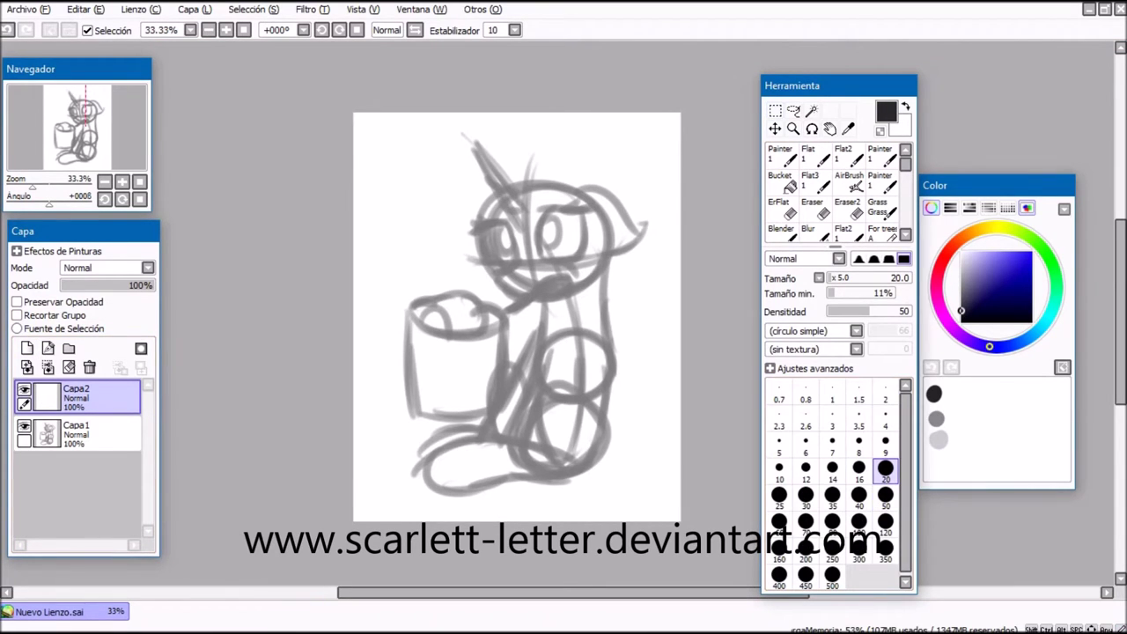
left_click(792, 368)
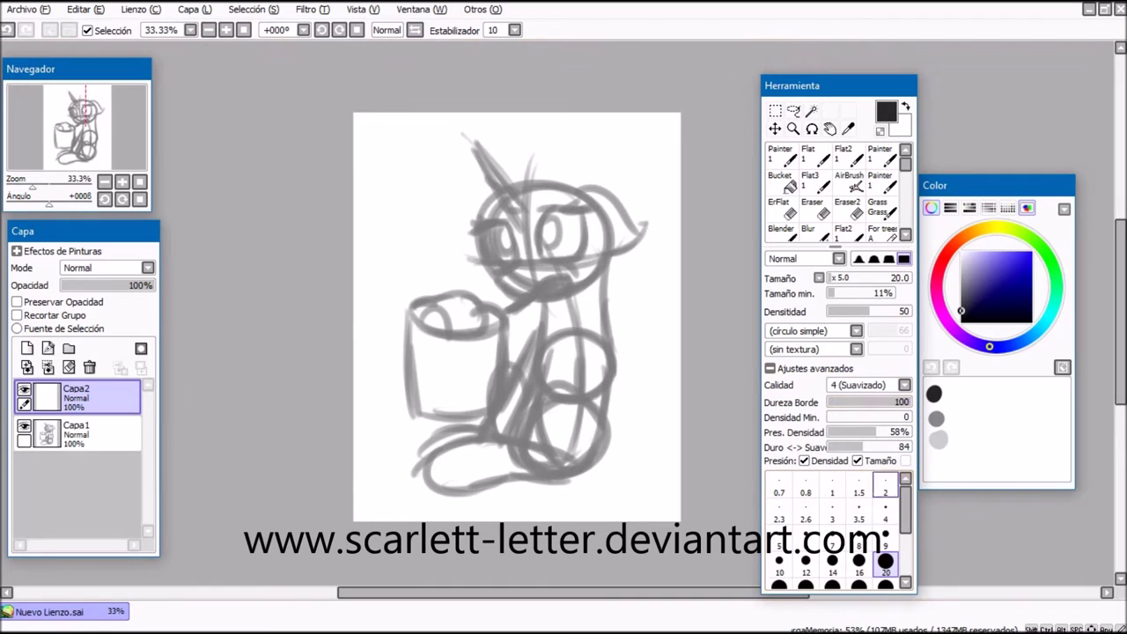
left_click(792, 368)
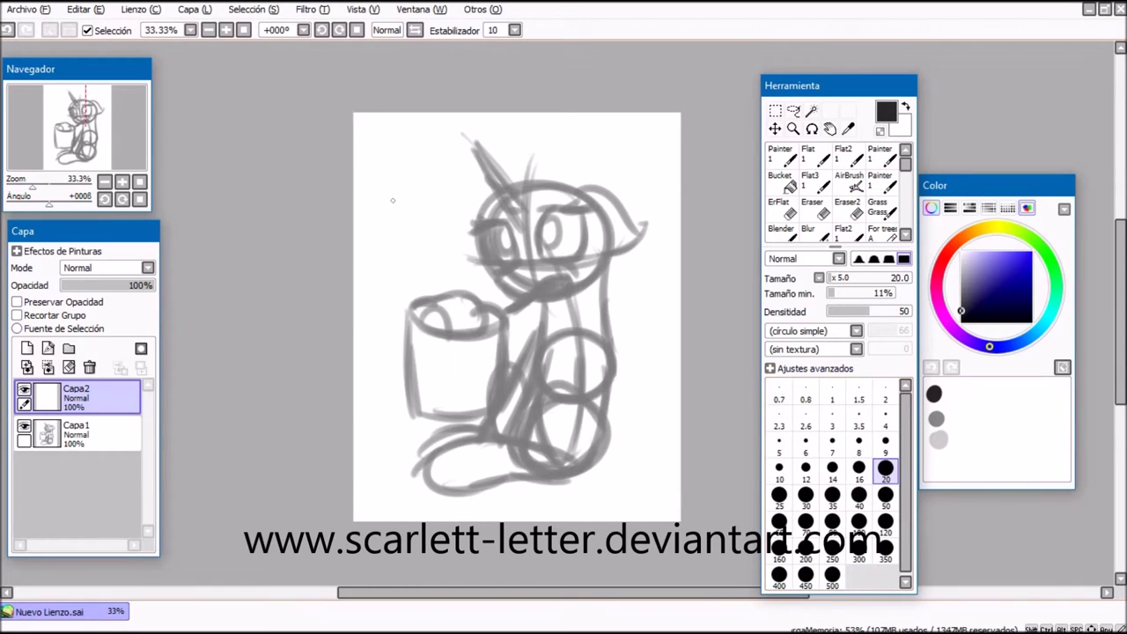
- Draw the dark hair strands falling from the top of the head past the ear
left_click(121, 182)
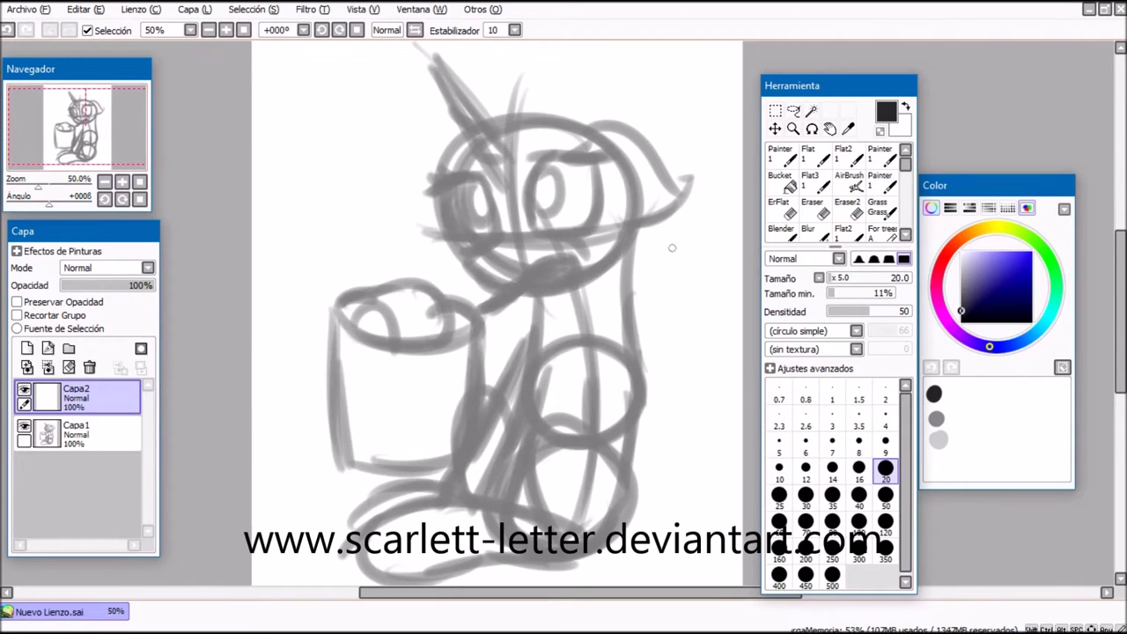
left_click_drag(618, 135, 632, 146)
key("ctrl+z")
left_click_drag(570, 127, 635, 264)
left_click_drag(622, 188, 629, 279)
left_click_drag(644, 231, 621, 293)
left_click_drag(592, 115, 651, 227)
mouse_move(616, 174)
left_mouse_down()
mouse_move(664, 280)
mouse_move(654, 298)
left_mouse_up()
left_click_drag(645, 231, 653, 294)
- Lower the rough sketch layer's opacity to 34% and reselect the upper line layer
left_click(78, 433)
left_click_drag(141, 284, 93, 285)
left_click(76, 397)
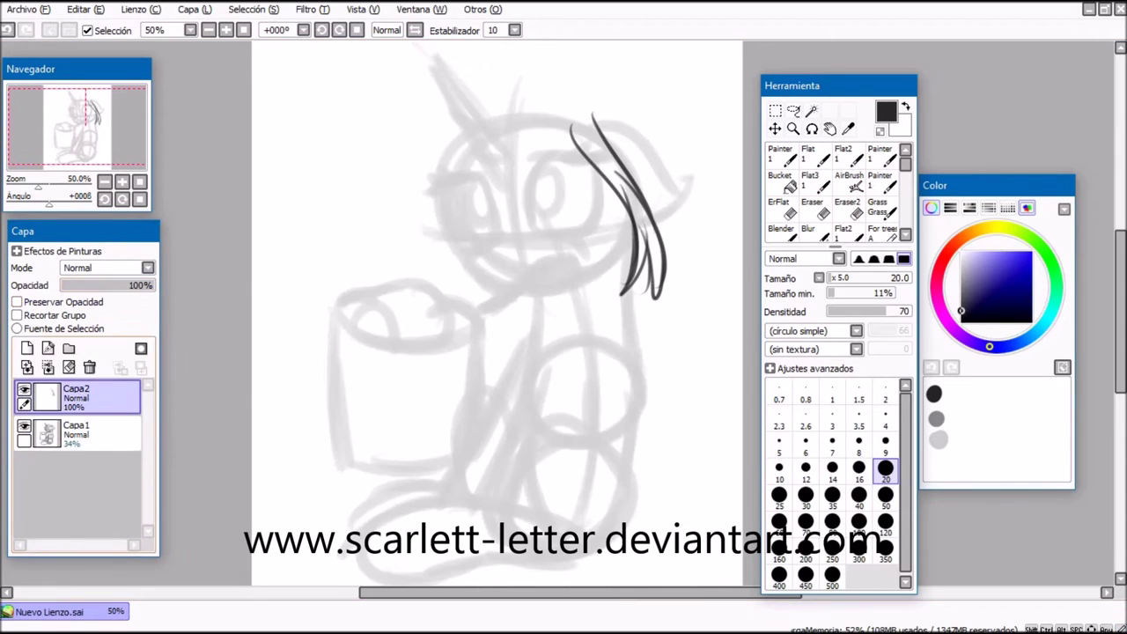
- Draw the fringe strands sweeping across the face and outline the ear
mouse_move(570, 127)
left_mouse_down()
mouse_move(503, 207)
mouse_move(498, 240)
left_mouse_up()
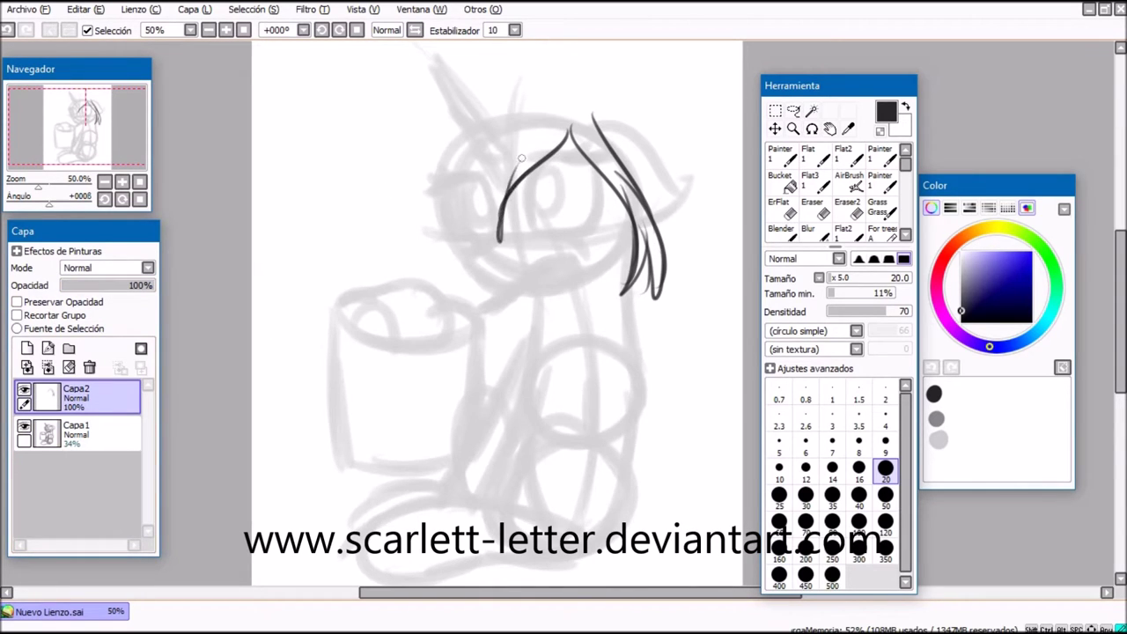
mouse_move(523, 147)
left_mouse_down()
mouse_move(479, 176)
mouse_move(429, 259)
left_mouse_up()
left_click_drag(486, 195, 430, 251)
key("ctrl+z")
key("ctrl+z")
mouse_move(521, 158)
left_mouse_down()
mouse_move(431, 227)
mouse_move(424, 253)
mouse_move(410, 204)
left_mouse_up()
left_click_drag(426, 170, 413, 232)
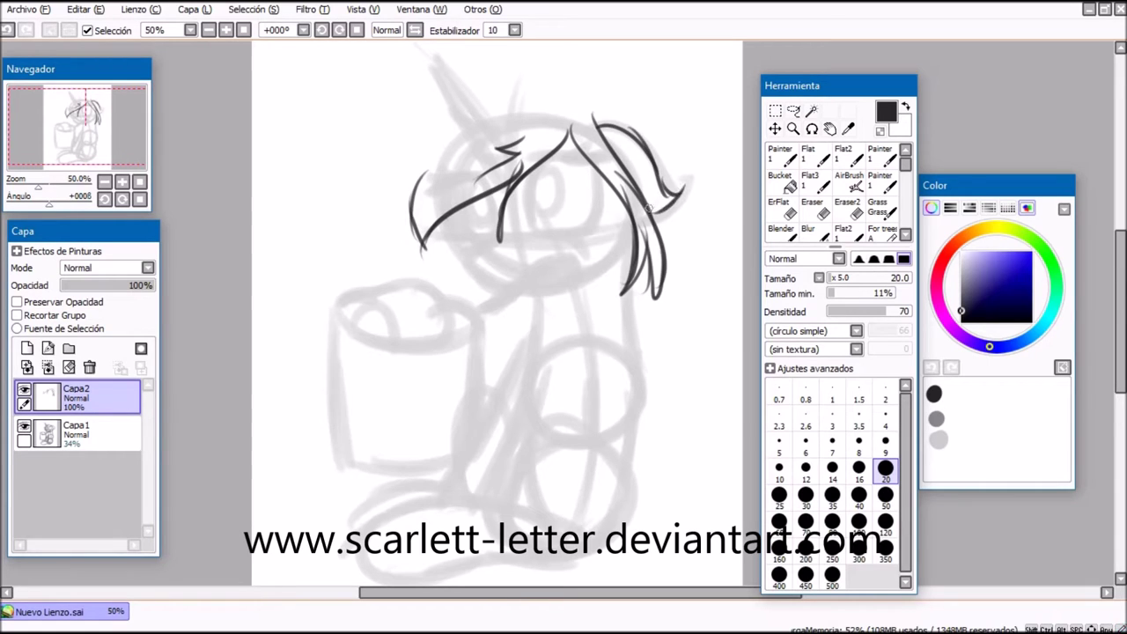
- Outline the pointed horn above the fringe and add its ridge lines
left_click_drag(508, 142, 453, 77)
left_click_drag(502, 141, 490, 123)
left_click_drag(442, 71, 483, 159)
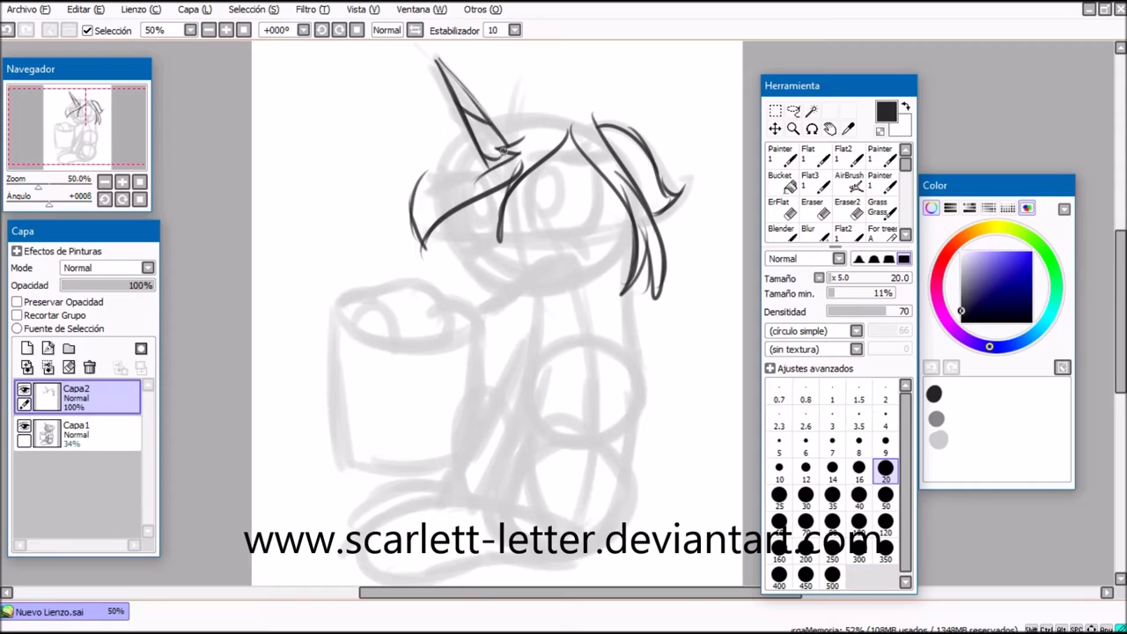
- Draw the mane's outer contour over the top of the head and down in front of the face
mouse_move(614, 68)
left_mouse_down()
mouse_move(480, 58)
mouse_move(407, 99)
mouse_move(335, 209)
left_mouse_up()
left_click_drag(360, 160, 340, 259)
left_click_drag(366, 186, 370, 284)
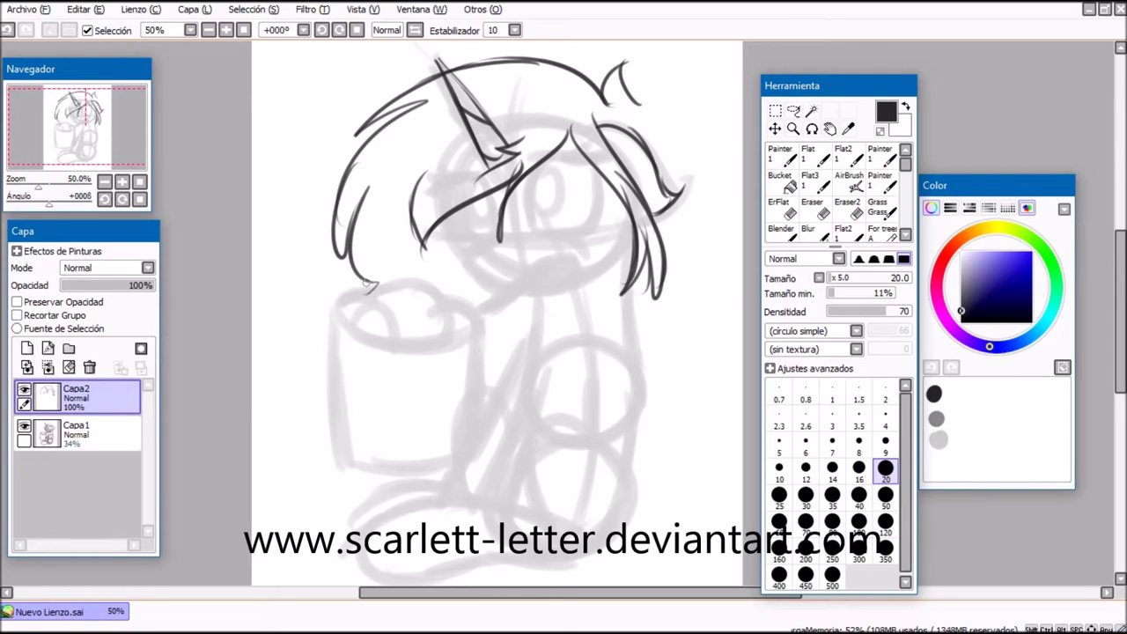
- Draw the long curly mane falling behind the ear down along the back
mouse_move(627, 213)
left_mouse_down()
mouse_move(606, 214)
mouse_move(599, 198)
mouse_move(639, 230)
left_mouse_up()
key("ctrl+z")
left_click_drag(640, 110, 682, 190)
mouse_move(660, 141)
left_mouse_down()
mouse_move(689, 280)
mouse_move(642, 317)
left_mouse_up()
mouse_move(627, 241)
left_mouse_down()
mouse_move(585, 363)
mouse_move(626, 373)
mouse_move(635, 455)
left_mouse_up()
mouse_move(658, 323)
left_mouse_down()
mouse_move(653, 412)
mouse_move(629, 424)
mouse_move(628, 458)
left_mouse_up()
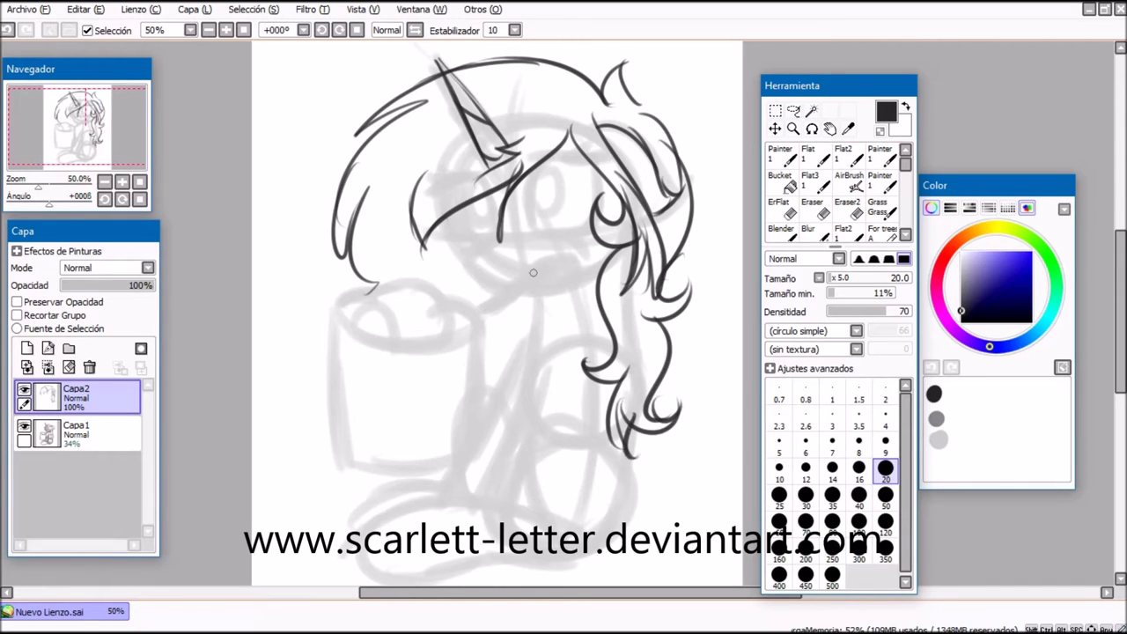
- Outline the muzzle and chin, the rounded mouth and the stick held in it
left_click(121, 181)
mouse_move(434, 209)
left_mouse_down()
mouse_move(384, 260)
mouse_move(480, 324)
mouse_move(507, 298)
mouse_move(567, 277)
mouse_move(587, 318)
mouse_move(562, 326)
mouse_move(583, 300)
mouse_move(565, 320)
mouse_move(450, 366)
left_mouse_up()
left_click_drag(537, 322, 423, 393)
mouse_move(472, 363)
left_mouse_down()
mouse_move(420, 396)
mouse_move(463, 344)
mouse_move(529, 308)
mouse_move(417, 380)
mouse_move(458, 359)
left_mouse_up()
mouse_move(586, 321)
left_mouse_down()
mouse_move(640, 287)
mouse_move(581, 322)
left_mouse_up()
left_click_drag(85, 121, 86, 117)
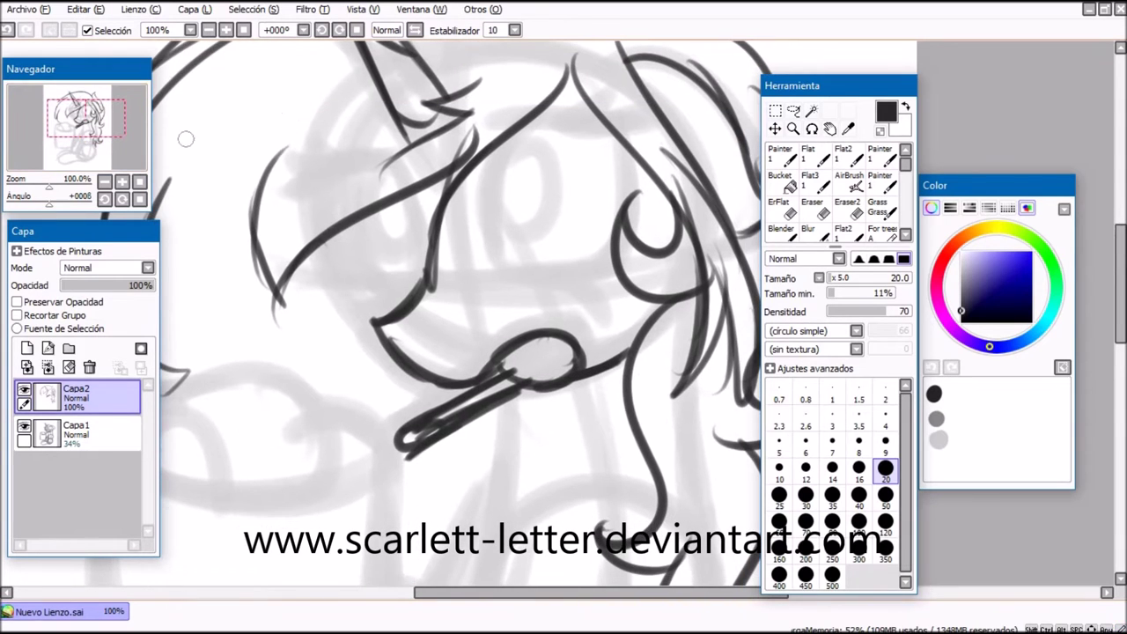
- Paint the thick upper lids, inner edges and eyelashes of both eyes with the brush size set to 50
left_click(885, 495)
mouse_move(496, 154)
left_mouse_down()
mouse_move(487, 231)
mouse_move(497, 262)
left_mouse_up()
mouse_move(495, 156)
left_mouse_down()
mouse_move(490, 214)
mouse_move(523, 129)
mouse_move(507, 125)
mouse_move(623, 134)
left_mouse_up()
mouse_move(550, 119)
left_mouse_down()
mouse_move(668, 105)
mouse_move(583, 75)
left_mouse_up()
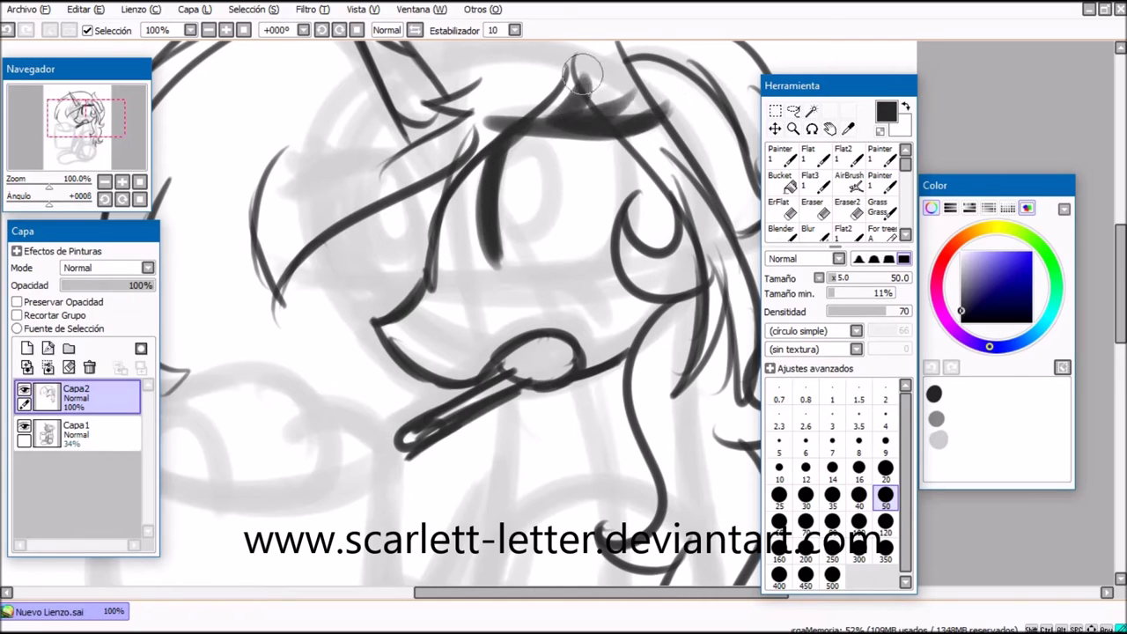
mouse_move(415, 273)
left_mouse_down()
mouse_move(402, 169)
mouse_move(420, 264)
left_mouse_up()
mouse_move(420, 264)
left_mouse_down()
mouse_move(404, 172)
mouse_move(337, 174)
left_mouse_up()
left_click_drag(409, 167, 310, 177)
mouse_move(374, 160)
left_mouse_down()
mouse_move(280, 171)
mouse_move(301, 138)
mouse_move(337, 141)
left_mouse_up()
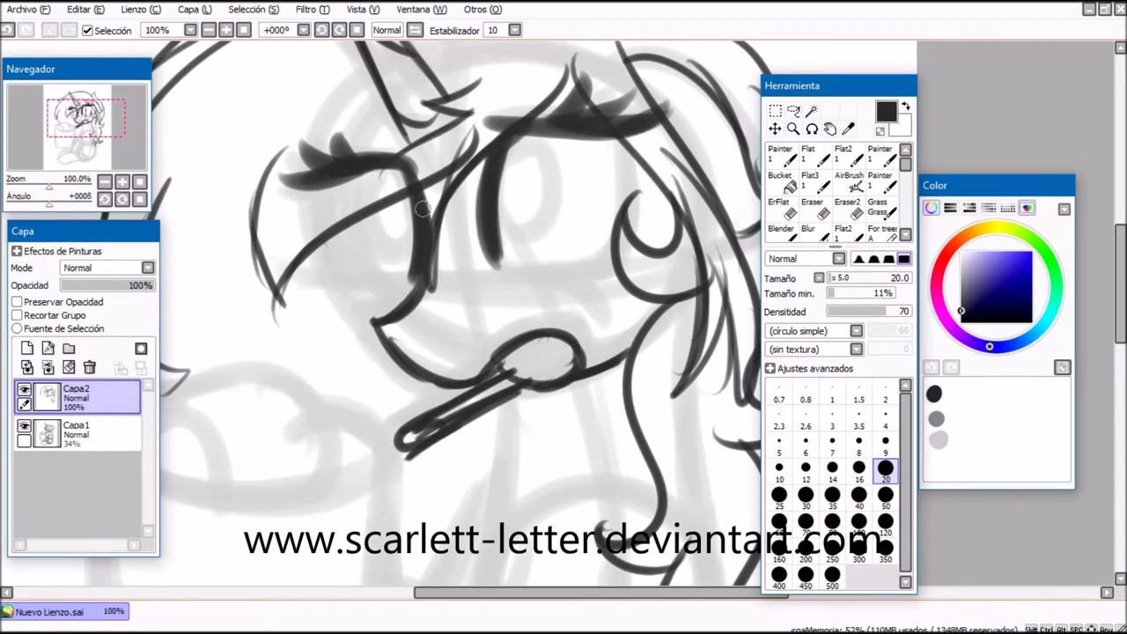
- Outline the oval irises of both eyes using the size 20 brush
mouse_move(399, 175)
left_mouse_down()
mouse_move(370, 205)
mouse_move(414, 169)
left_mouse_up()
mouse_move(506, 148)
left_mouse_down()
mouse_move(533, 227)
mouse_move(526, 151)
mouse_move(546, 211)
mouse_move(519, 235)
mouse_move(507, 203)
mouse_move(540, 228)
left_mouse_up()
key("ctrl+z")
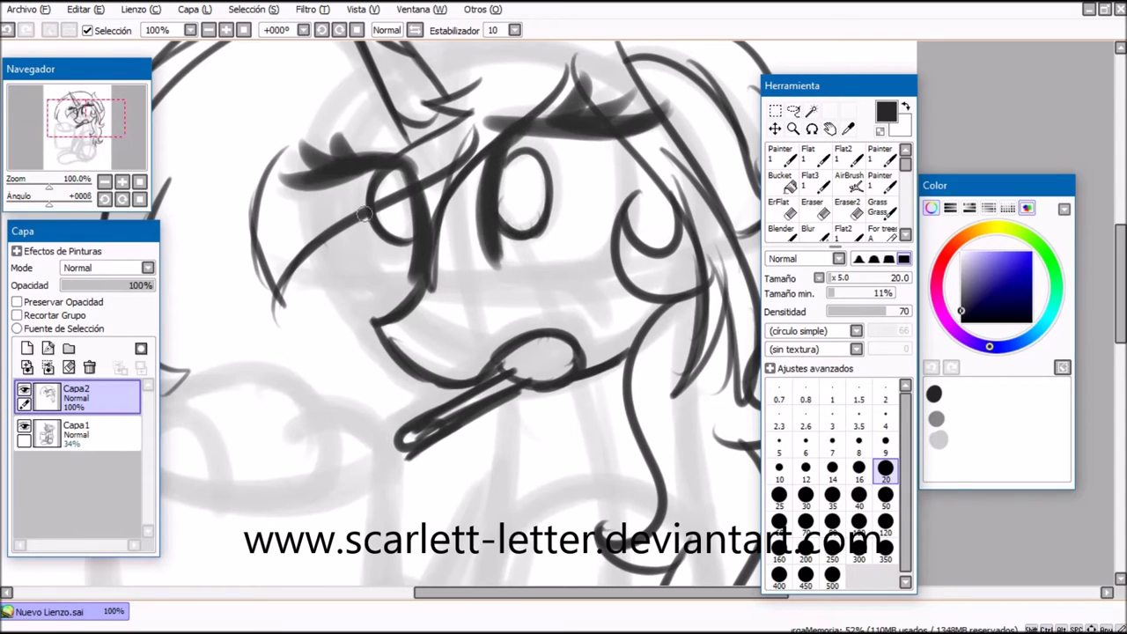
- Draw the remaining outer and lower contours of both eyes and the curved cheek lines beneath them
left_click_drag(338, 184, 373, 299)
left_click_drag(349, 232, 394, 304)
left_click_drag(343, 181, 345, 235)
mouse_move(498, 257)
left_mouse_down()
mouse_move(590, 292)
mouse_move(599, 284)
mouse_move(603, 308)
left_mouse_up()
left_click_drag(607, 289, 625, 247)
left_click_drag(614, 139, 604, 262)
left_click_drag(621, 180, 607, 272)
left_click_drag(426, 282, 382, 287)
left_click_drag(348, 187, 367, 277)
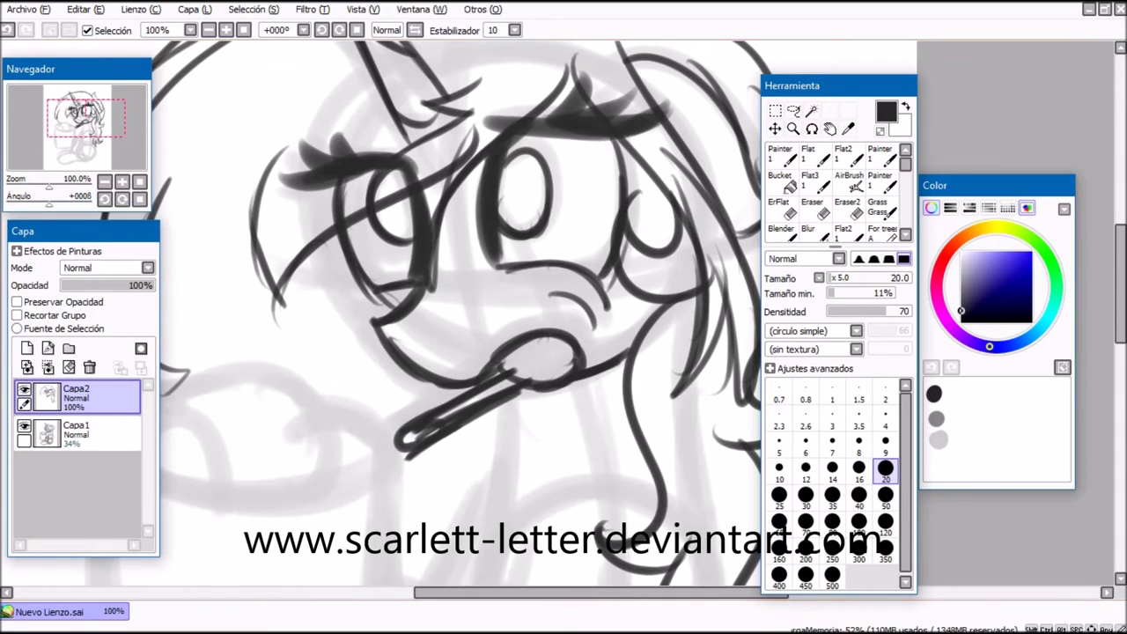
- Draw the neck and chest lines running down below the mouth
scroll(557, 314, "down", 2)
mouse_move(542, 382)
left_mouse_down()
mouse_move(535, 264)
mouse_move(531, 308)
left_mouse_up()
left_click_drag(527, 246, 513, 331)
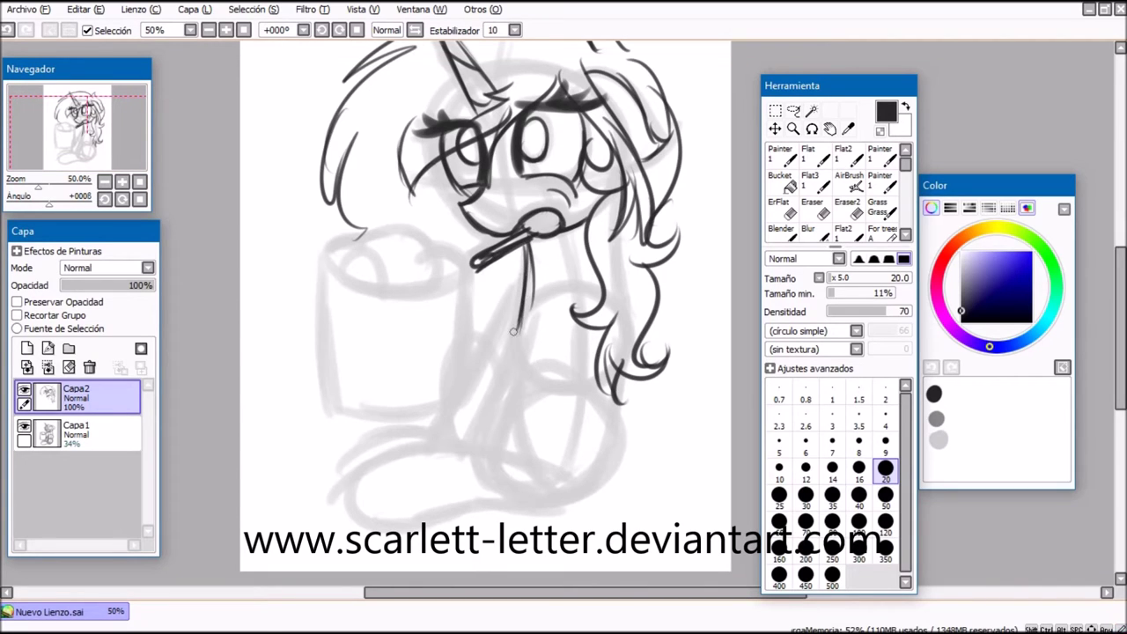
- Outline the seated body's haunch and rounded thigh and the long hind leg extended forward along the ground
mouse_move(592, 401)
left_mouse_down()
mouse_move(530, 375)
mouse_move(520, 444)
mouse_move(525, 379)
mouse_move(541, 463)
left_mouse_up()
key("ctrl+z")
mouse_move(526, 382)
left_mouse_down()
mouse_move(533, 462)
mouse_move(414, 470)
left_mouse_up()
left_click_drag(500, 454, 380, 479)
key("ctrl+z")
key("ctrl+z")
left_click_drag(534, 459, 388, 457)
mouse_move(484, 445)
left_mouse_down()
mouse_move(379, 462)
mouse_move(344, 498)
mouse_move(527, 506)
left_mouse_up()
mouse_move(617, 398)
left_mouse_down()
mouse_move(614, 453)
mouse_move(607, 447)
mouse_move(597, 475)
mouse_move(615, 451)
mouse_move(579, 482)
left_mouse_up()
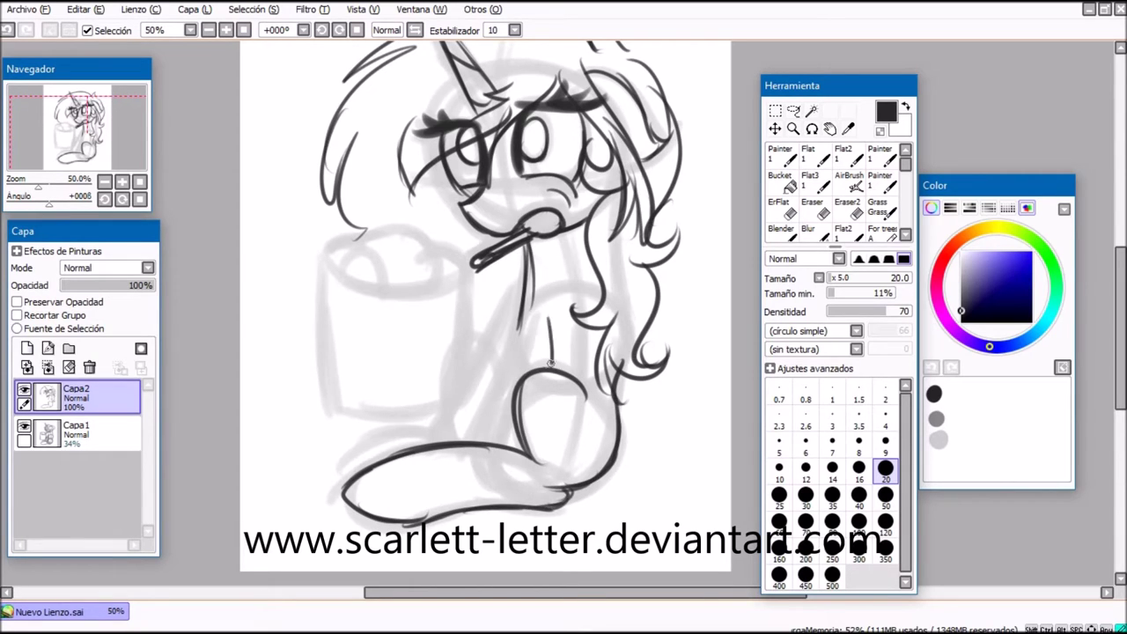
- Draw the short belly line above the thigh and the two slanted forelegs running from the chest to the hind leg
left_click_drag(581, 323, 589, 383)
key("ctrl+z")
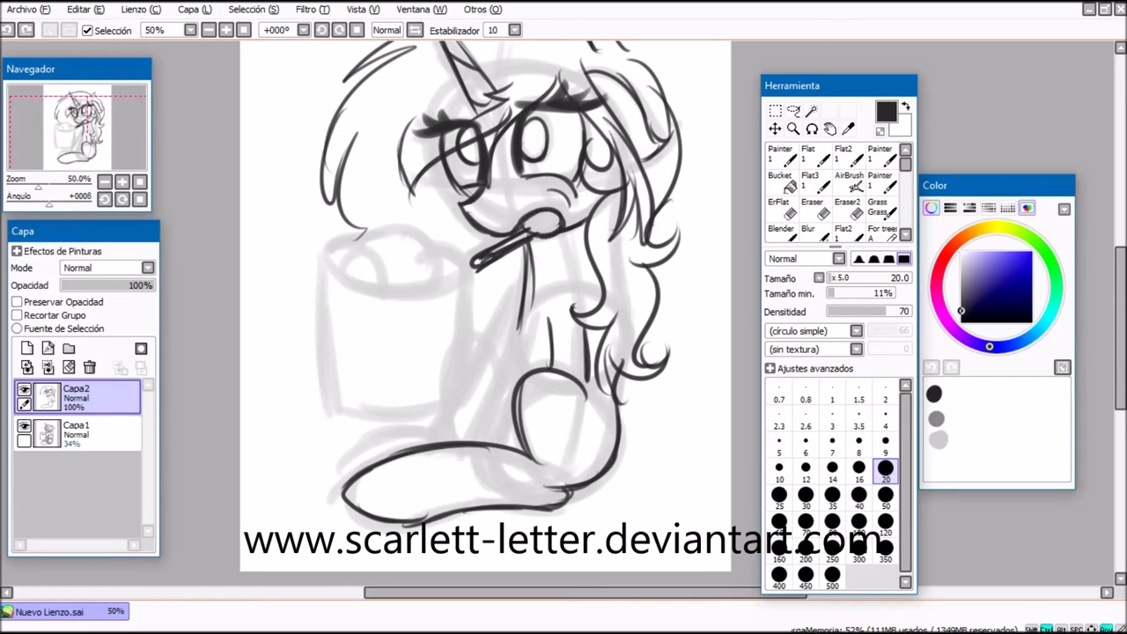
left_click_drag(520, 331, 476, 435)
key("ctrl+z")
mouse_move(568, 315)
left_mouse_down()
mouse_move(555, 374)
mouse_move(490, 409)
mouse_move(475, 444)
left_mouse_up()
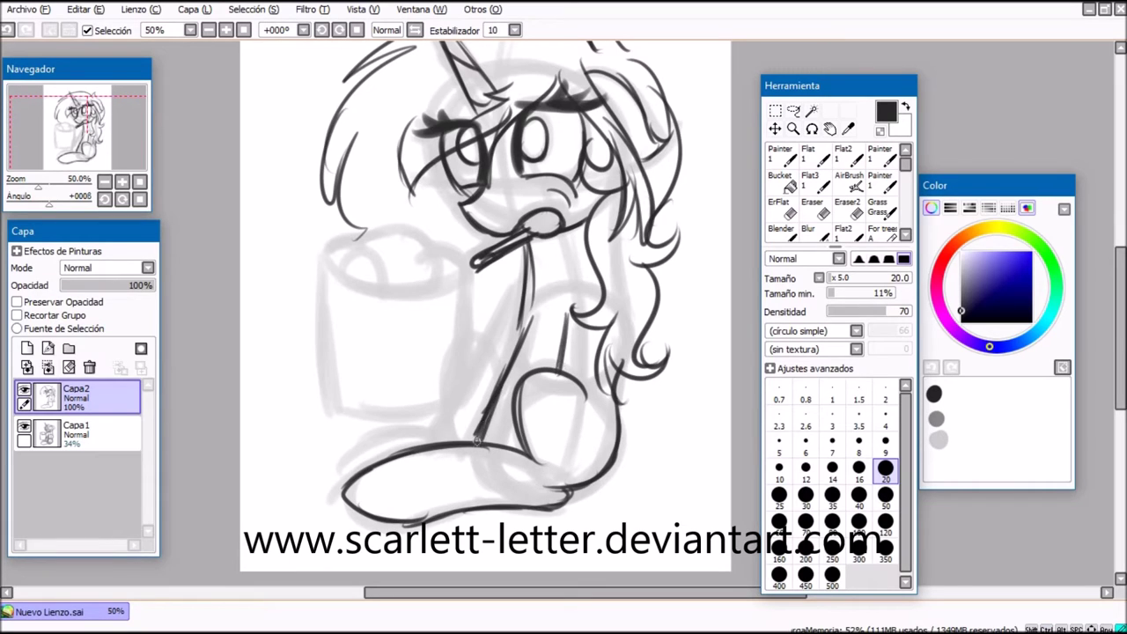
mouse_move(521, 301)
left_mouse_down()
mouse_move(506, 361)
mouse_move(443, 440)
left_mouse_up()
left_click_drag(519, 282, 448, 429)
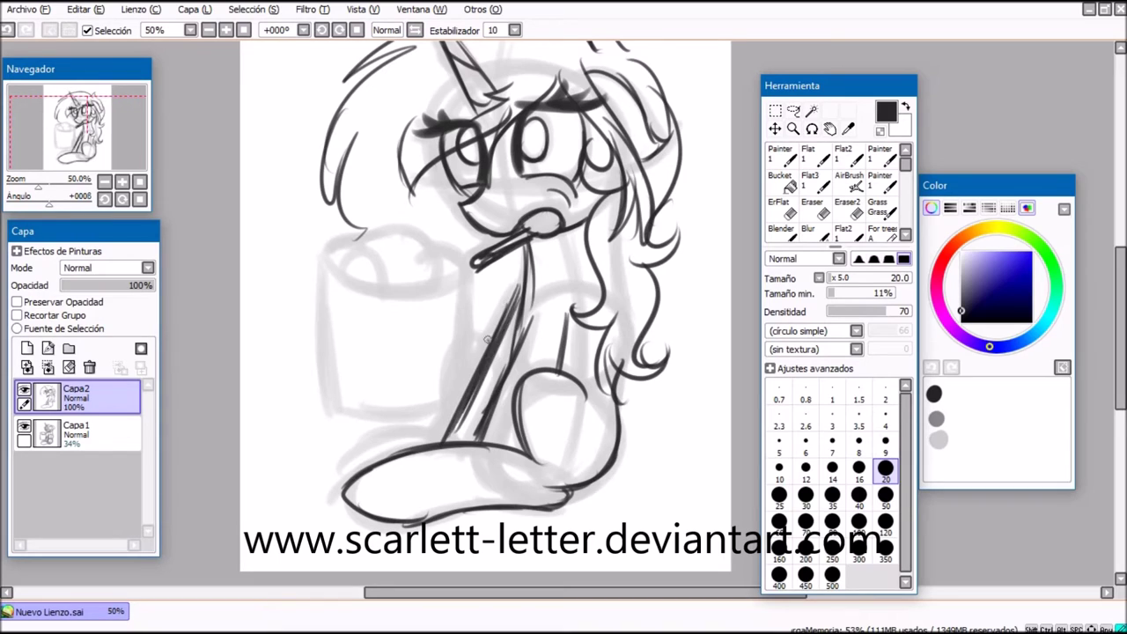
- Outline the container's sides and base, its curved rim and the rounded shapes at its opening
left_click_drag(322, 264, 328, 396)
mouse_move(320, 317)
left_mouse_down()
mouse_move(324, 395)
mouse_move(396, 412)
mouse_move(449, 398)
left_mouse_up()
left_click_drag(459, 260, 452, 383)
mouse_move(322, 257)
left_mouse_down()
mouse_move(397, 292)
mouse_move(413, 291)
mouse_move(379, 283)
mouse_move(459, 269)
left_mouse_up()
left_click_drag(389, 296, 460, 272)
mouse_move(312, 264)
left_mouse_down()
mouse_move(382, 241)
mouse_move(398, 225)
mouse_move(398, 279)
mouse_move(383, 280)
mouse_move(392, 296)
mouse_move(351, 266)
left_mouse_up()
left_click_drag(425, 284, 456, 268)
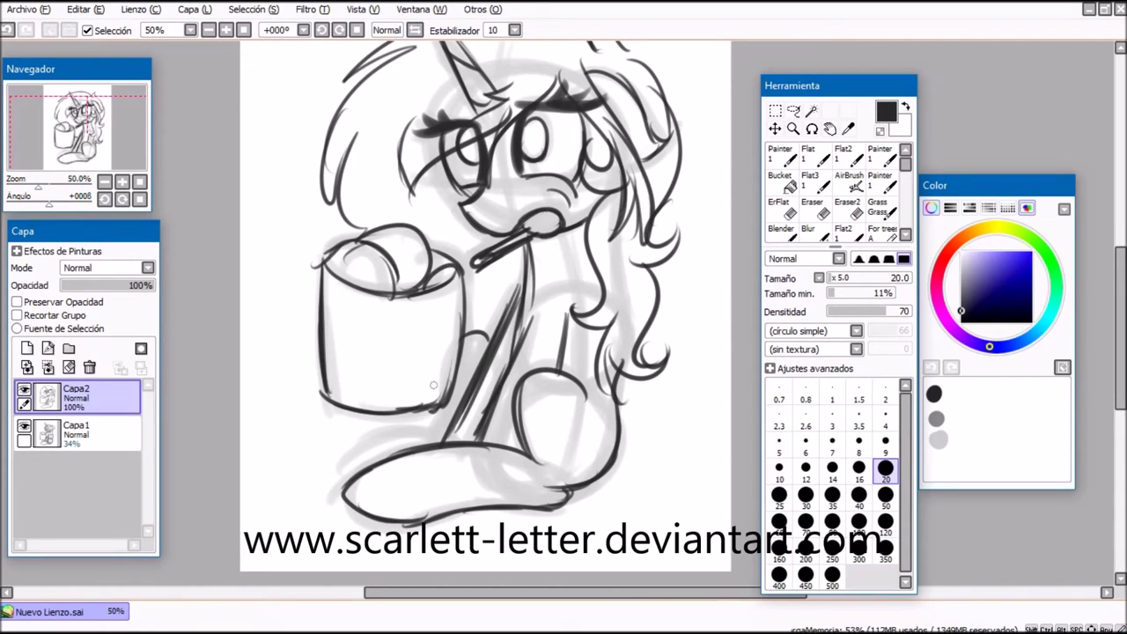
- Outline the far hind leg beneath the container and the wavy tail sweeping around behind the haunch
left_click_drag(430, 419, 346, 456)
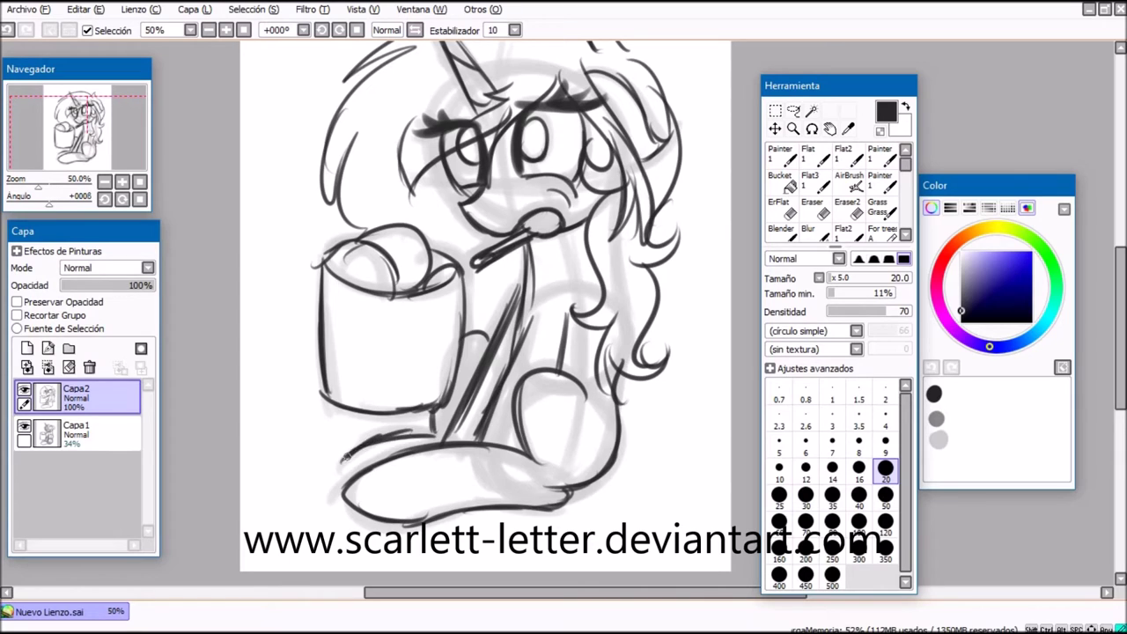
mouse_move(622, 428)
left_mouse_down()
mouse_move(665, 407)
mouse_move(714, 415)
mouse_move(713, 480)
left_mouse_up()
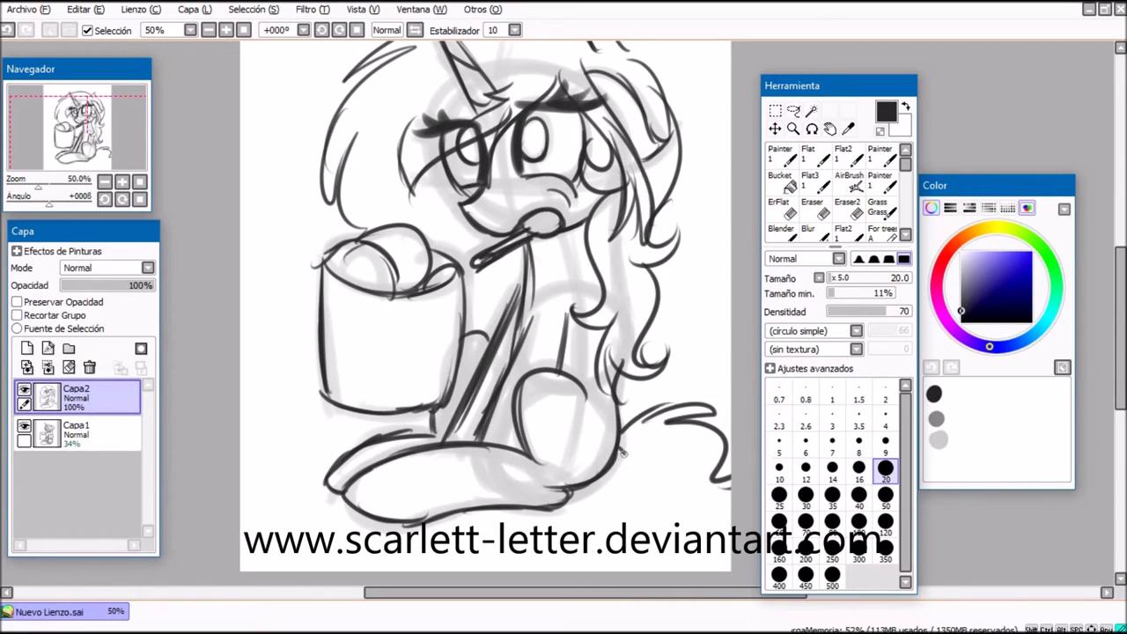
mouse_move(622, 452)
left_mouse_down()
mouse_move(601, 473)
mouse_move(628, 473)
mouse_move(503, 558)
left_mouse_up()
left_click_drag(586, 522, 520, 567)
mouse_move(728, 502)
left_mouse_down()
mouse_move(631, 528)
mouse_move(578, 570)
left_mouse_up()
left_click_drag(665, 531, 642, 565)
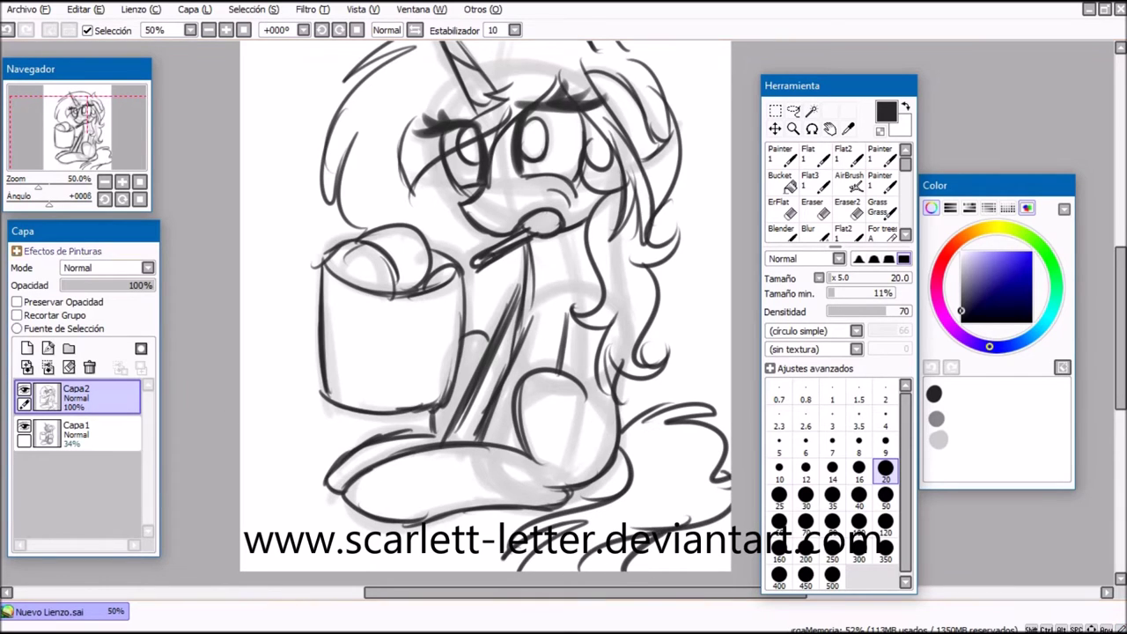
- Lock the opacity of the line layer Capa2 and set the brush density to 100
left_click(104, 181)
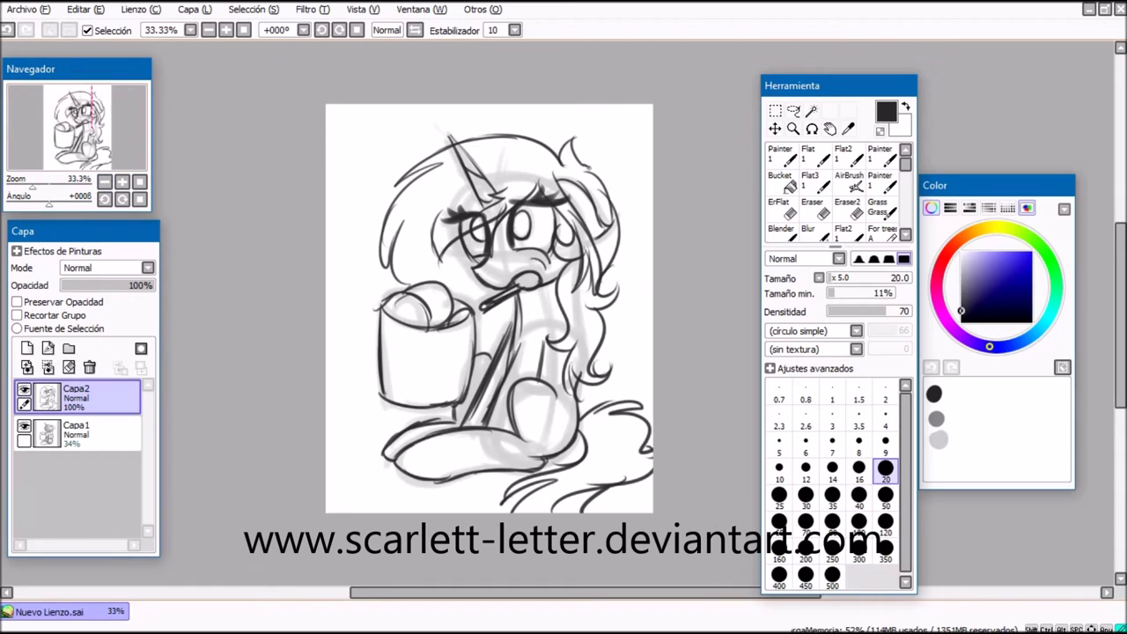
left_click(39, 301)
left_click(908, 311)
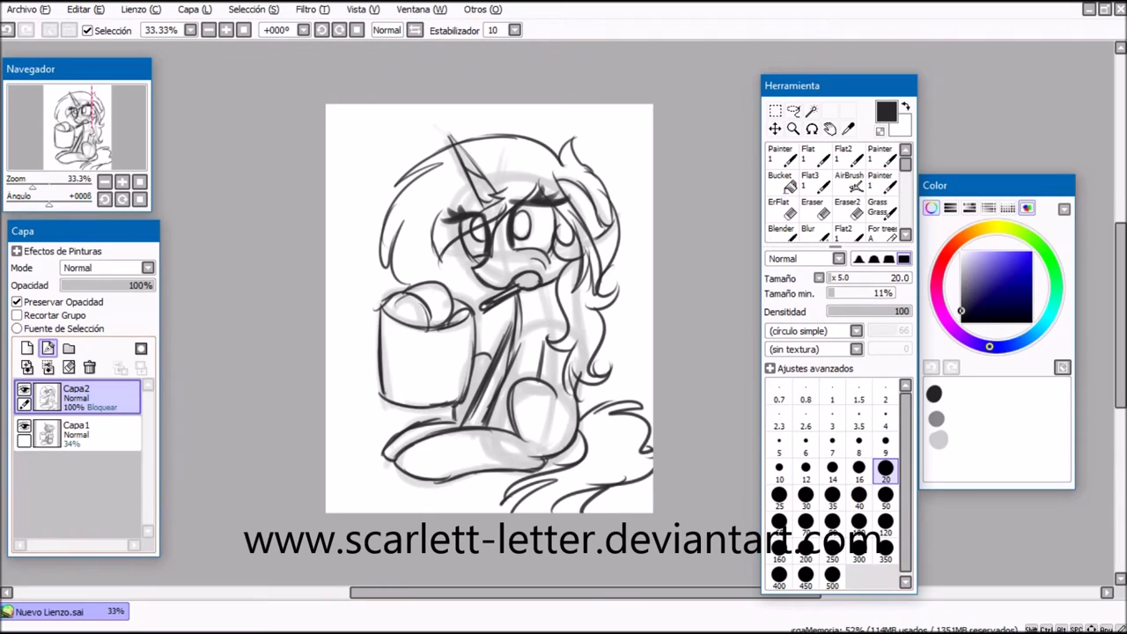
- Add a layer clipped to the line layer and paint the lines pure black with the size 500 brush
left_click(27, 348)
left_click(17, 314)
left_click(832, 577)
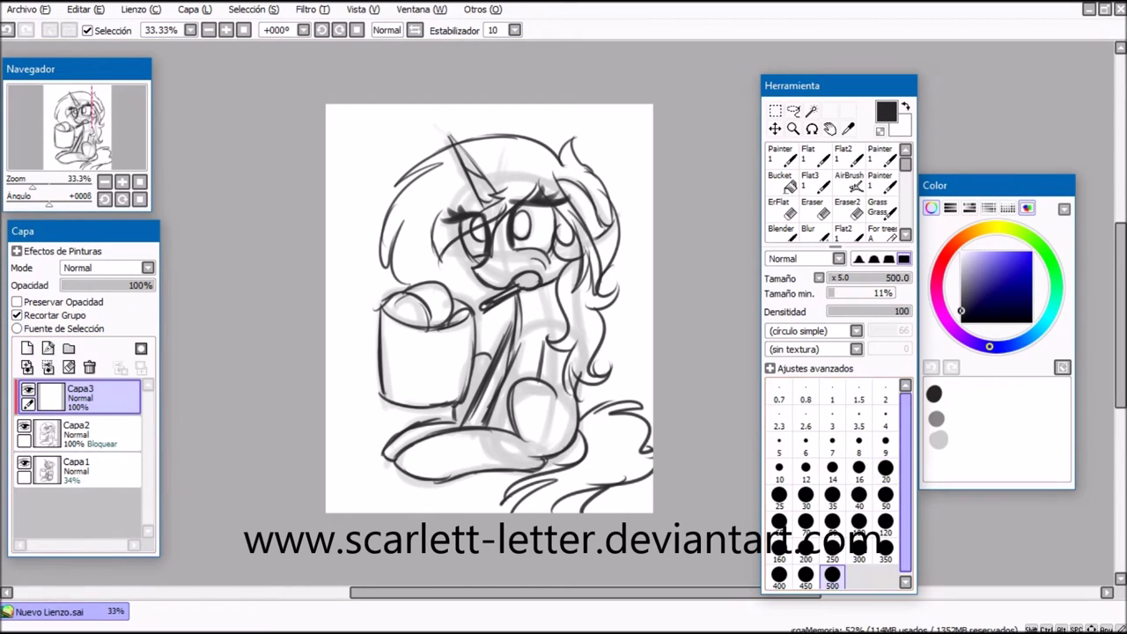
left_click(961, 322)
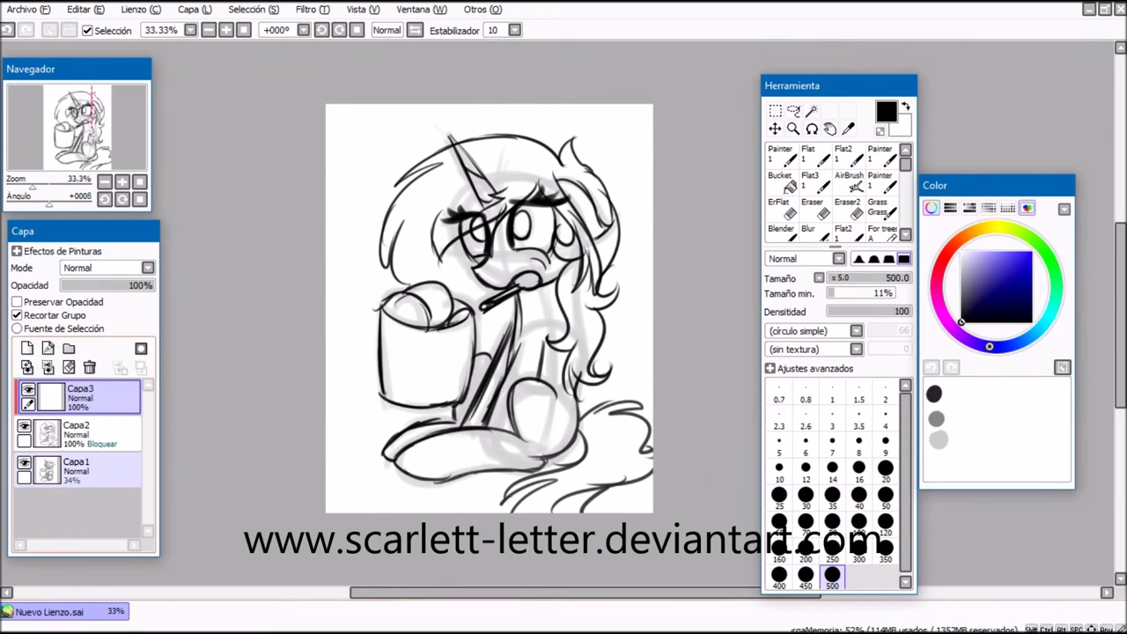
- Set the rough sketch layer Capa1 to 0% opacity and add a new layer directly above it
left_click(88, 470)
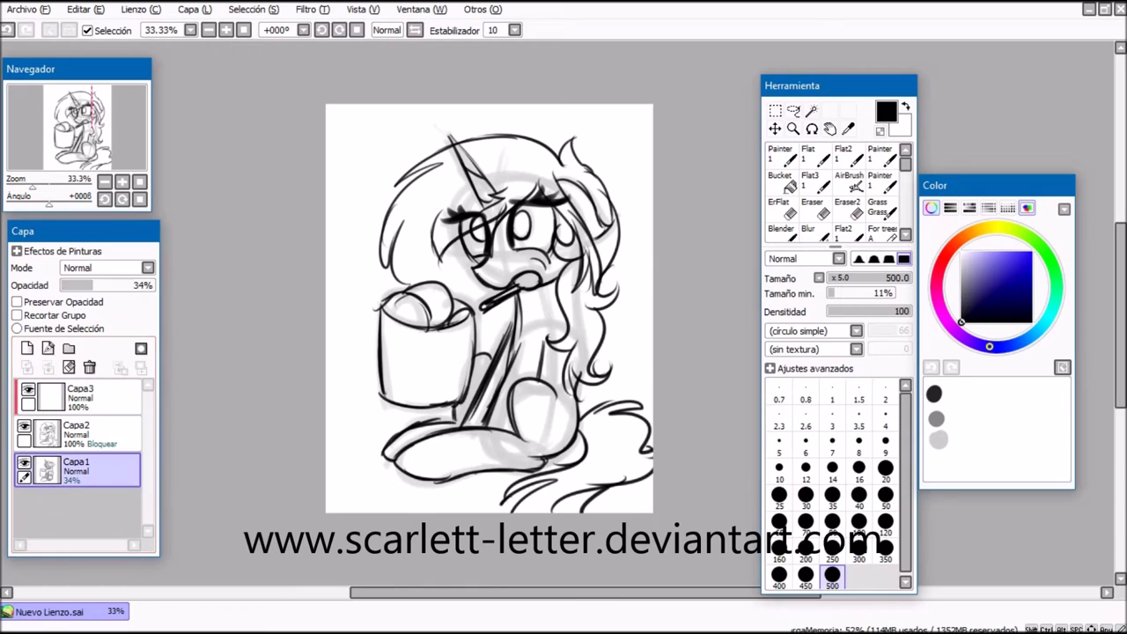
left_click_drag(74, 285, 58, 285)
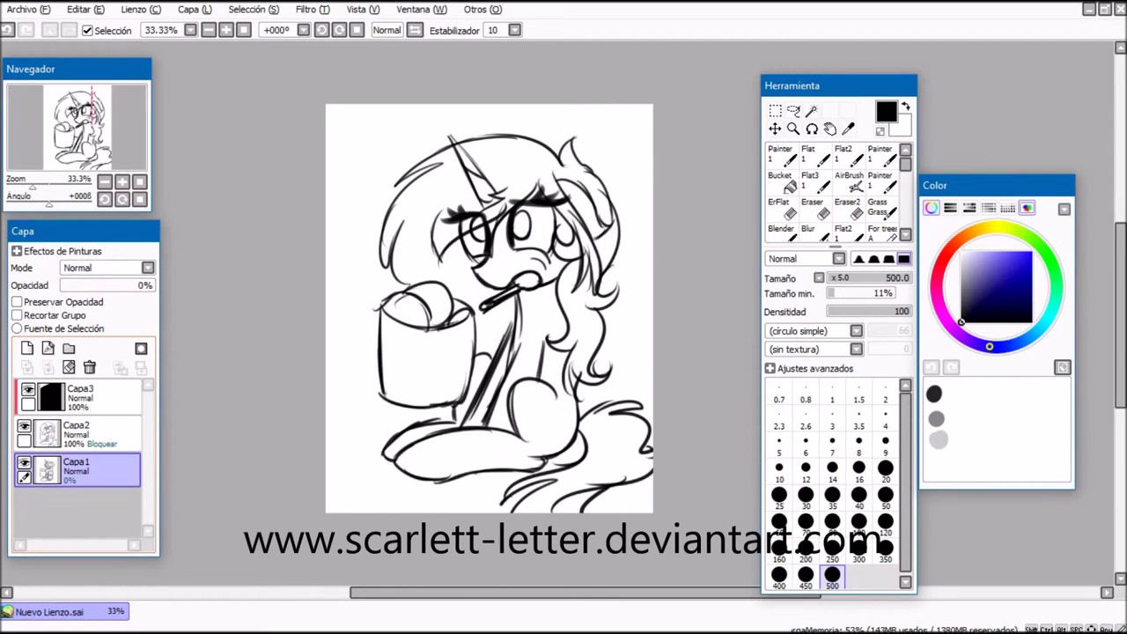
left_click(27, 347)
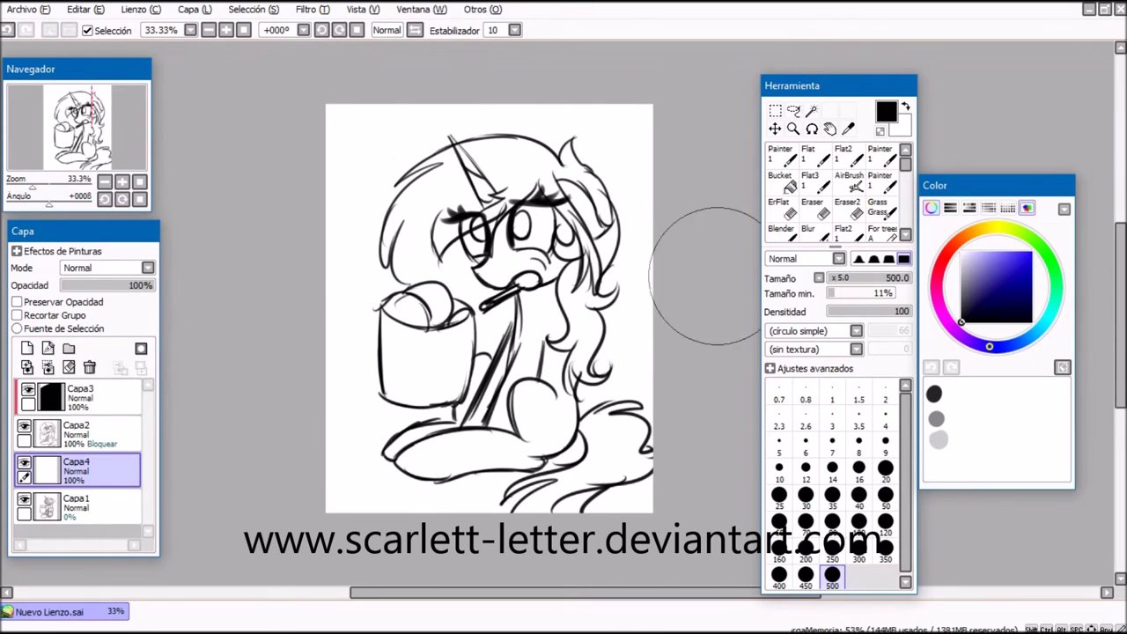
- Start opening a file and search the Commissions Sketches folder for "ref sheet" and "scarlett sheet"
left_click(26, 9)
left_click(35, 43)
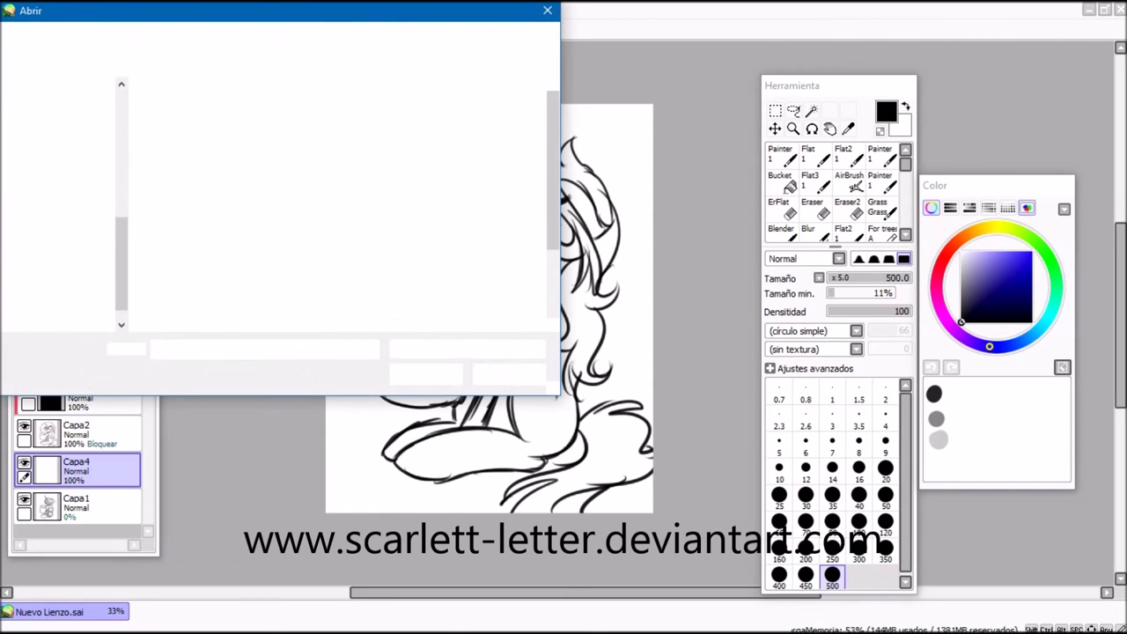
key("BackSpace")
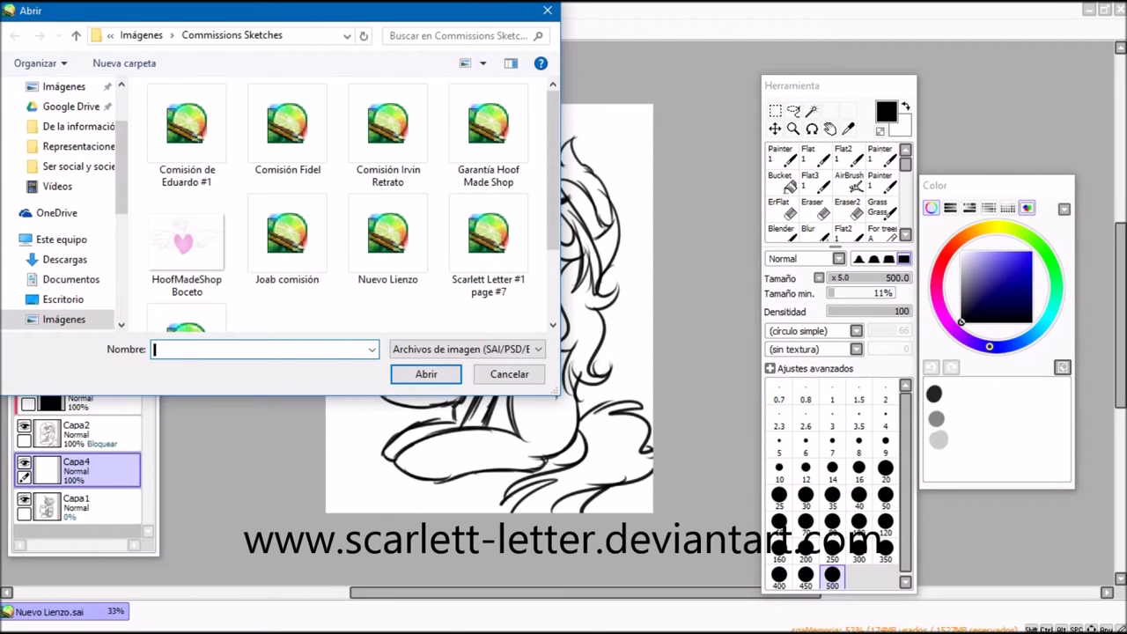
left_click(454, 35)
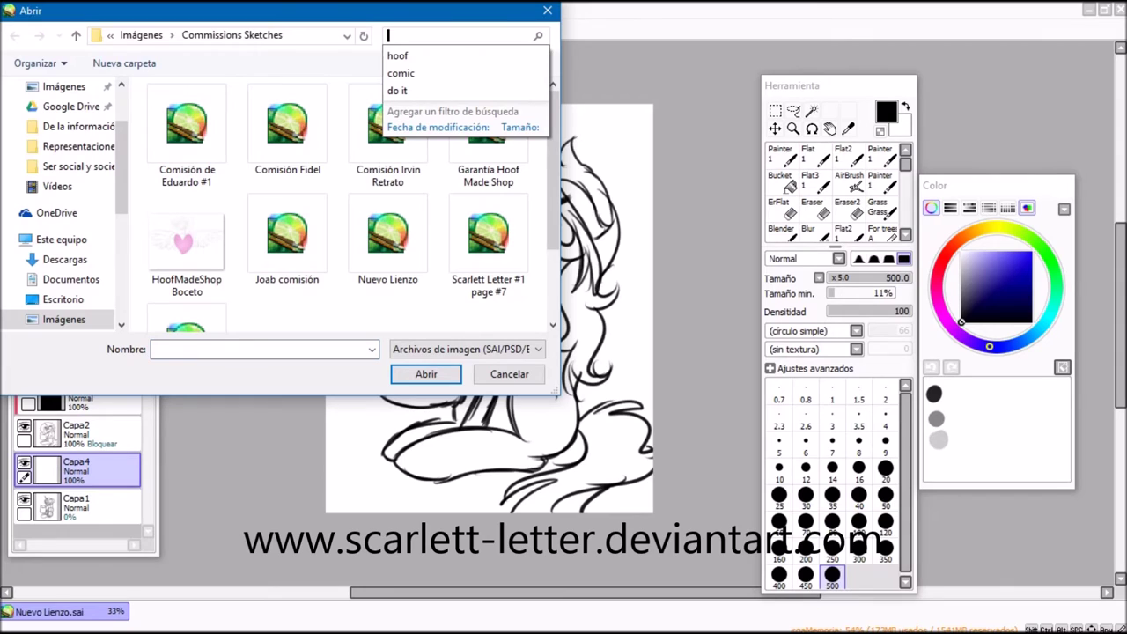
type("ref sheet")
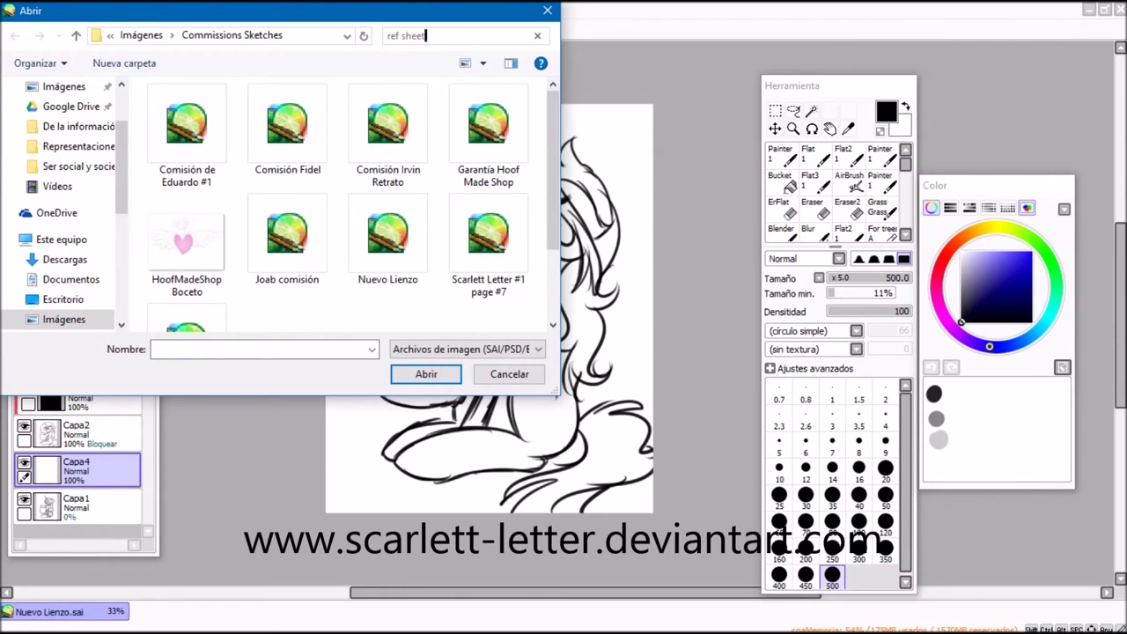
key("Return")
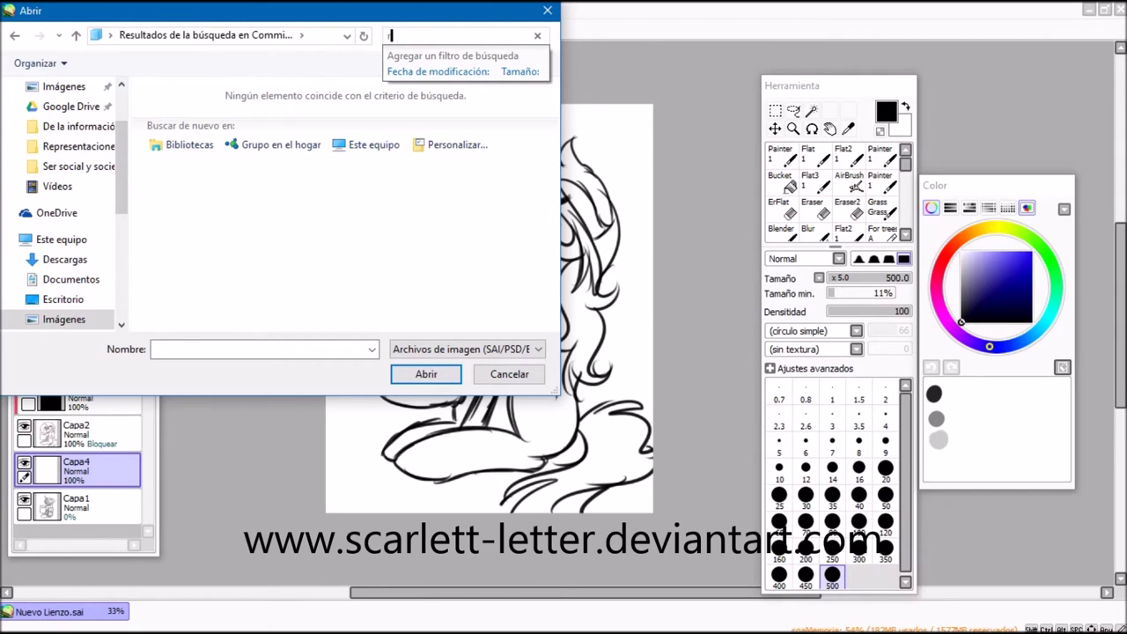
key("BackSpace")
key("BackSpace")
type("scarlett sheet")
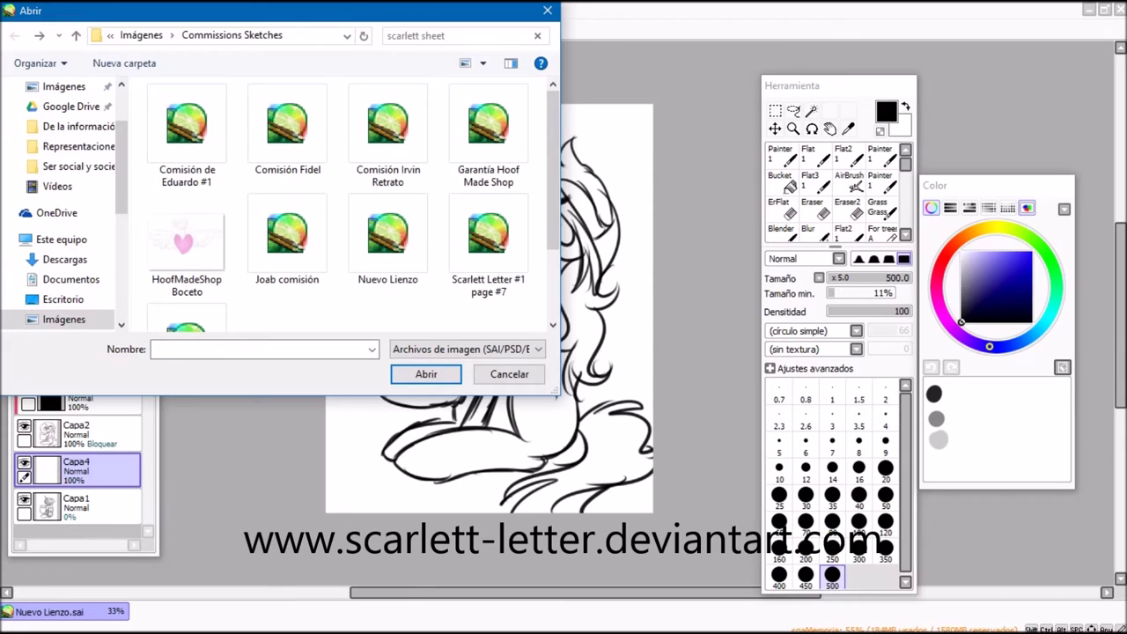
key("Return")
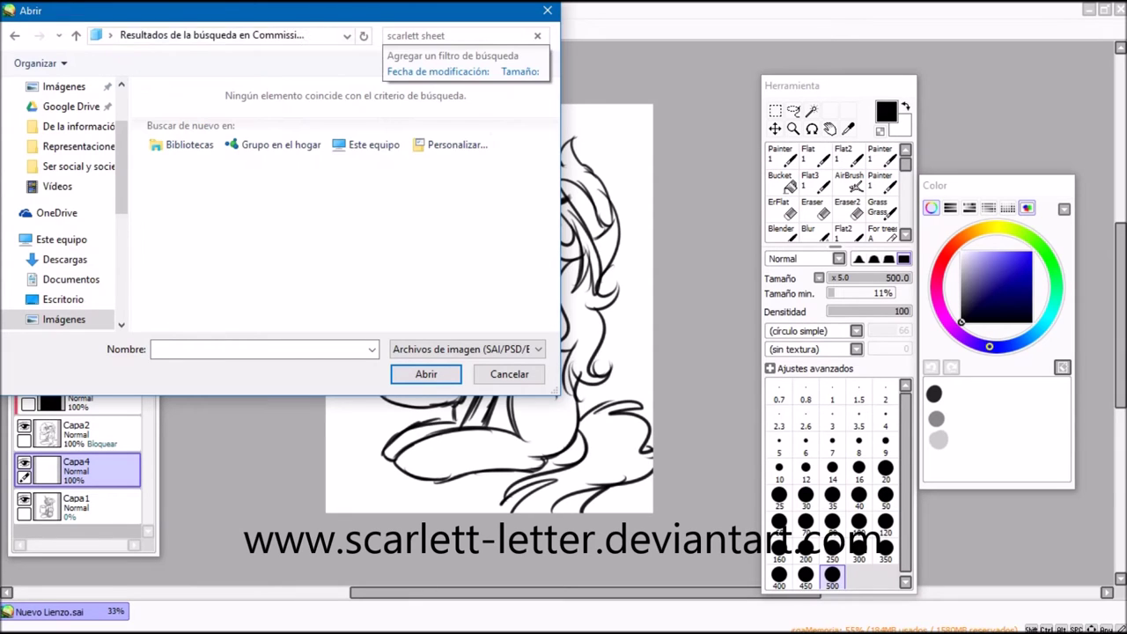
- Search the Imágenes folder for "reference sheet" and open the scarlett_letter reference sheet image
left_click(64, 319)
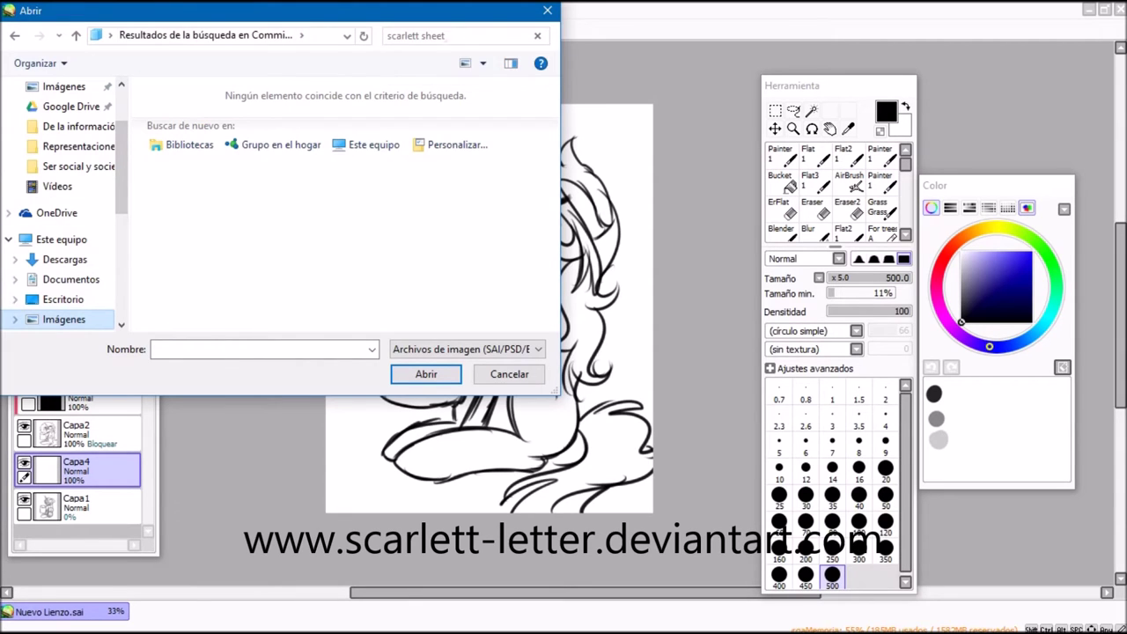
left_click(64, 318)
left_click(457, 35)
type("referen")
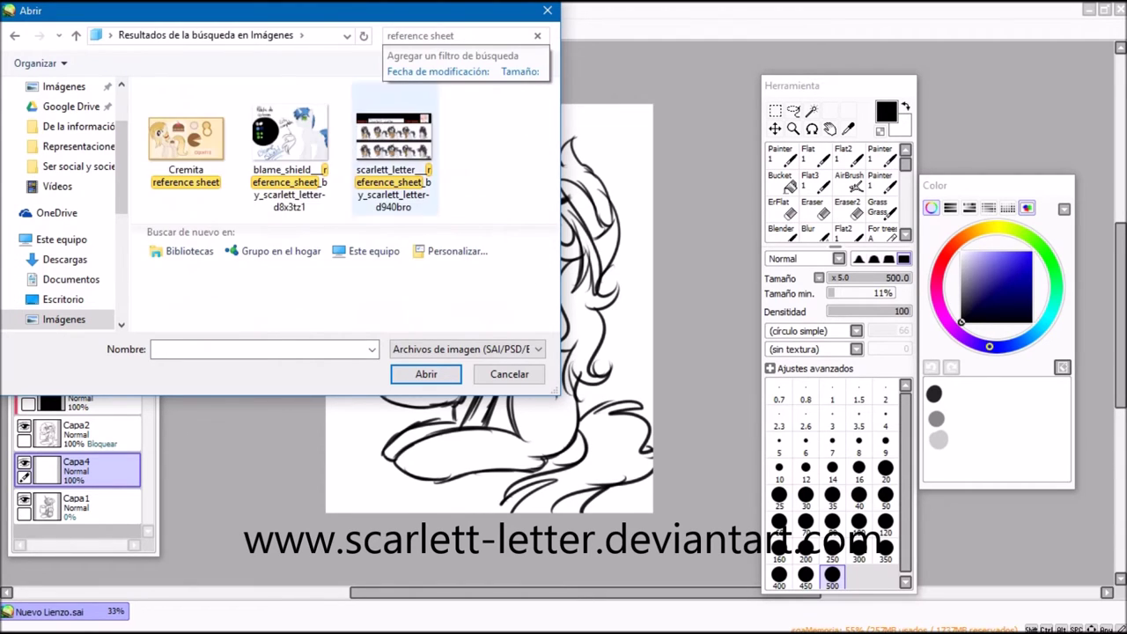
left_click(394, 148)
key("Return")
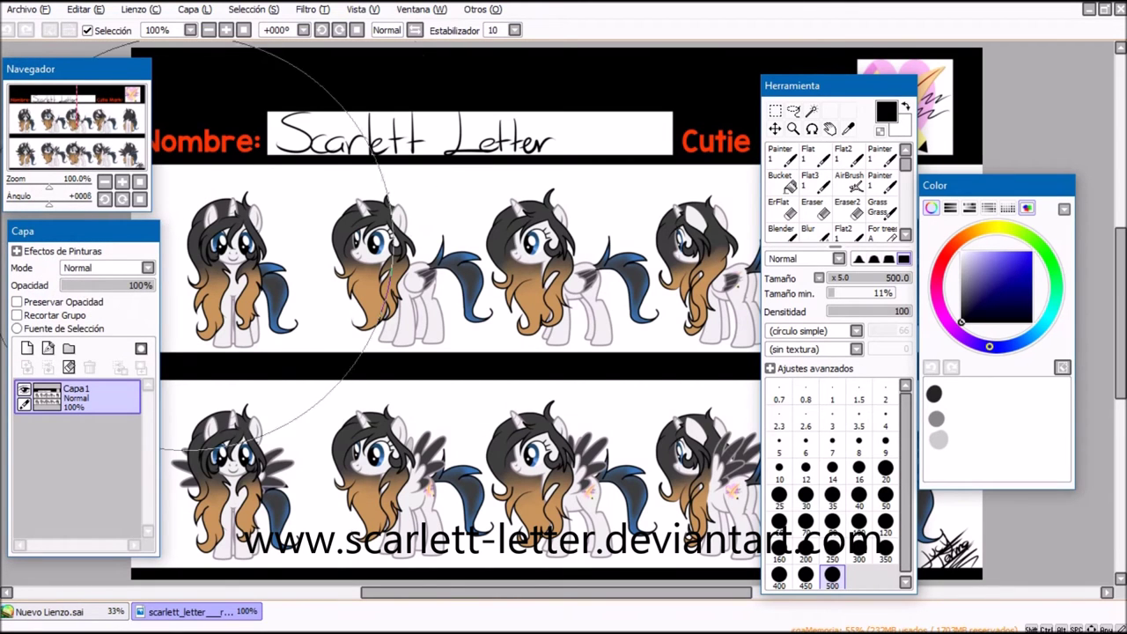
- Sample the dark gray mane color from the reference sheet and fill the drawing's mane with the size 120 brush
right_click(217, 220)
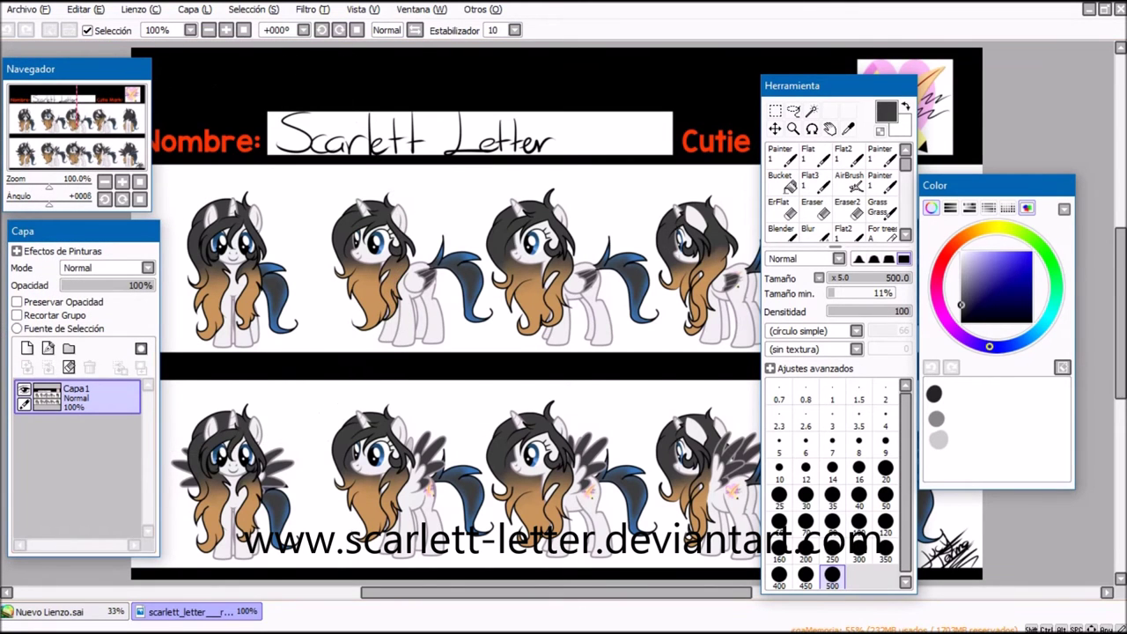
left_click(63, 611)
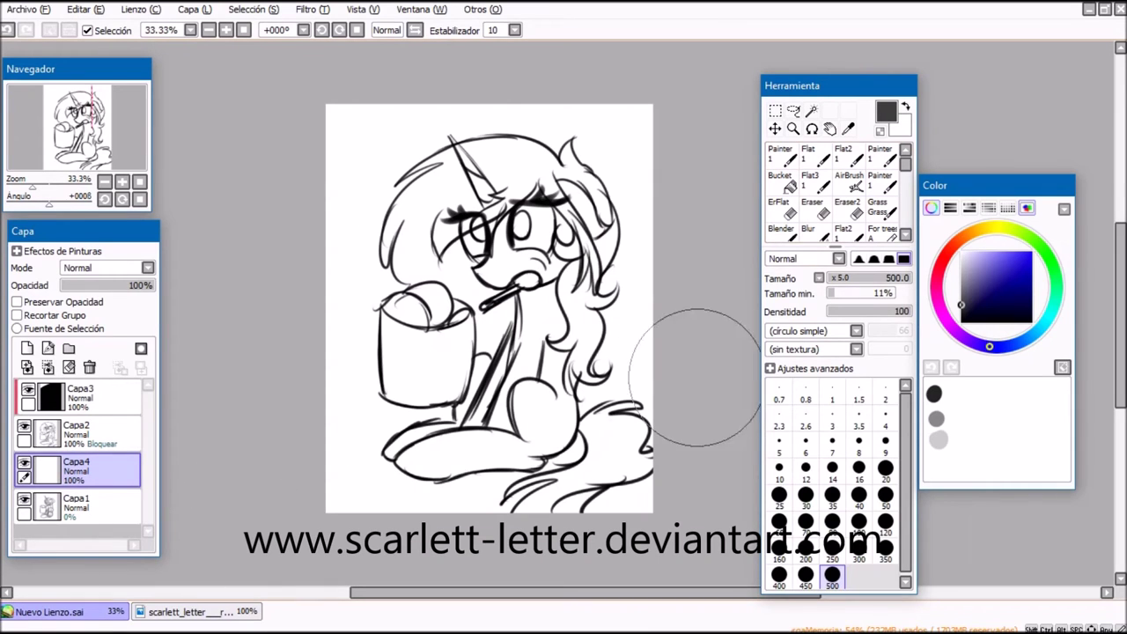
left_click(884, 521)
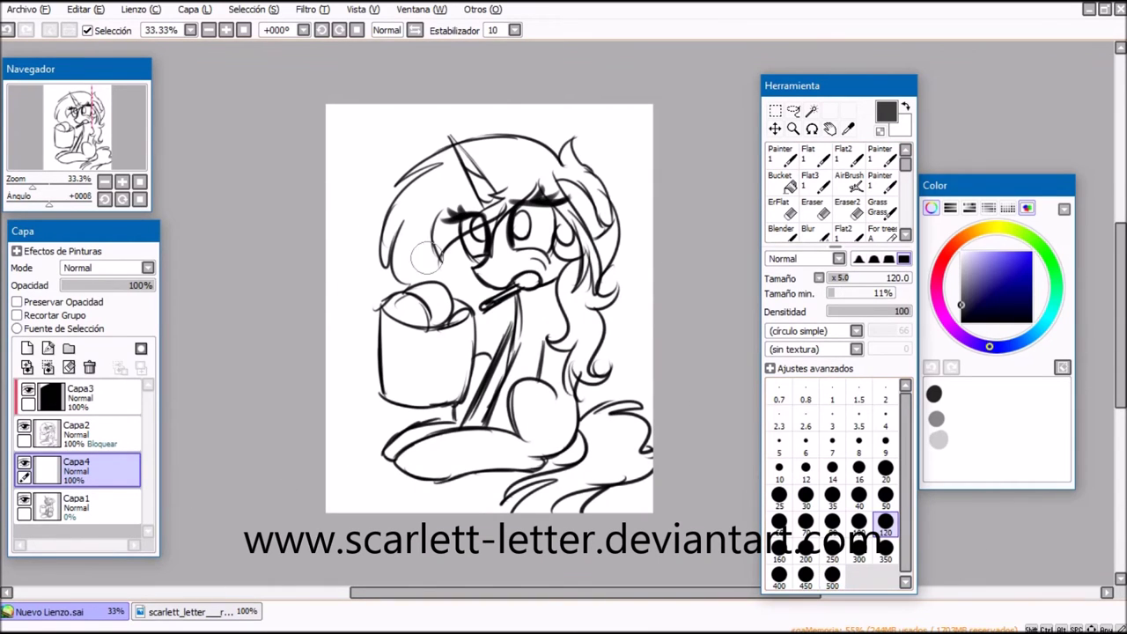
mouse_move(493, 201)
left_mouse_down()
mouse_move(428, 242)
mouse_move(450, 227)
mouse_move(471, 282)
mouse_move(498, 290)
mouse_move(474, 298)
mouse_move(427, 261)
mouse_move(438, 272)
mouse_move(423, 274)
mouse_move(409, 258)
mouse_move(428, 212)
mouse_move(409, 266)
mouse_move(398, 254)
mouse_move(434, 192)
mouse_move(391, 244)
mouse_move(435, 179)
mouse_move(418, 187)
mouse_move(389, 243)
mouse_move(444, 185)
mouse_move(466, 207)
mouse_move(445, 166)
mouse_move(412, 174)
mouse_move(443, 177)
mouse_move(433, 208)
mouse_move(392, 234)
mouse_move(387, 255)
mouse_move(521, 188)
mouse_move(524, 179)
mouse_move(501, 191)
mouse_move(518, 180)
mouse_move(506, 184)
mouse_move(474, 149)
mouse_move(489, 164)
mouse_move(475, 149)
mouse_move(538, 162)
mouse_move(505, 151)
mouse_move(524, 159)
mouse_move(453, 165)
mouse_move(451, 154)
mouse_move(466, 170)
mouse_move(581, 183)
mouse_move(568, 150)
mouse_move(605, 215)
mouse_move(607, 264)
mouse_move(588, 282)
mouse_move(558, 192)
mouse_move(588, 242)
mouse_move(583, 257)
mouse_move(564, 245)
mouse_move(581, 284)
mouse_move(581, 342)
mouse_move(563, 337)
mouse_move(582, 327)
mouse_move(573, 368)
mouse_move(586, 380)
mouse_move(601, 373)
mouse_move(607, 298)
left_mouse_up()
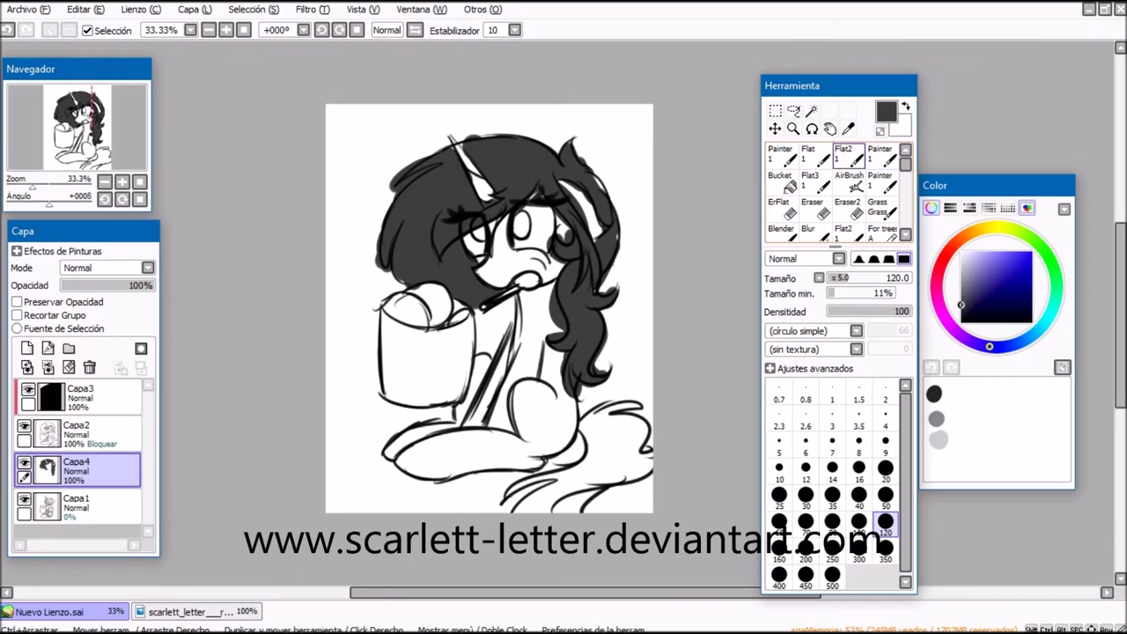
- Clean up the gray near the ear with transparent color and fill the mane below the chin at brush size 50
left_click(880, 131)
mouse_move(558, 190)
left_mouse_down()
mouse_move(602, 231)
mouse_move(592, 201)
mouse_move(568, 181)
left_mouse_up()
left_click(879, 130)
left_click(884, 494)
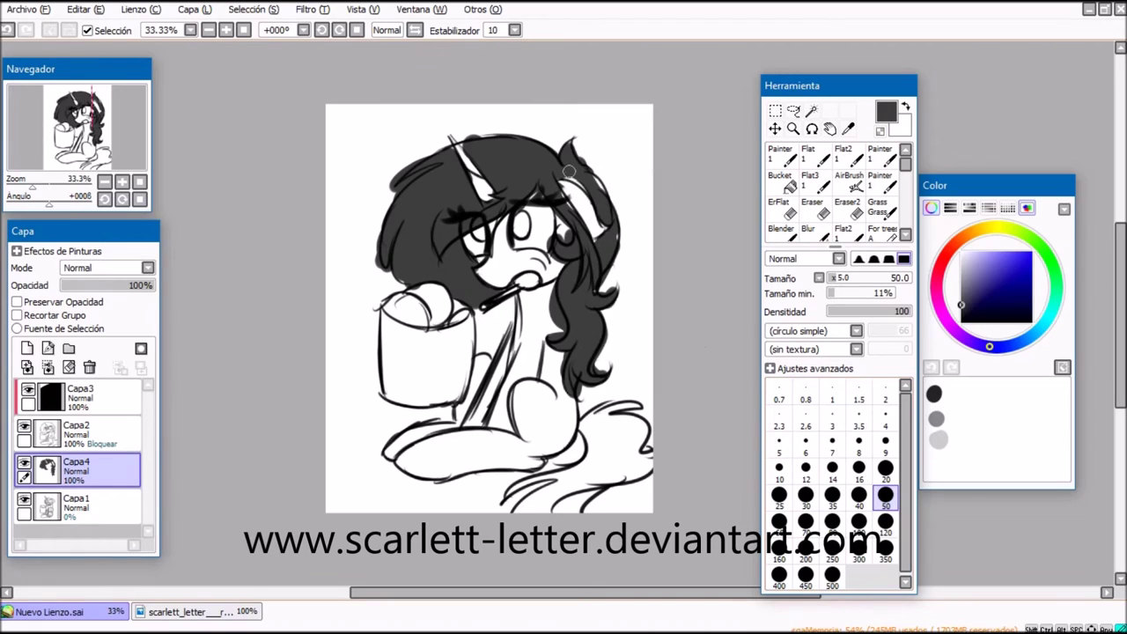
mouse_move(506, 309)
left_mouse_down()
mouse_move(498, 336)
mouse_move(485, 319)
mouse_move(477, 328)
mouse_move(476, 348)
left_mouse_up()
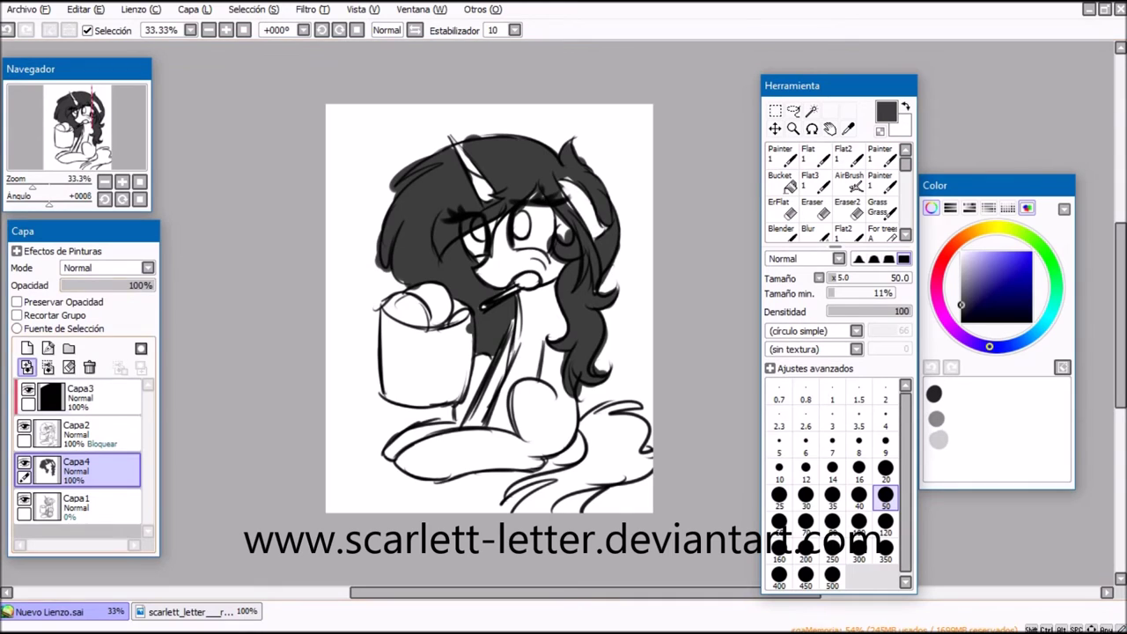
- Add a layer clipped to the gray mane layer and sample the tan mane color from the reference sheet
left_click(26, 348)
left_click(17, 314)
left_click(196, 611)
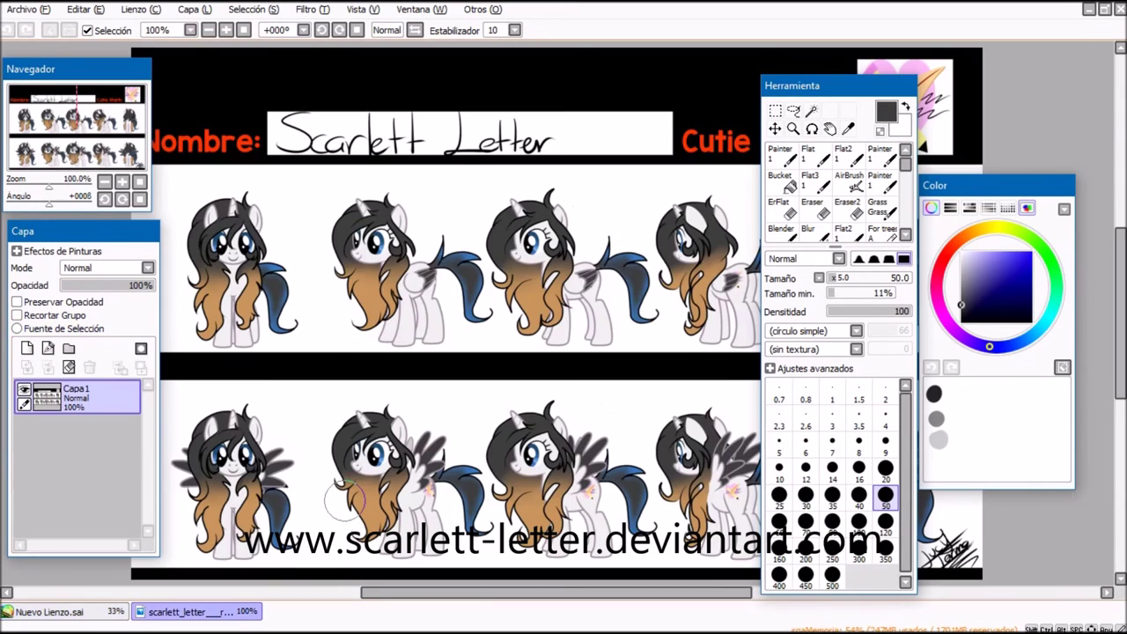
right_click(214, 313)
left_click(81, 611)
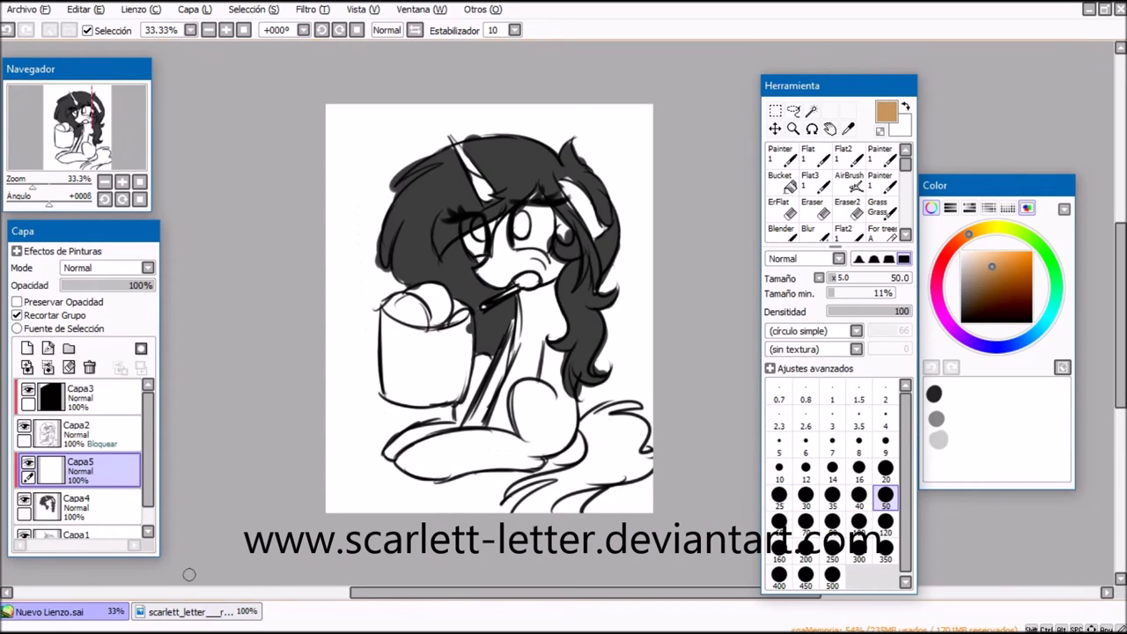
- Paint the lower ends of the mane tan on both sides of the body with the size 350 brush
left_click(884, 548)
mouse_move(572, 317)
left_mouse_down()
mouse_move(581, 370)
mouse_move(608, 339)
left_mouse_up()
mouse_move(620, 365)
left_mouse_down()
mouse_move(509, 423)
mouse_move(494, 336)
mouse_move(428, 366)
mouse_move(602, 352)
left_mouse_up()
key("ctrl+z")
key("ctrl+y")
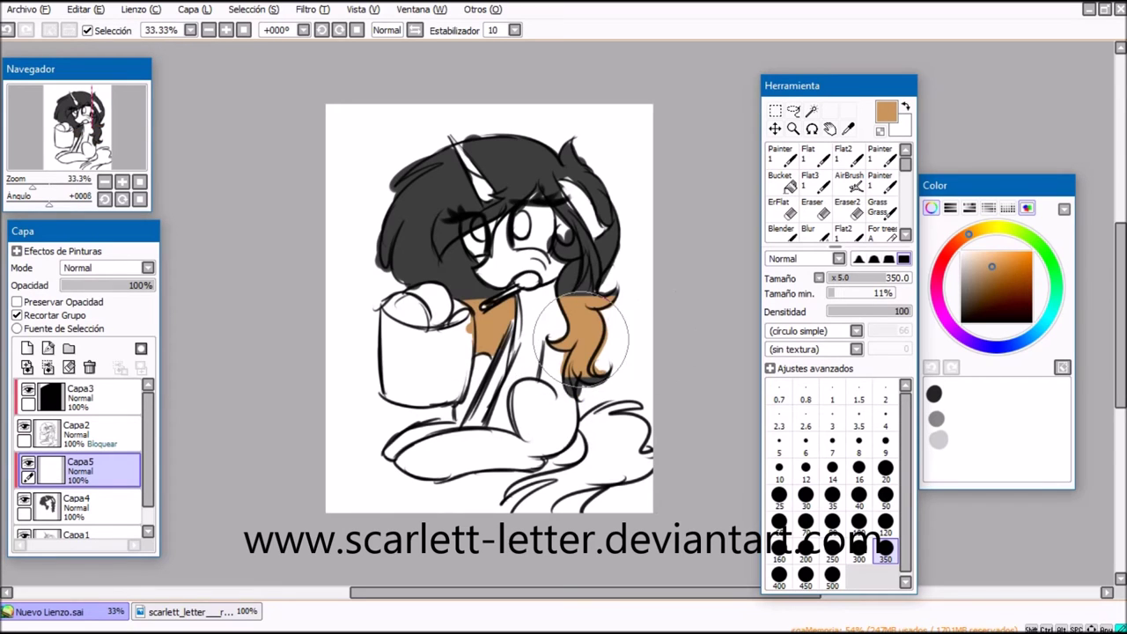
- Blend the boundary between the tan and gray mane areas on both sides using the Blur brush at size 120
scroll(881, 181, "down", 3)
left_click(815, 186)
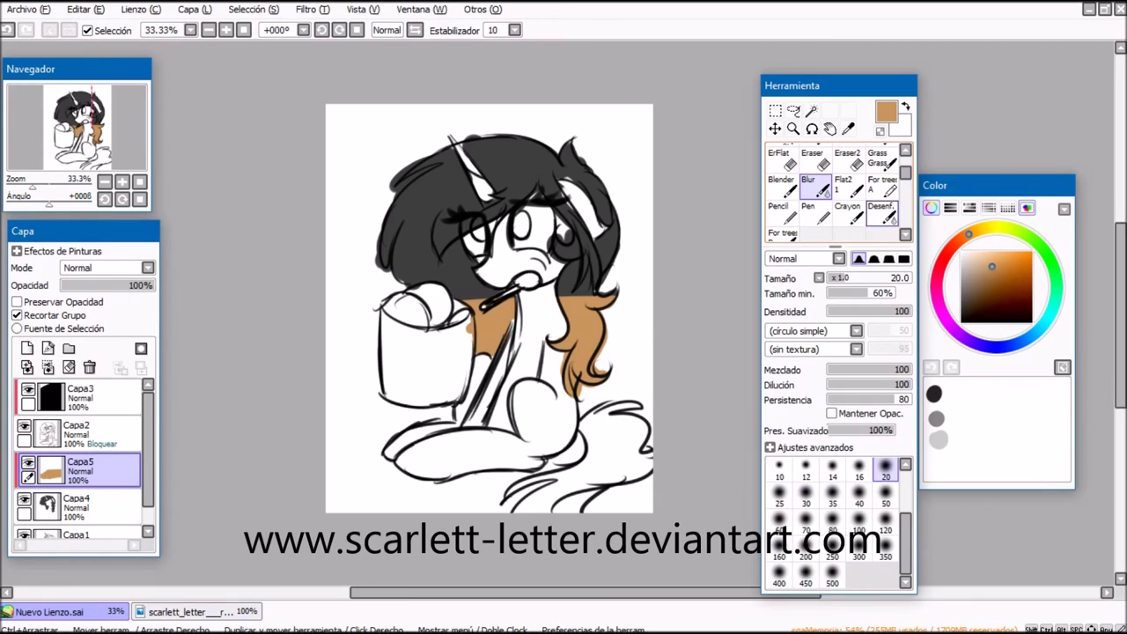
left_click(882, 212)
left_click(814, 187)
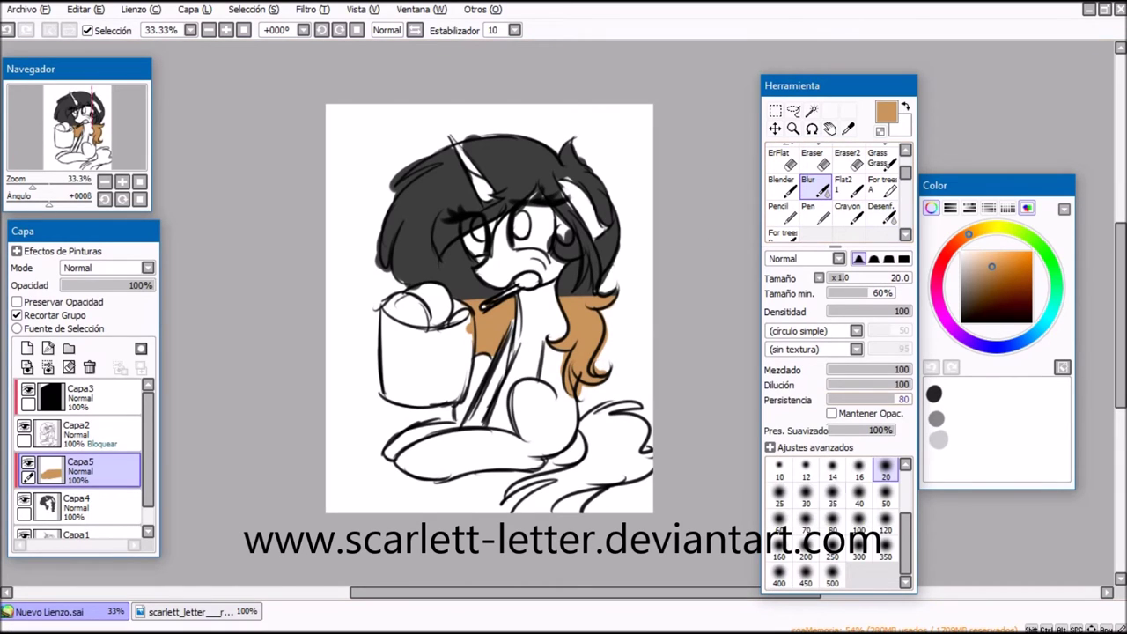
left_click(885, 548)
left_click(884, 522)
mouse_move(467, 323)
left_mouse_down()
mouse_move(475, 282)
mouse_move(496, 329)
left_mouse_up()
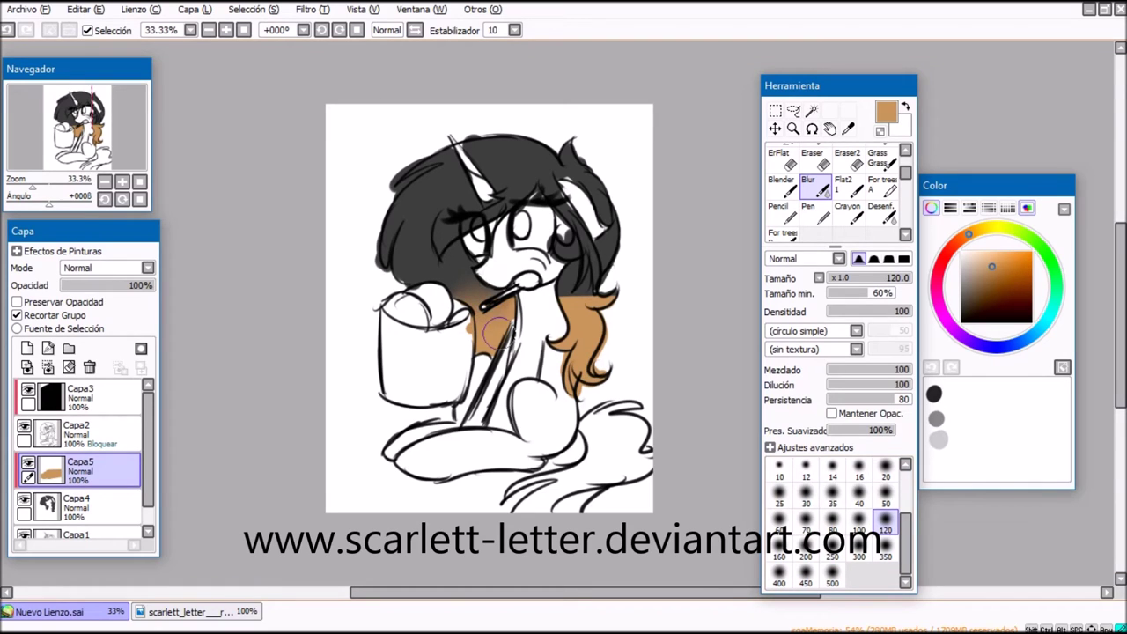
mouse_move(585, 337)
left_mouse_down()
mouse_move(560, 310)
mouse_move(568, 329)
mouse_move(598, 272)
left_mouse_up()
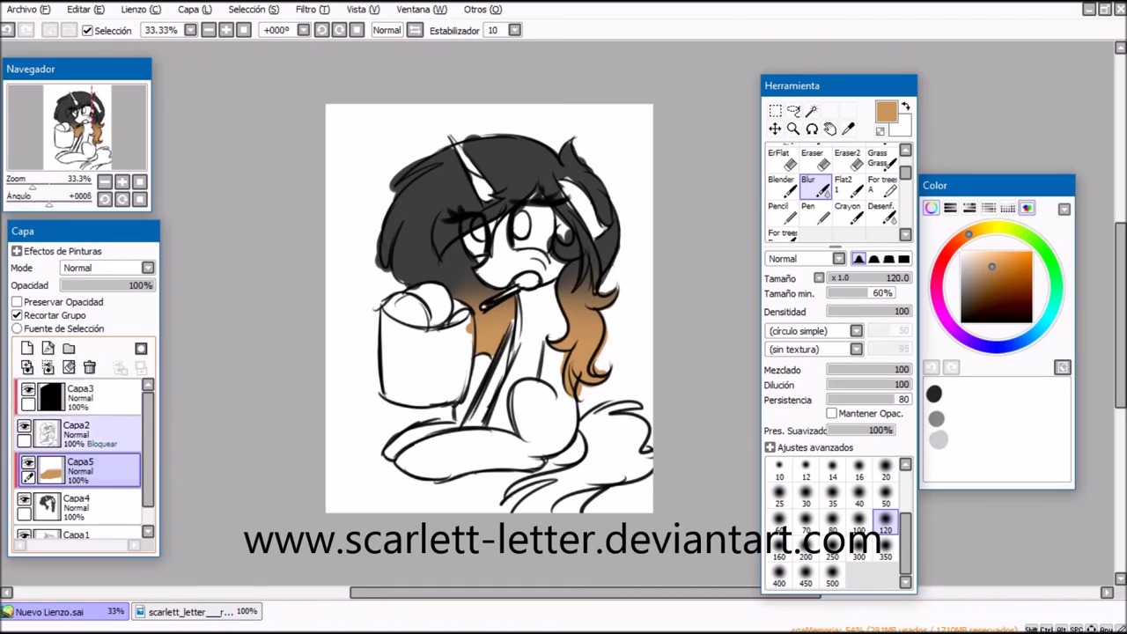
- Add an unclipped layer for the body color beneath the gray mane layer and set the Pen brush to size 120
left_click(80, 506)
left_click(814, 212)
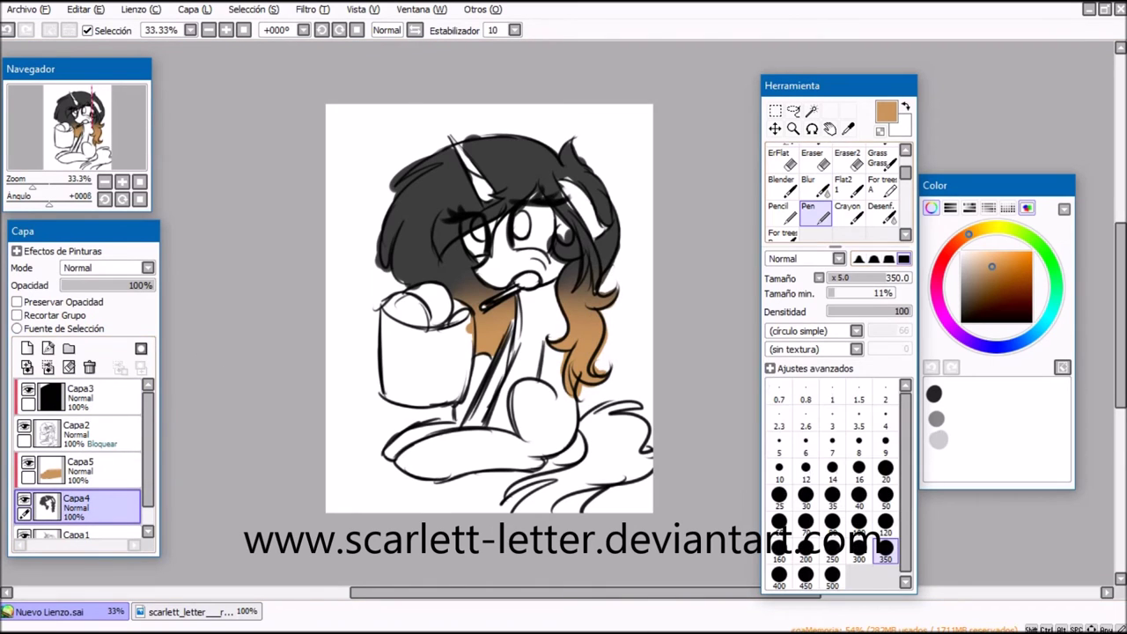
key("bracketleft")
key("bracketleft")
key("bracketleft")
key("bracketleft")
key("bracketleft")
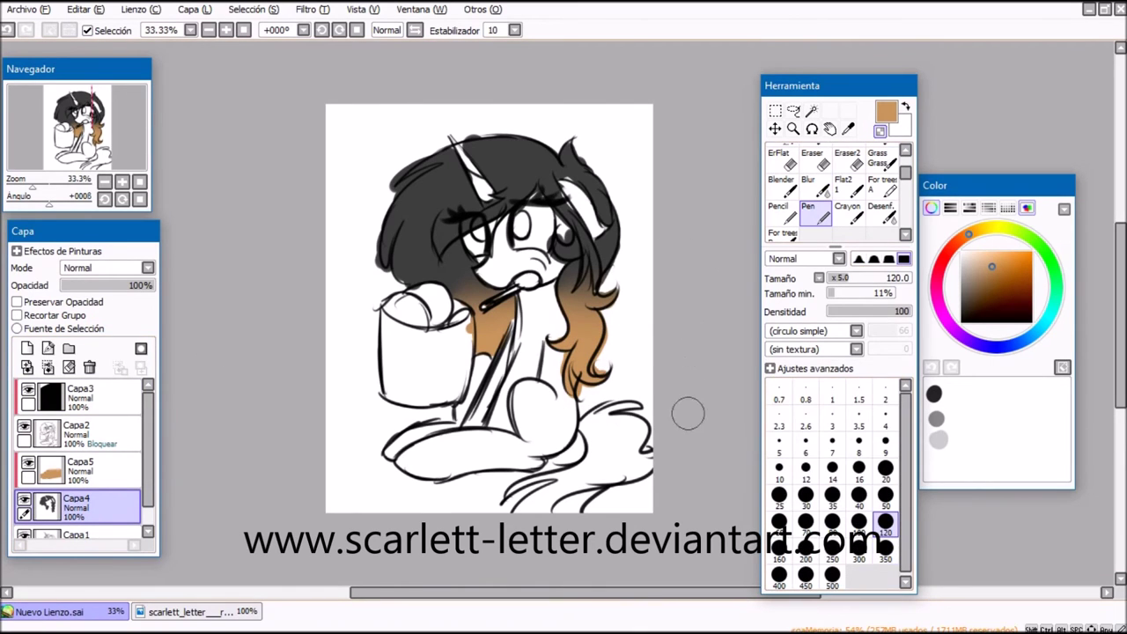
left_click(27, 348)
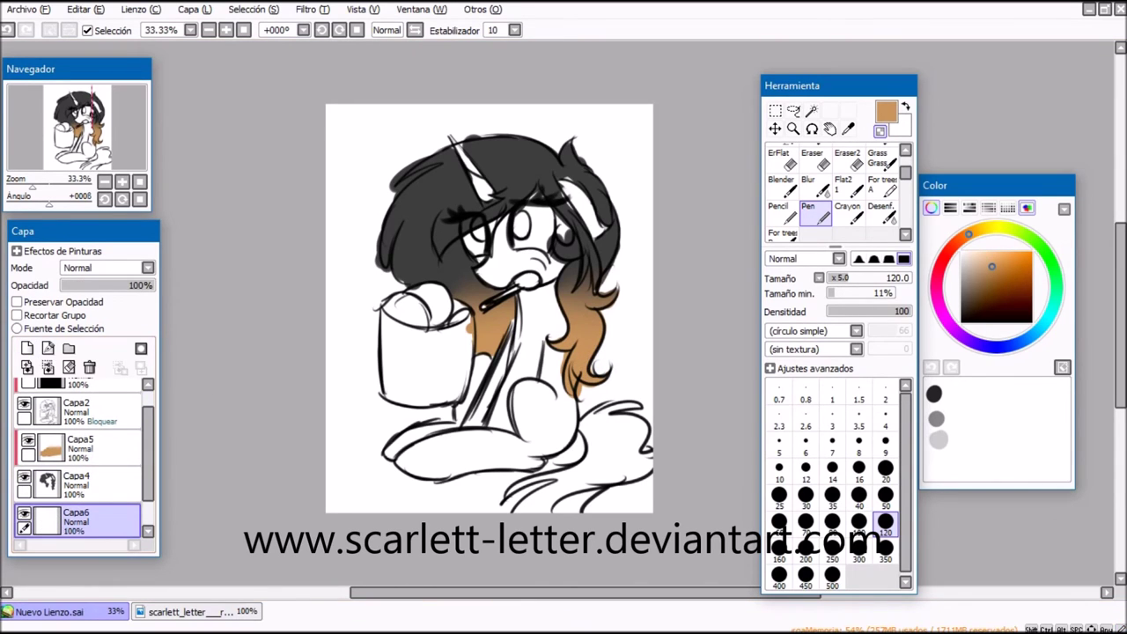
left_click(17, 314)
left_click(17, 315)
- Sample the off-white body color from the reference sheet and fill the pony's face, body and legs with it
left_click(187, 611)
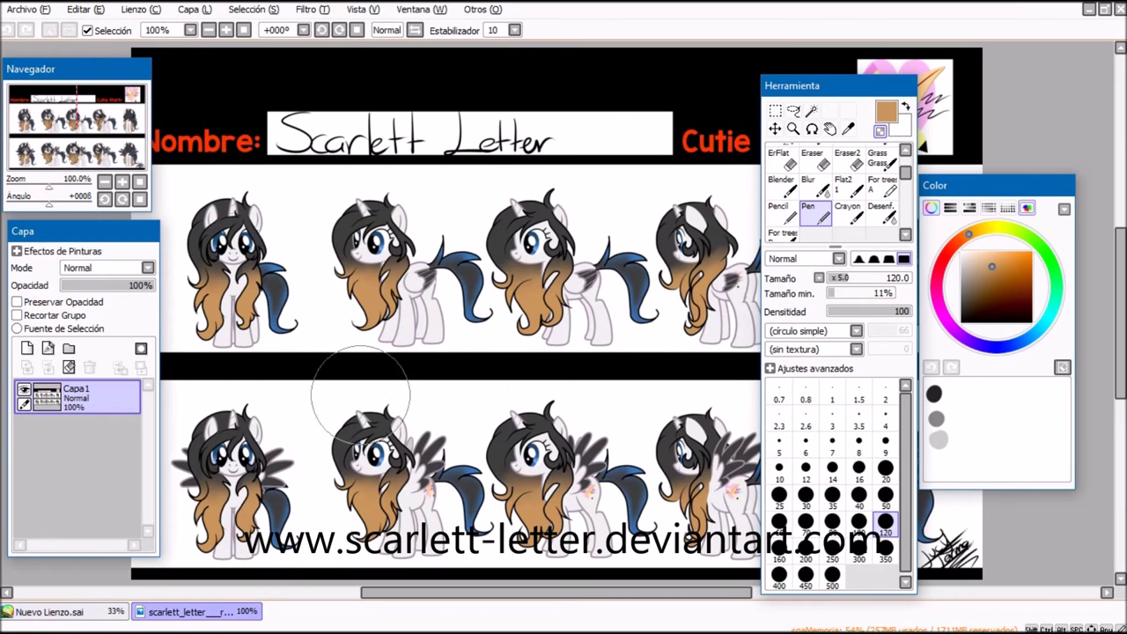
left_click(54, 611)
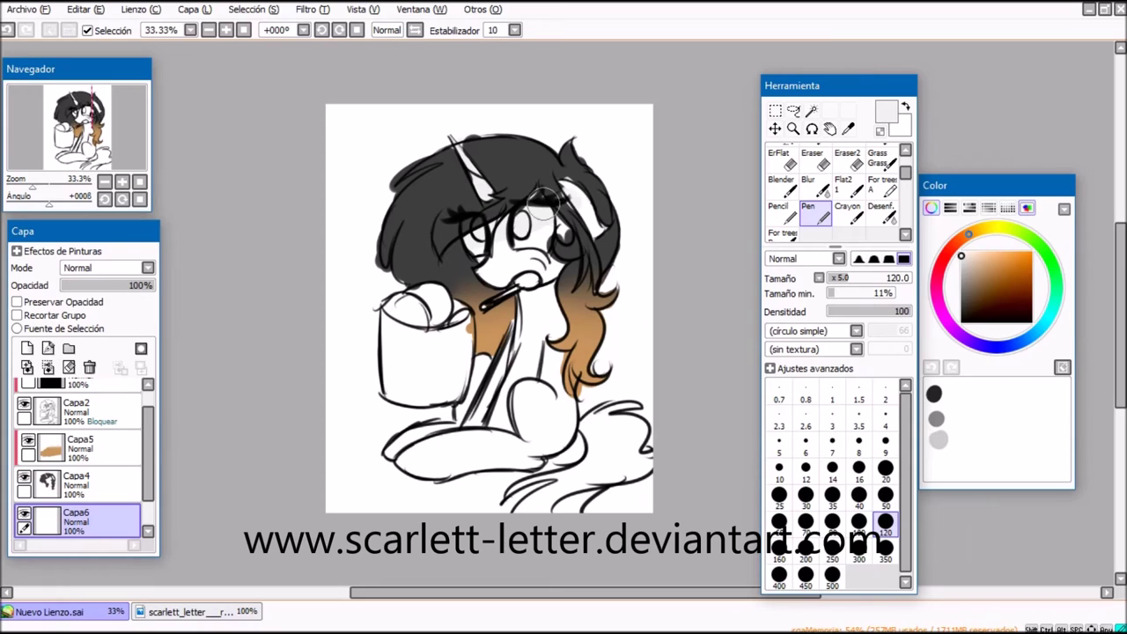
mouse_move(532, 296)
left_mouse_down()
mouse_move(554, 316)
mouse_move(557, 393)
mouse_move(542, 375)
mouse_move(519, 403)
mouse_move(506, 371)
mouse_move(486, 362)
mouse_move(482, 419)
mouse_move(438, 412)
mouse_move(416, 463)
mouse_move(511, 415)
left_mouse_up()
- Add a layer for the container and fill the container dark brown
left_click(27, 348)
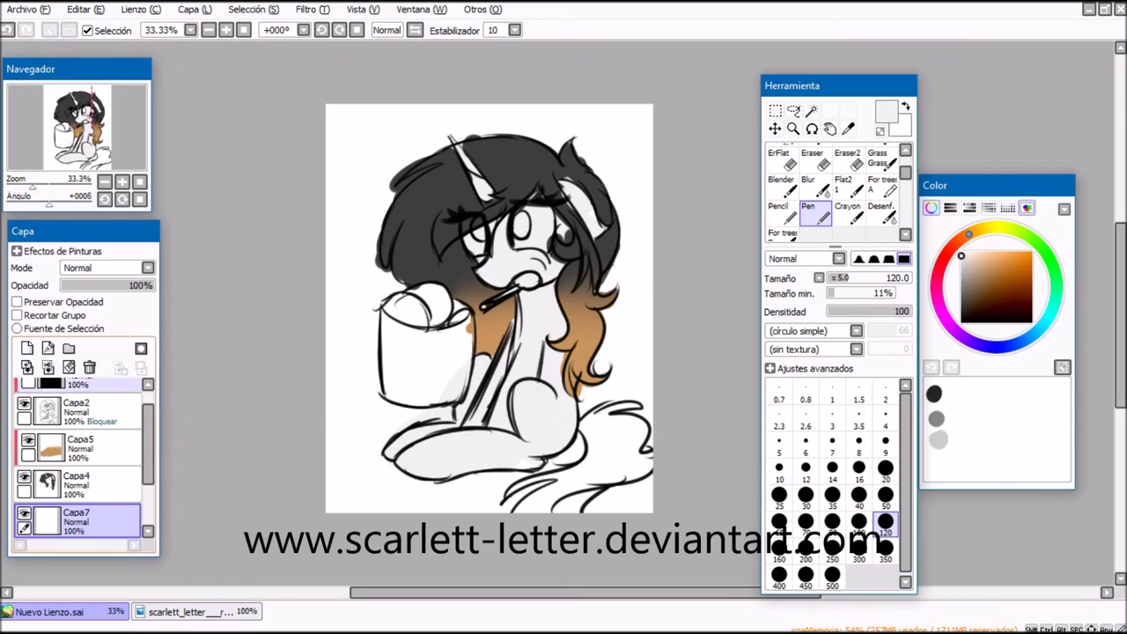
left_click(988, 302)
mouse_move(397, 339)
left_mouse_down()
mouse_move(458, 336)
mouse_move(392, 330)
mouse_move(391, 368)
mouse_move(420, 359)
mouse_move(408, 345)
mouse_move(425, 361)
mouse_move(445, 347)
mouse_move(458, 365)
mouse_move(452, 384)
mouse_move(387, 394)
left_mouse_up()
- Paint the container's rounded contents yellow and add yellow smudges around the mouth, on the chest and on the leg
left_click(985, 229)
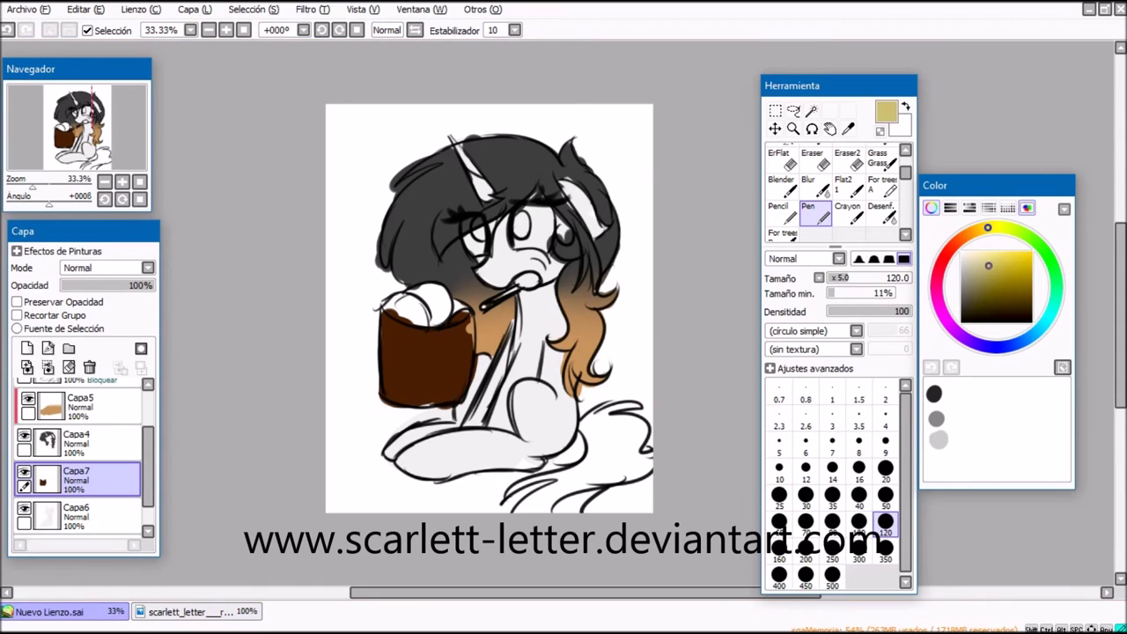
mouse_move(434, 288)
left_mouse_down()
mouse_move(440, 303)
mouse_move(432, 295)
mouse_move(414, 306)
left_mouse_up()
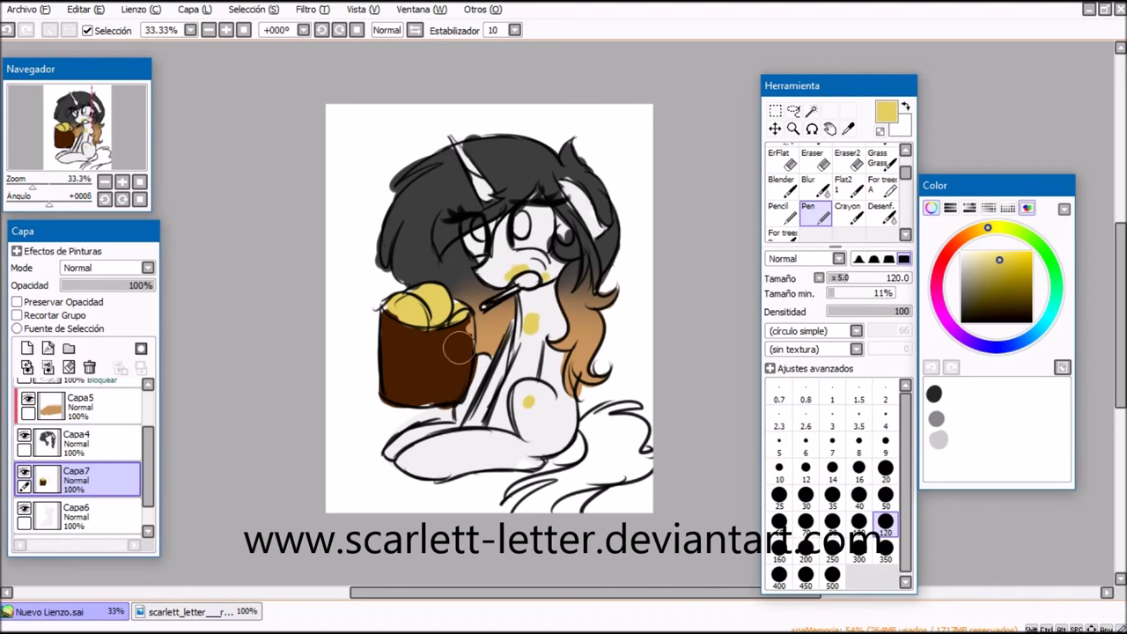
- Preserve the opacity of the container layer Capa7 and recolor its contents and the body smudges pale cream yellow
scroll(79, 467, "down", 2)
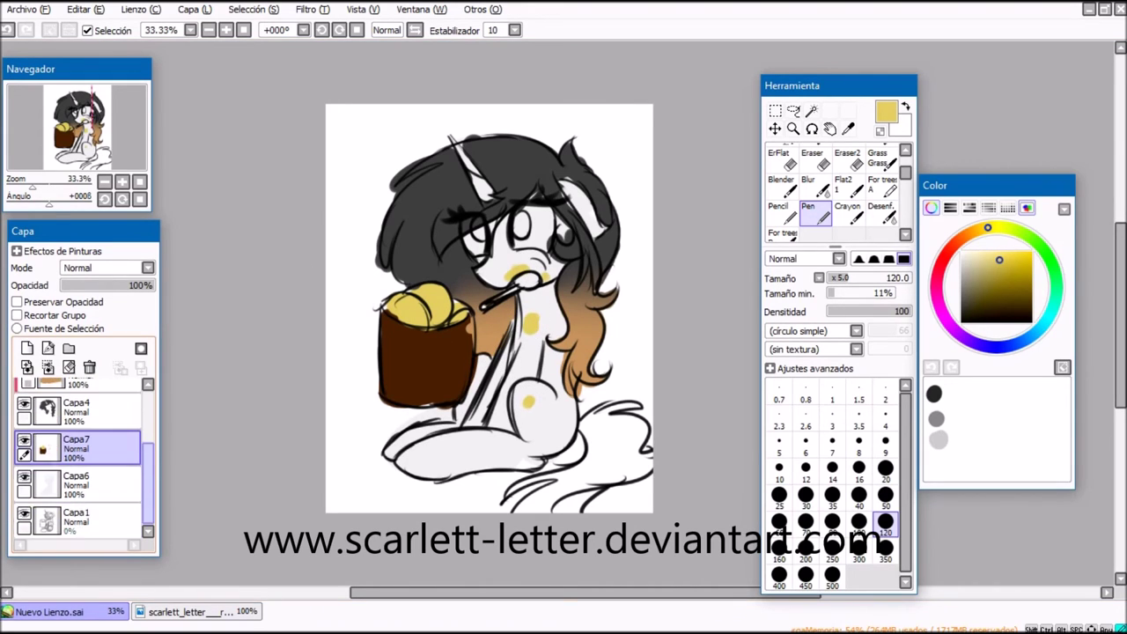
left_click(88, 484)
left_click(24, 476)
left_click(23, 476)
left_click(88, 447)
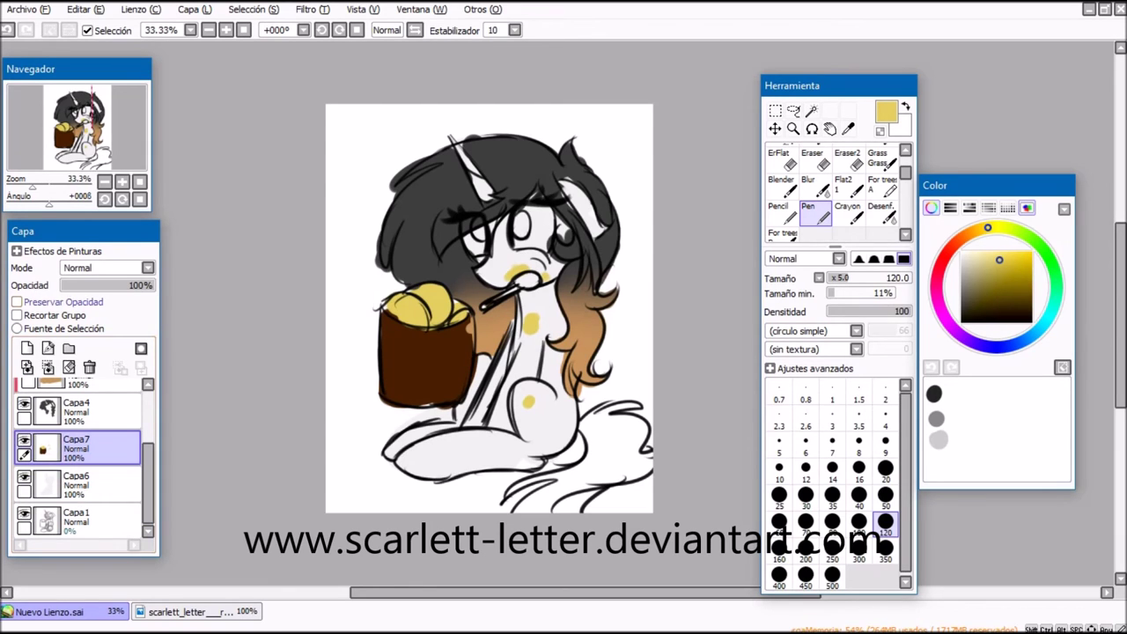
left_click(16, 301)
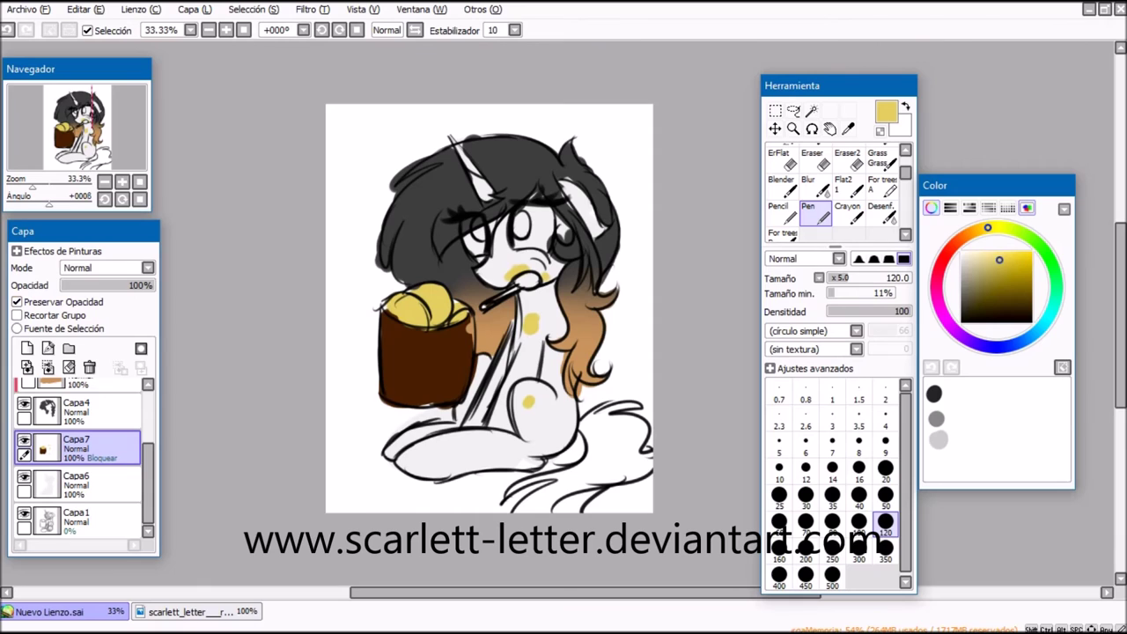
mouse_move(393, 289)
left_mouse_down()
mouse_move(461, 308)
mouse_move(414, 317)
mouse_move(456, 306)
mouse_move(420, 295)
mouse_move(431, 293)
left_mouse_up()
key("ctrl+z")
left_click_drag(523, 287, 544, 278)
left_click(539, 322)
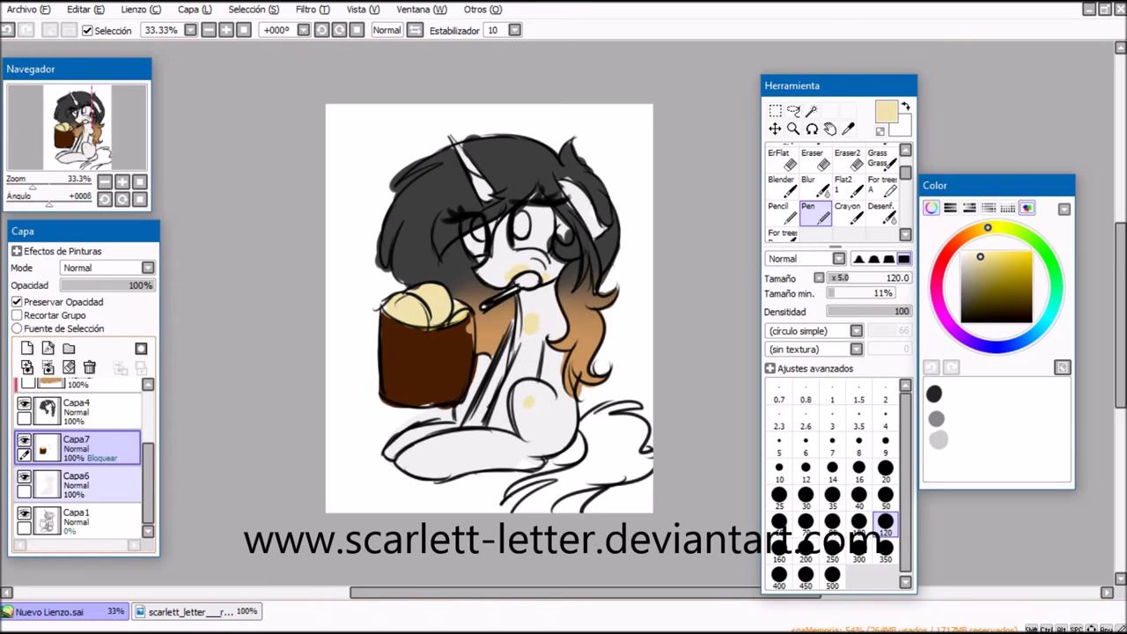
- Add an eye color layer above the body layer Capa6 and start coloring an eye muted blue at brush size 50
left_click(80, 485)
left_click(80, 520)
left_click(47, 347)
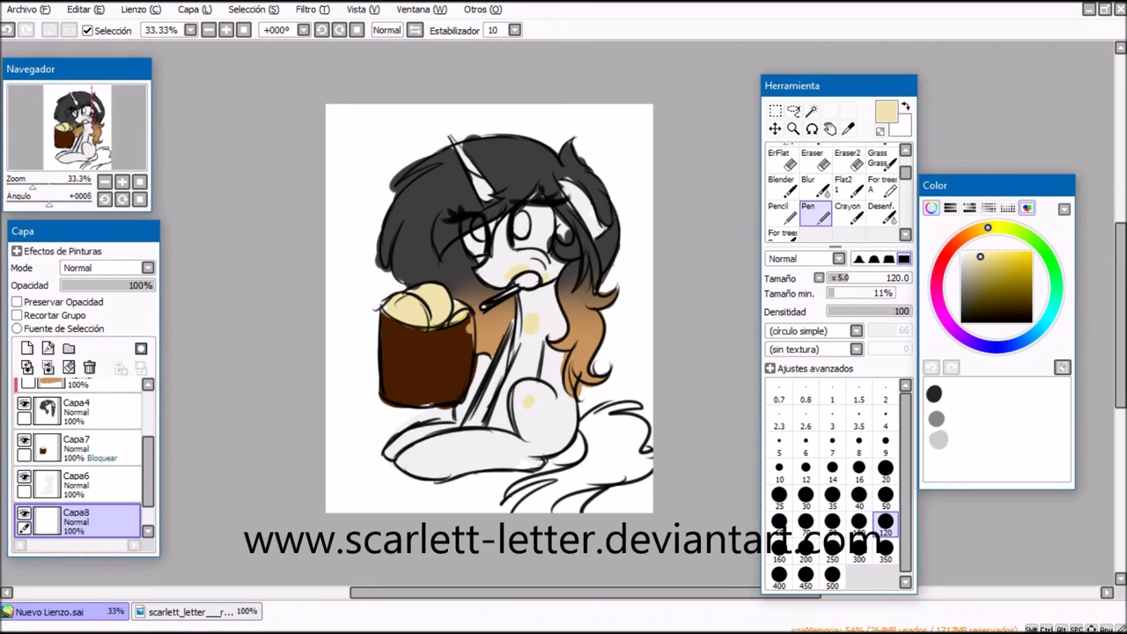
left_click(1049, 315)
left_click(1021, 342)
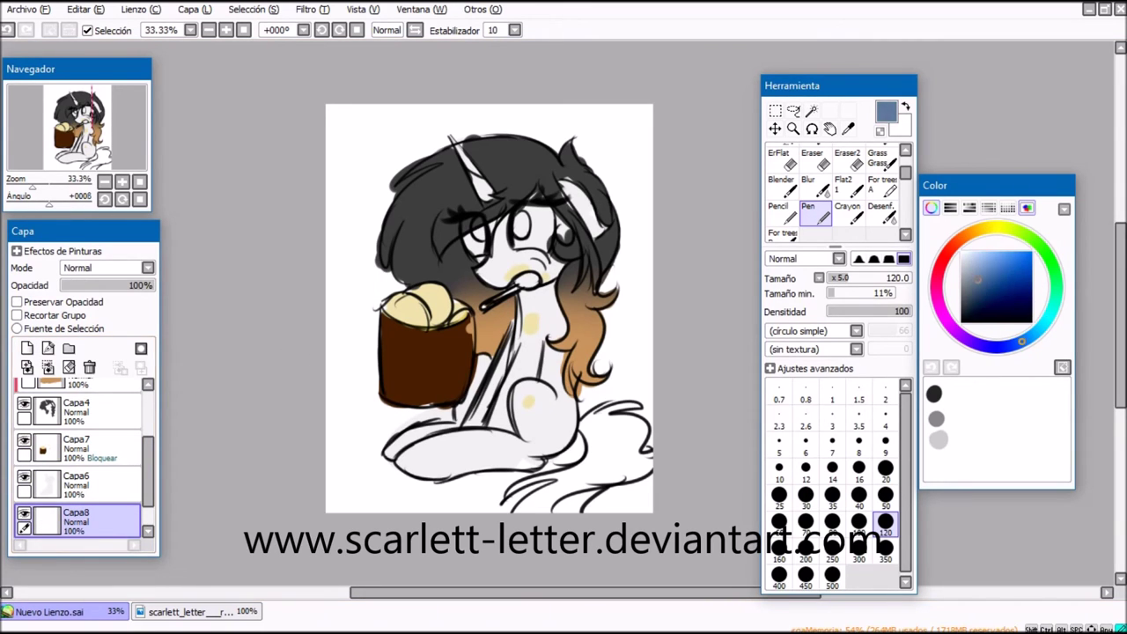
left_click(884, 494)
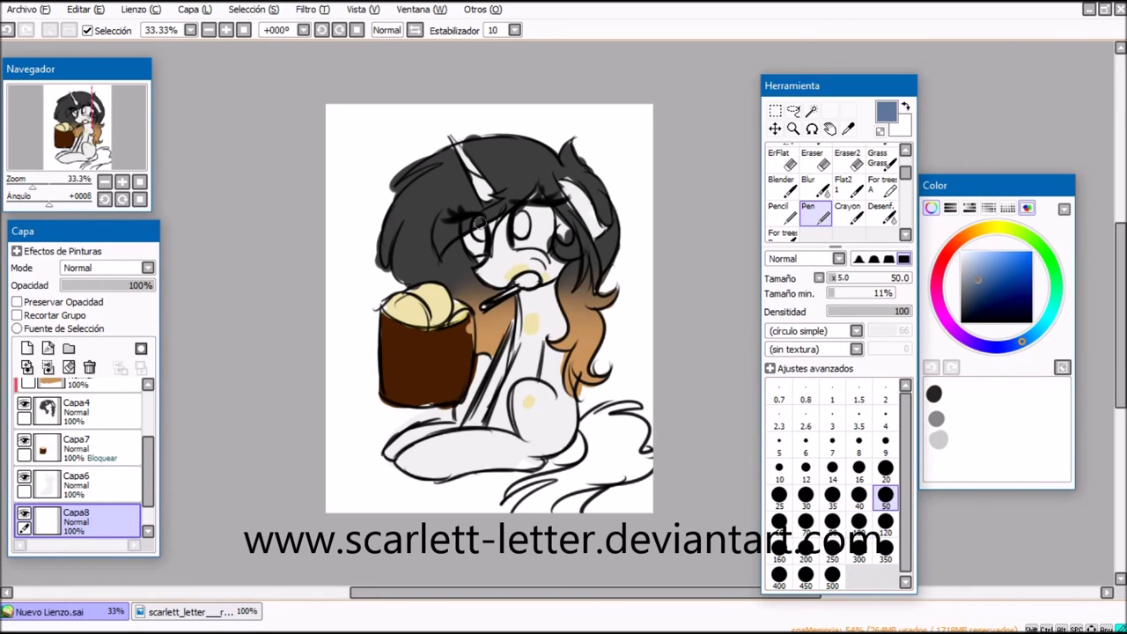
left_click_drag(79, 520, 79, 475)
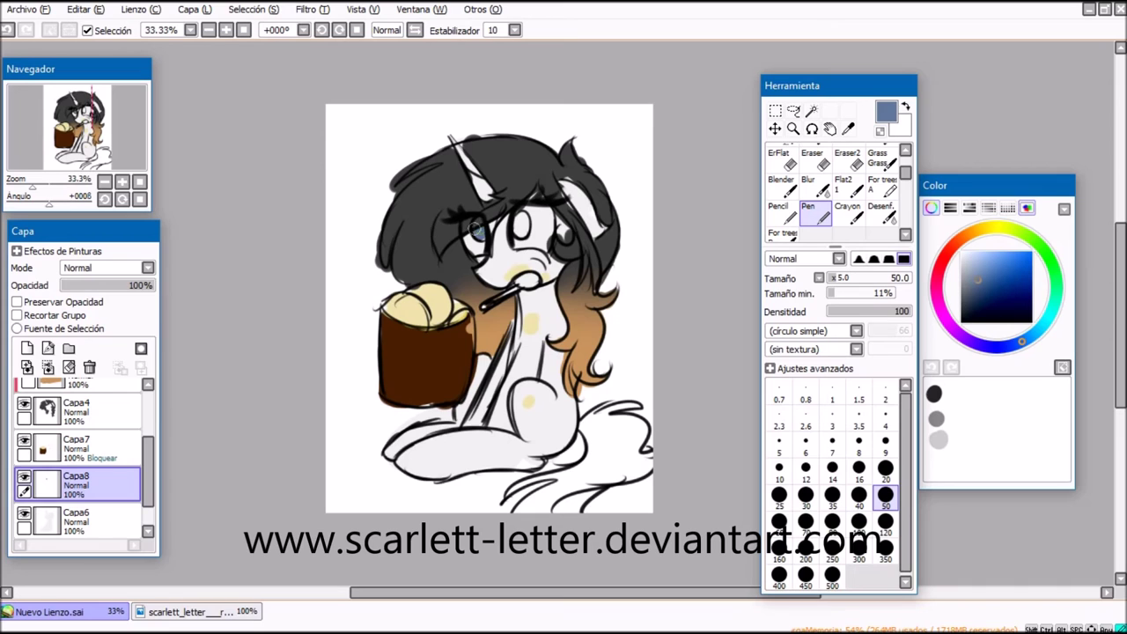
- Sample the brighter blue from the reference sheet's eye and fill both irises of the drawing with it
left_click(198, 611)
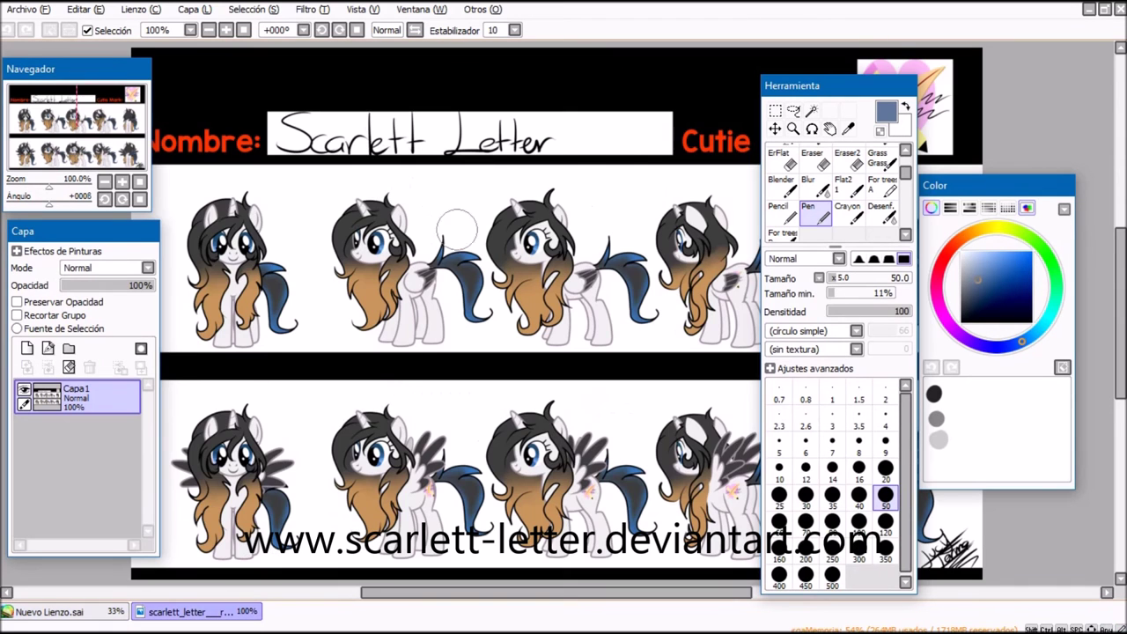
left_click(122, 182)
left_click(122, 181)
left_click(122, 182)
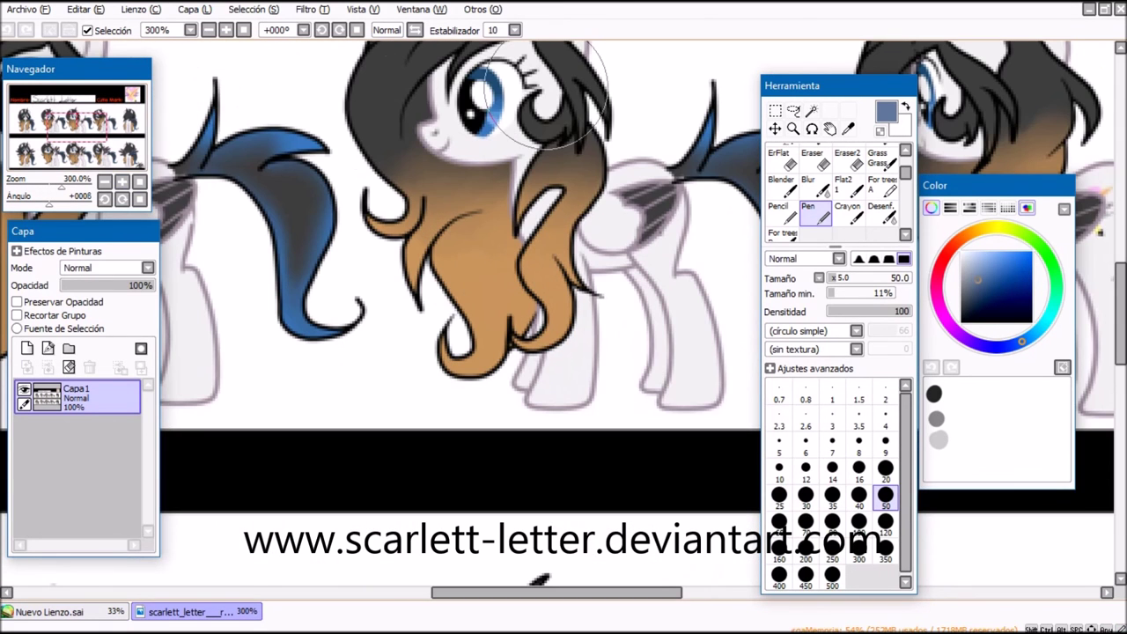
left_click(49, 611)
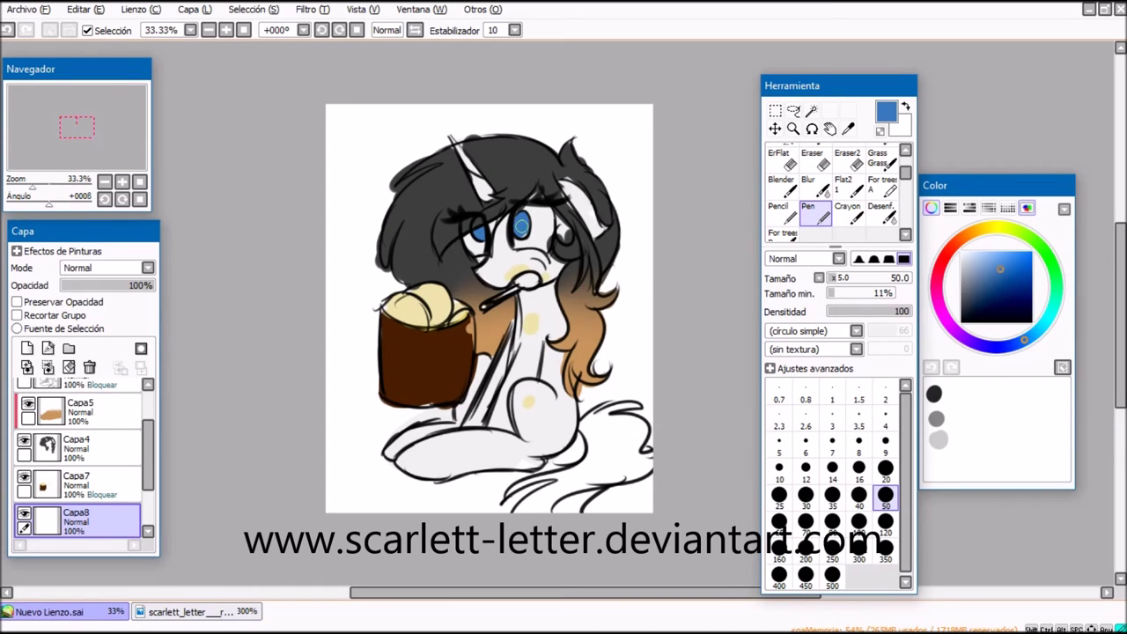
- Add a layer beneath the body layer and sample the dark gray tail color from the reference sheet
left_click_drag(148, 466, 97, 411)
left_click(27, 347)
left_click(196, 610)
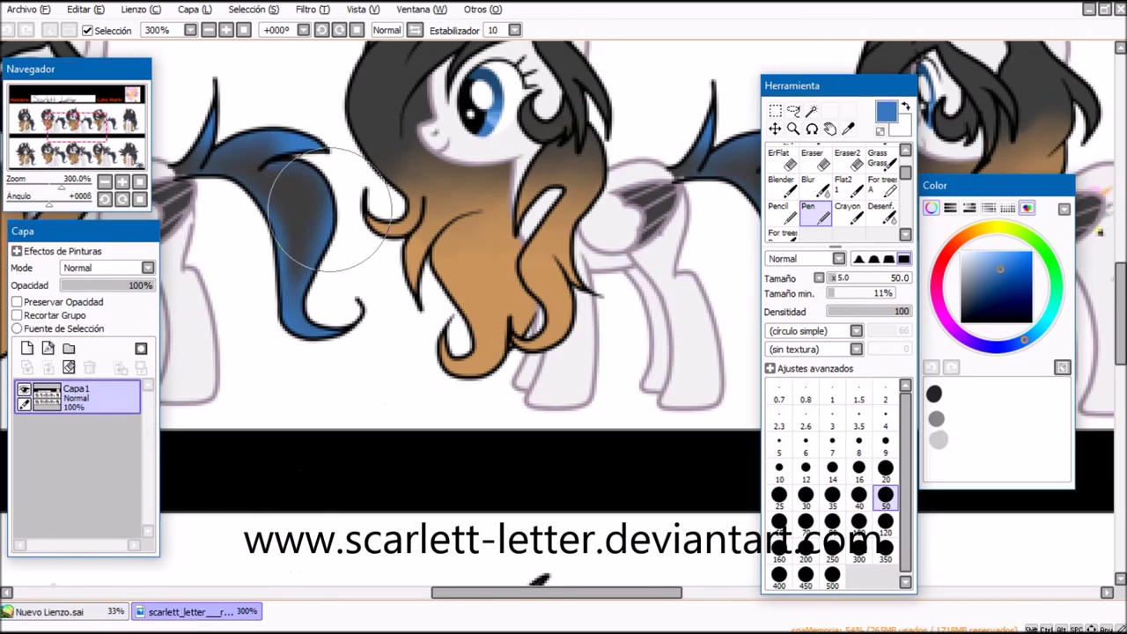
right_click(384, 101)
left_click(62, 611)
- Fill the whole tail dark gray with the Pen brush at size 120
mouse_move(596, 462)
left_mouse_down()
mouse_move(601, 452)
mouse_move(528, 515)
mouse_move(588, 493)
left_mouse_up()
key("ctrl+z")
left_click(832, 577)
key("ctrl+z")
left_click(885, 525)
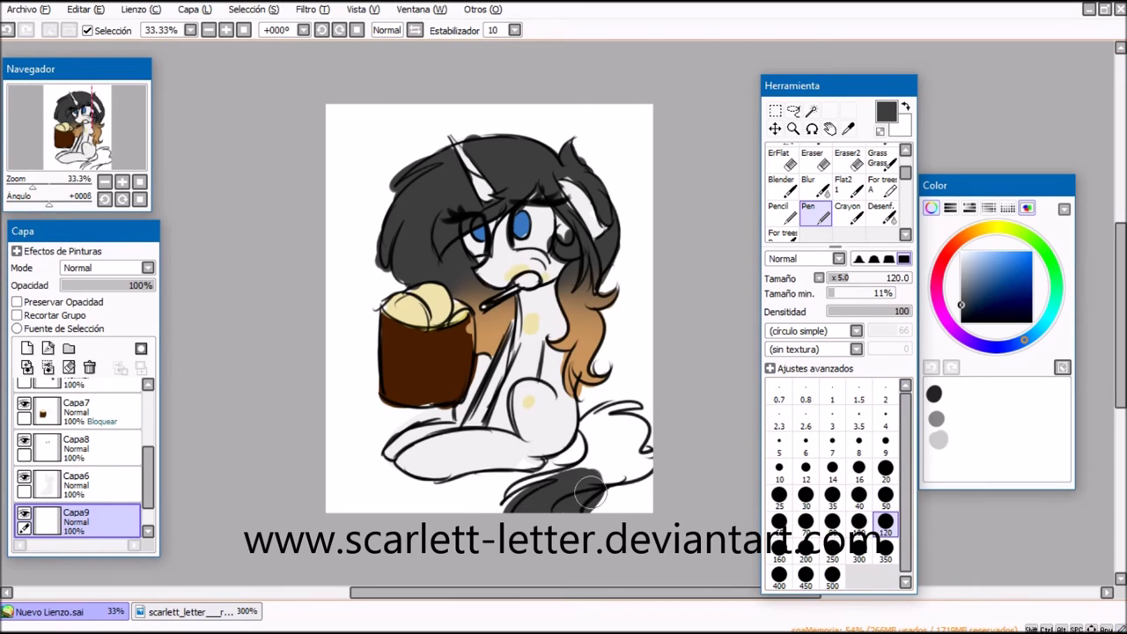
key("ctrl+z")
mouse_move(598, 439)
left_mouse_down()
mouse_move(627, 407)
mouse_move(603, 414)
mouse_move(601, 430)
mouse_move(632, 445)
mouse_move(632, 432)
mouse_move(617, 427)
mouse_move(629, 460)
mouse_move(658, 451)
mouse_move(588, 477)
mouse_move(551, 516)
mouse_move(600, 453)
mouse_move(538, 508)
mouse_move(576, 479)
mouse_move(506, 489)
left_mouse_up()
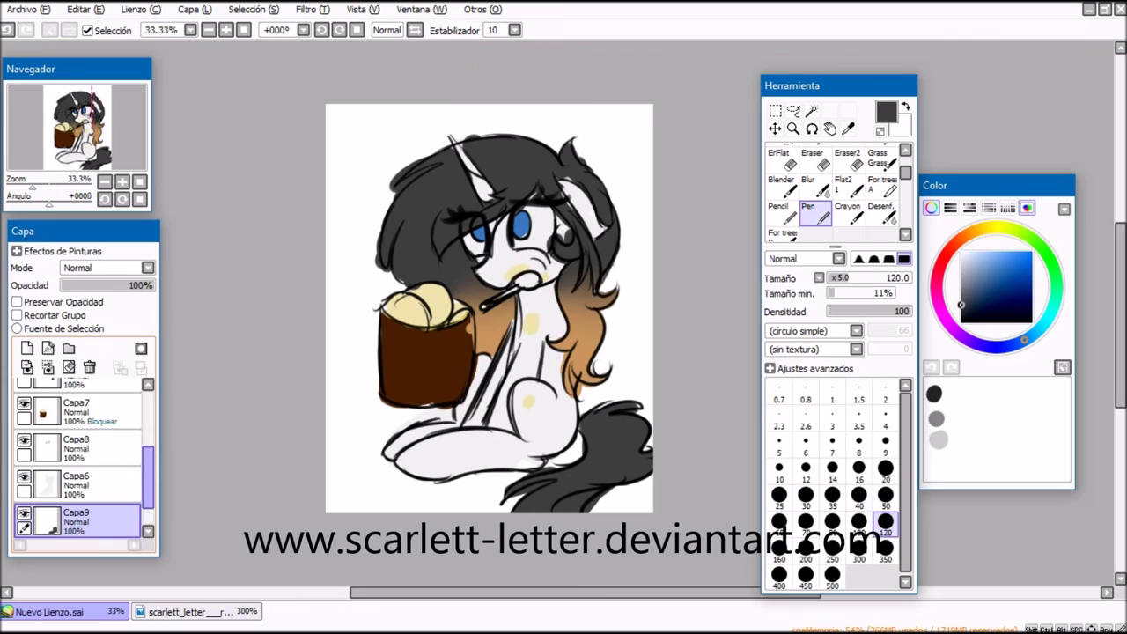
- Add a layer clipped to the gray tail layer and sample the blue tail color from the reference sheet
scroll(79, 458, "down", 1)
left_click(17, 301)
left_click(27, 348)
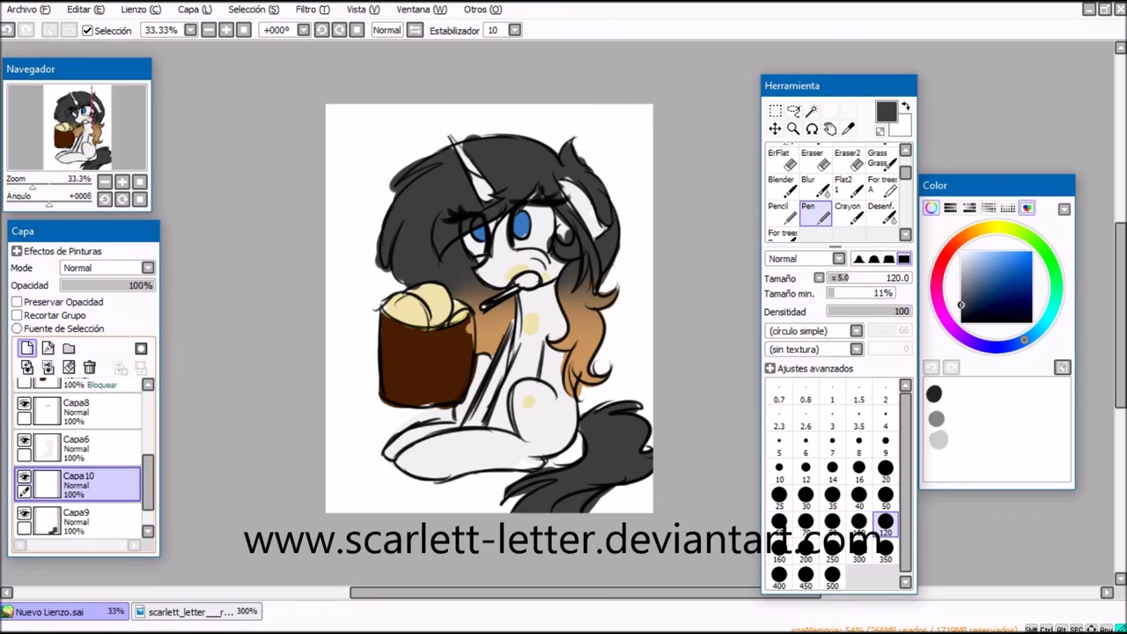
left_click(16, 315)
left_click(195, 611)
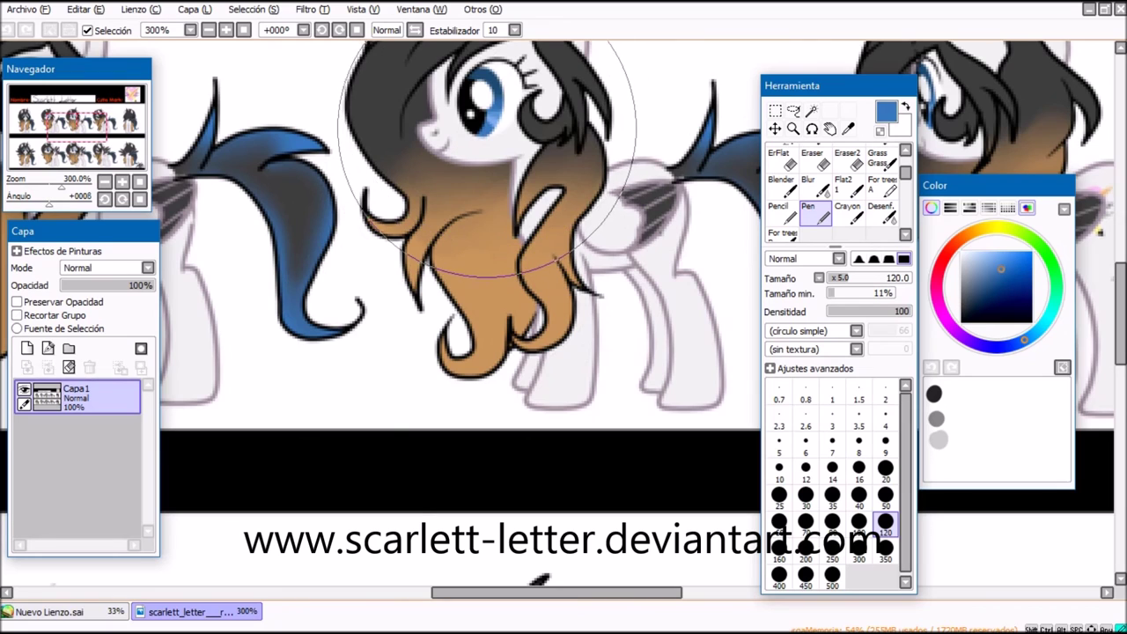
left_click(49, 611)
- Paint blue along the edges and tips of the tail with the size 50 brush
left_click(885, 494)
left_click_drag(577, 425, 645, 403)
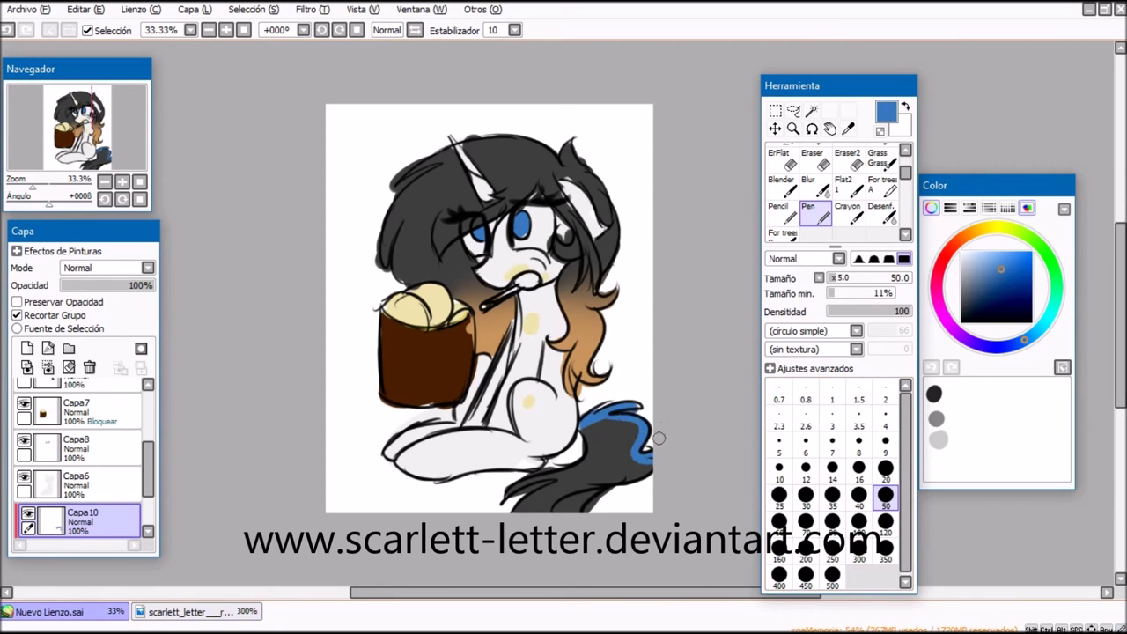
left_click_drag(581, 488, 651, 469)
key("ctrl+z")
left_click_drag(563, 497, 612, 484)
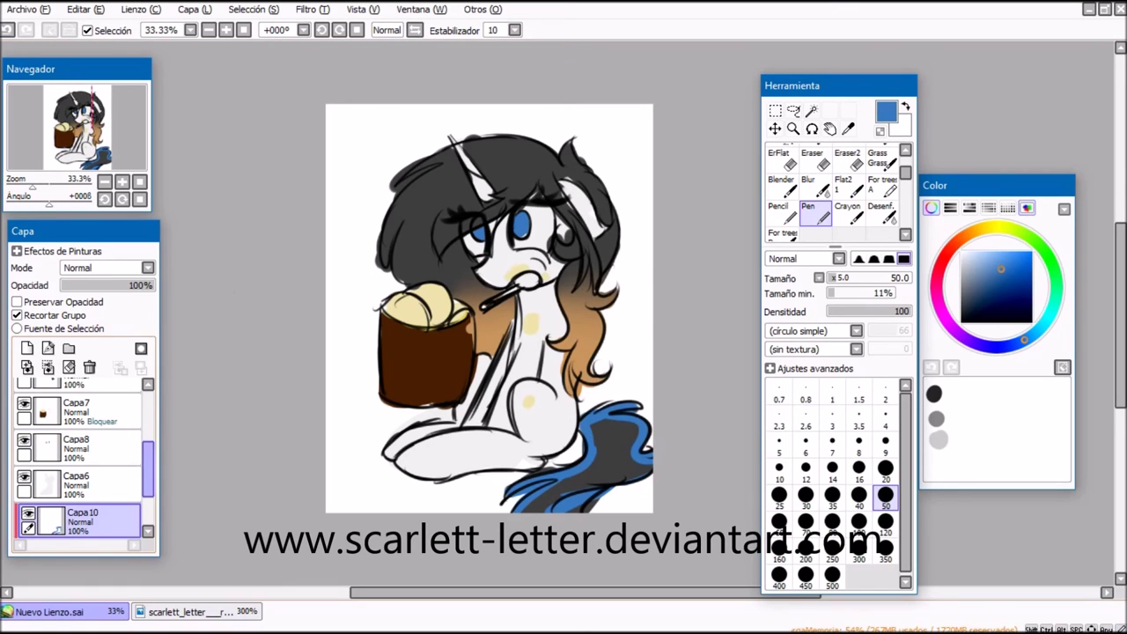
- Add a layer for the pupils clipped to the blue eye layer Capa8
scroll(80, 458, "down", 2)
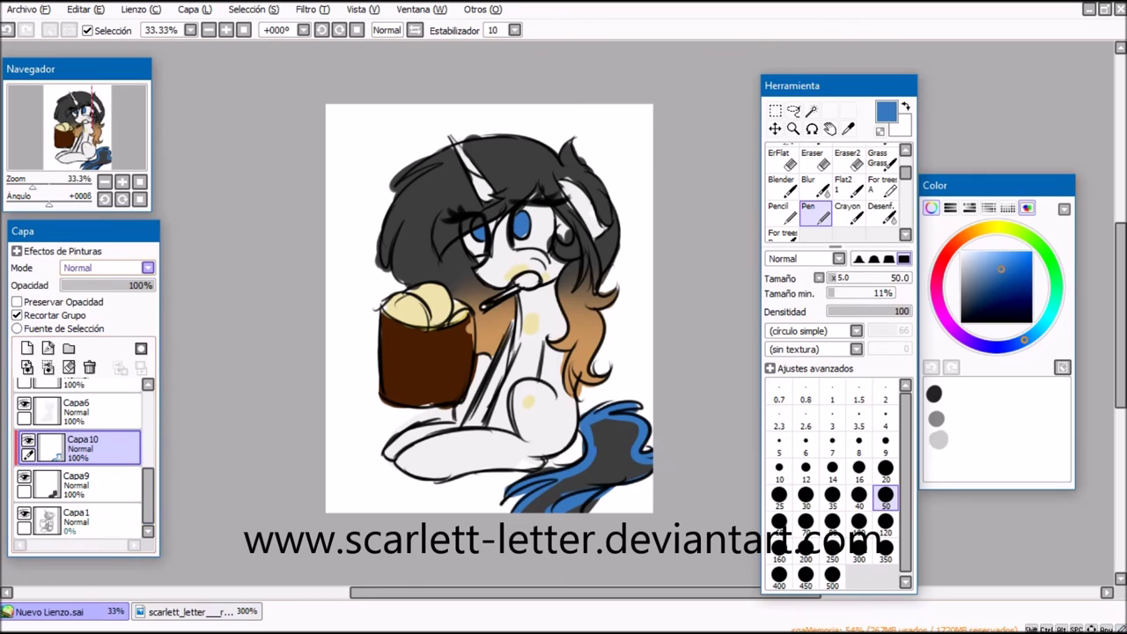
left_click(121, 181)
left_click(121, 181)
left_click(121, 182)
left_click(122, 181)
left_click_drag(92, 128, 82, 114)
mouse_move(148, 495)
left_mouse_down()
mouse_move(148, 449)
mouse_move(147, 479)
left_mouse_up()
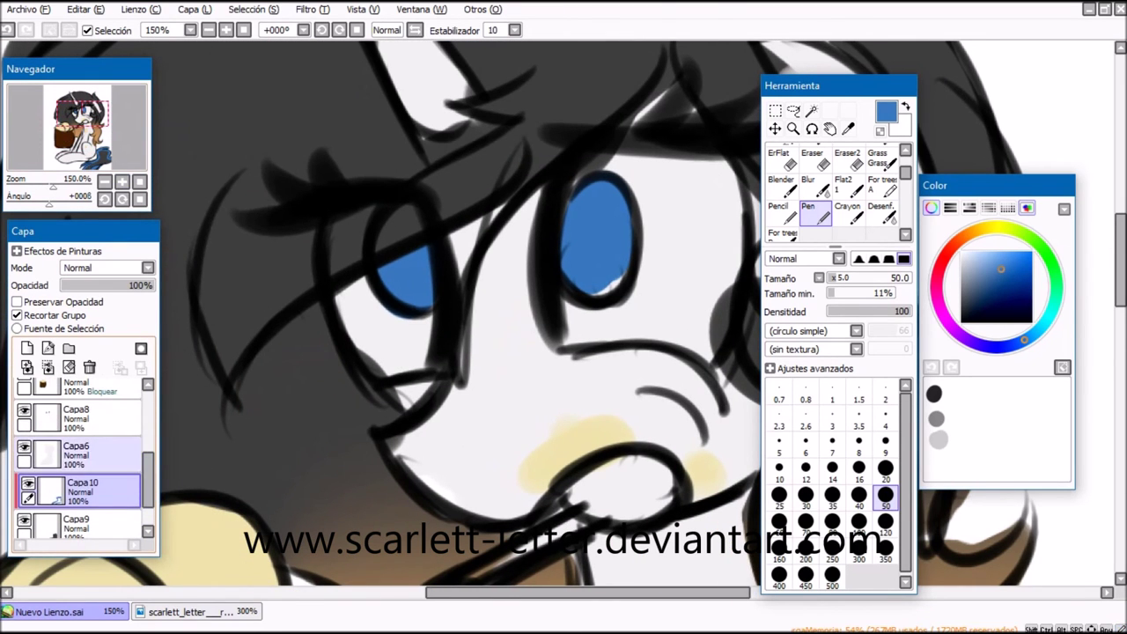
left_click(97, 418)
left_click(27, 348)
left_click(39, 315)
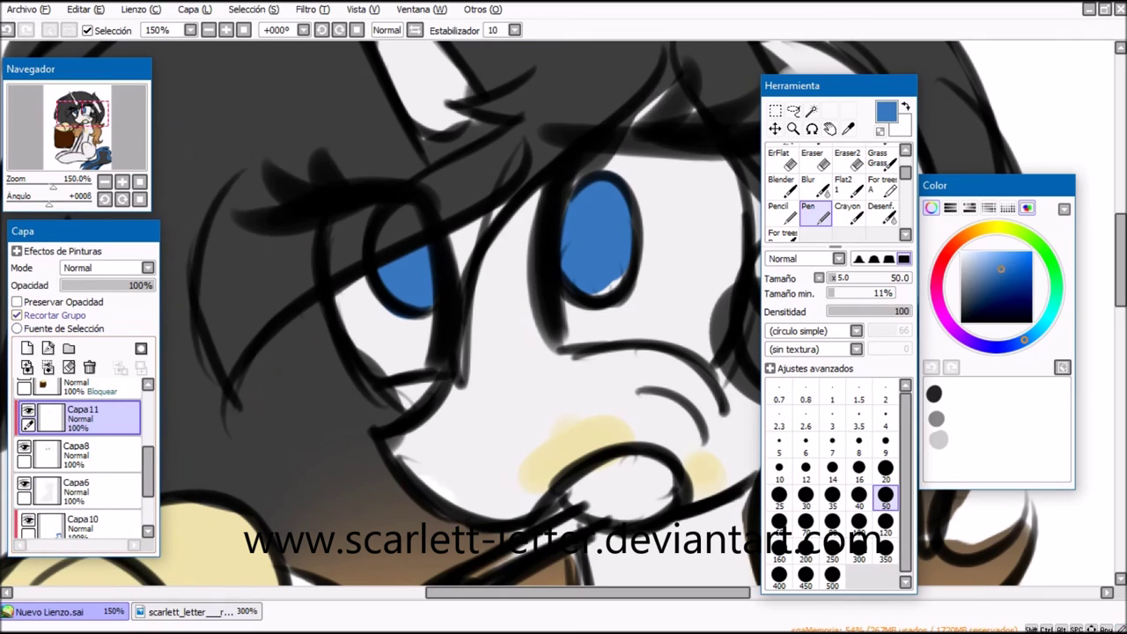
- Paint black pupils on the inner side of both blue irises with the size 50 brush
left_click(960, 321)
left_click(602, 234)
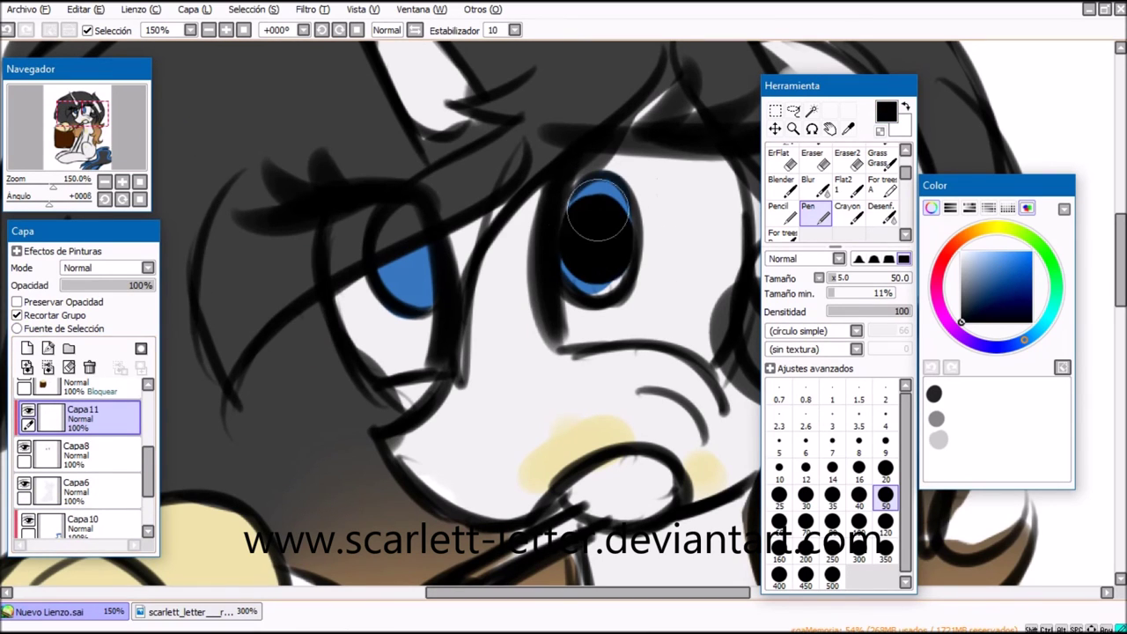
key("ctrl+z")
left_click_drag(572, 214, 533, 244)
left_click_drag(418, 215, 422, 238)
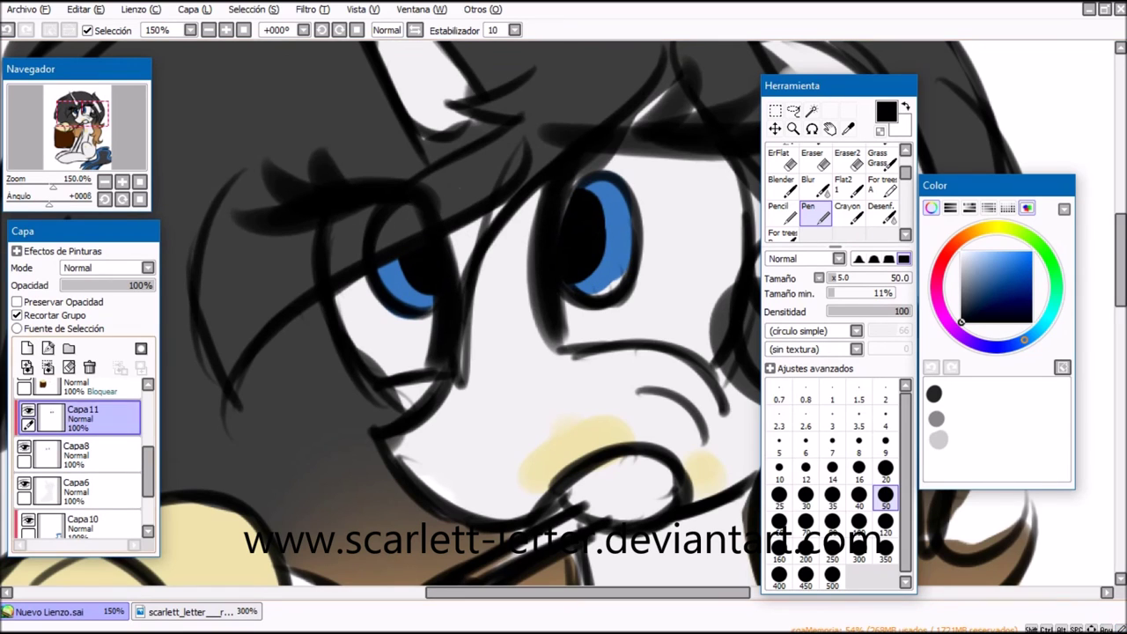
- Add a clipped layer above the pupils and paint white highlights in both eyes with size 50 and 20 brushes
left_click(27, 348)
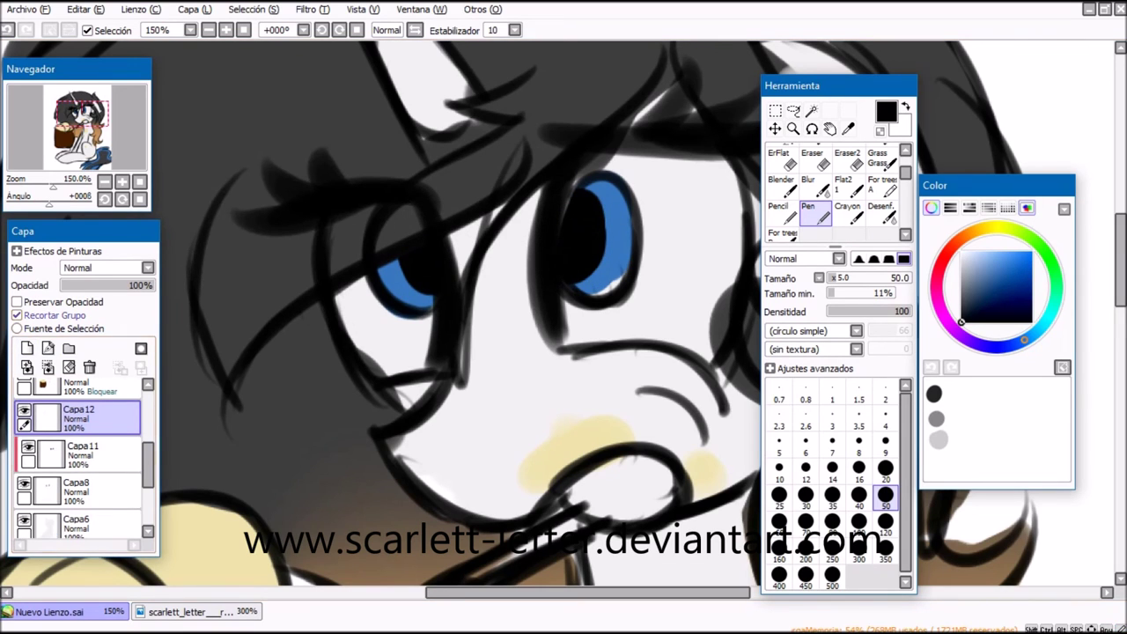
key("x")
left_click(607, 197)
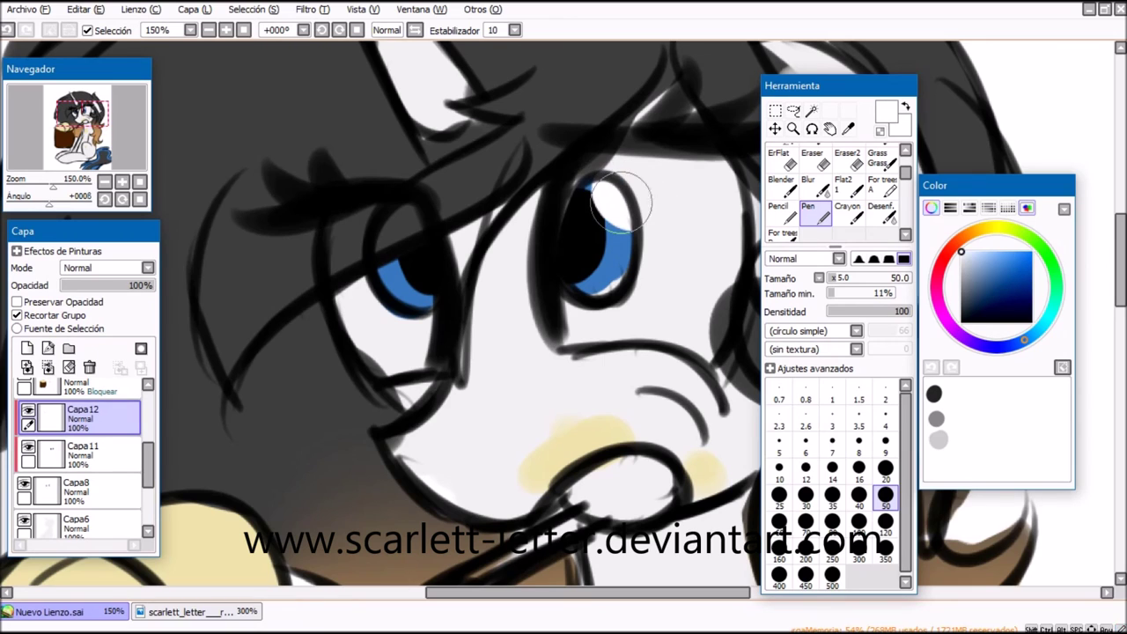
left_click(884, 468)
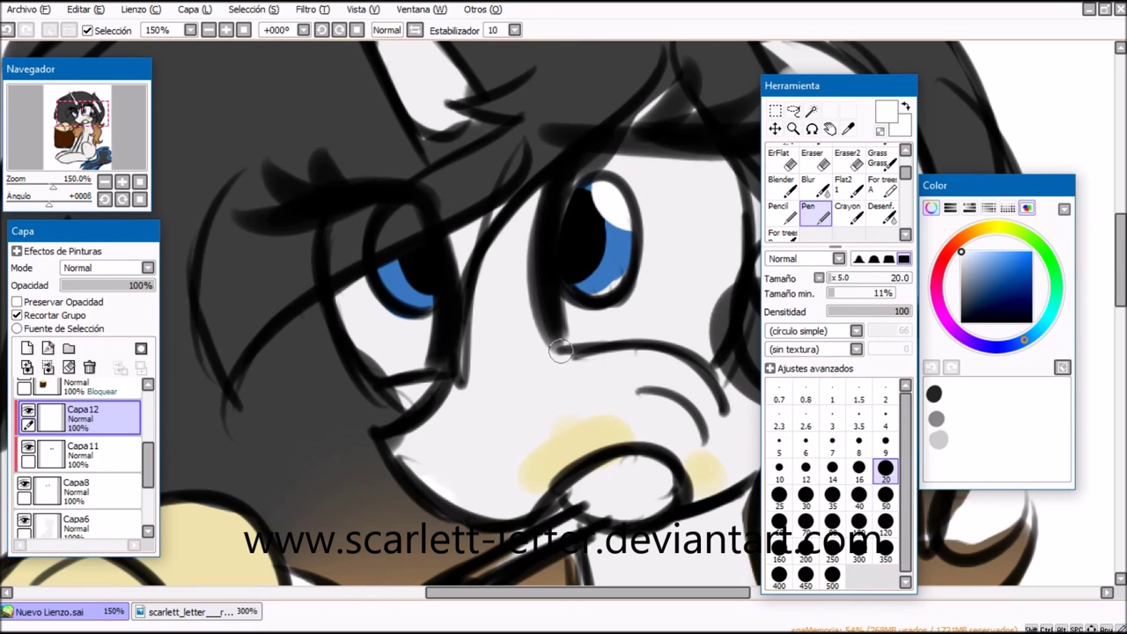
left_click_drag(572, 276, 615, 271)
left_click_drag(410, 286, 431, 280)
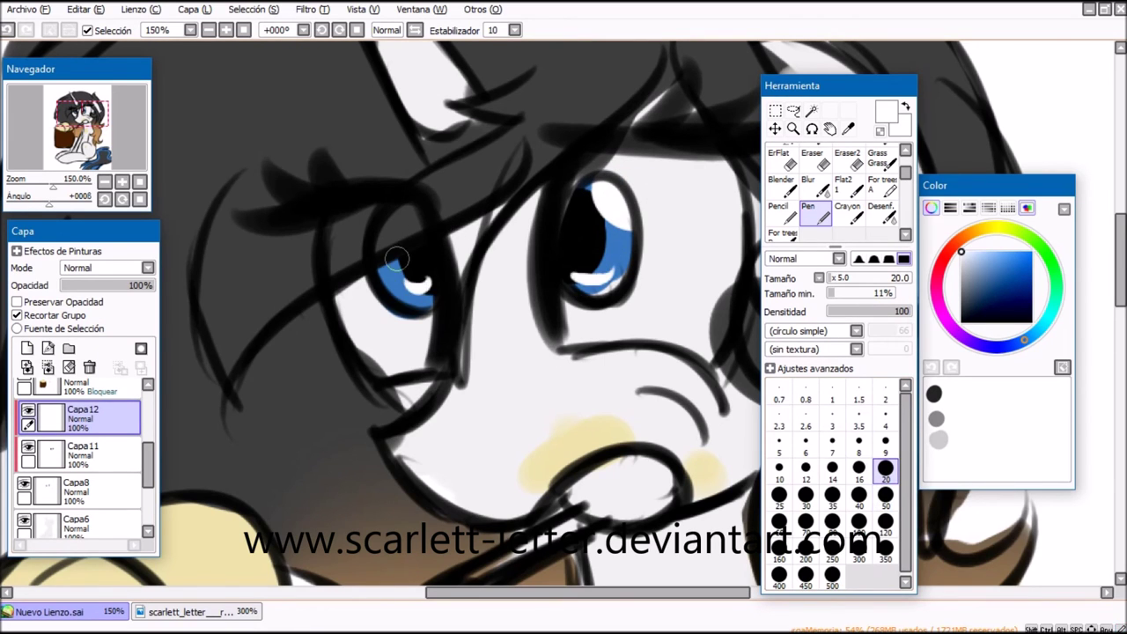
- Add a layer above the bottom sketch layer Capa1 and start hand-lettering "Tengo un Problema" in black beside the pony
left_click(139, 181)
left_click_drag(148, 475, 148, 500)
left_click(27, 348)
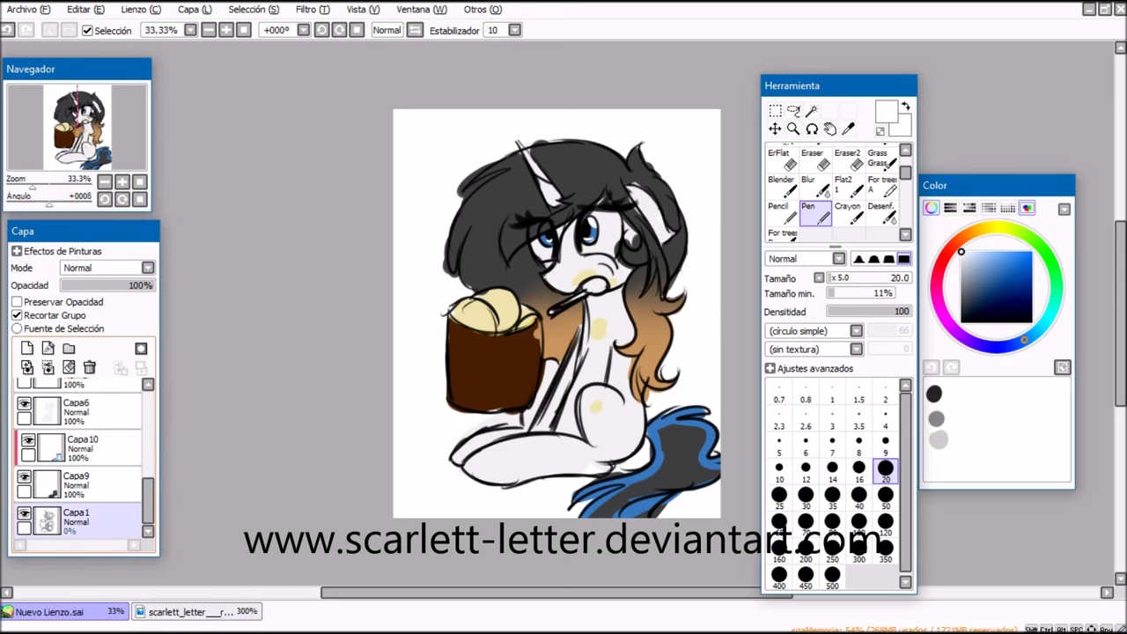
right_click(497, 240)
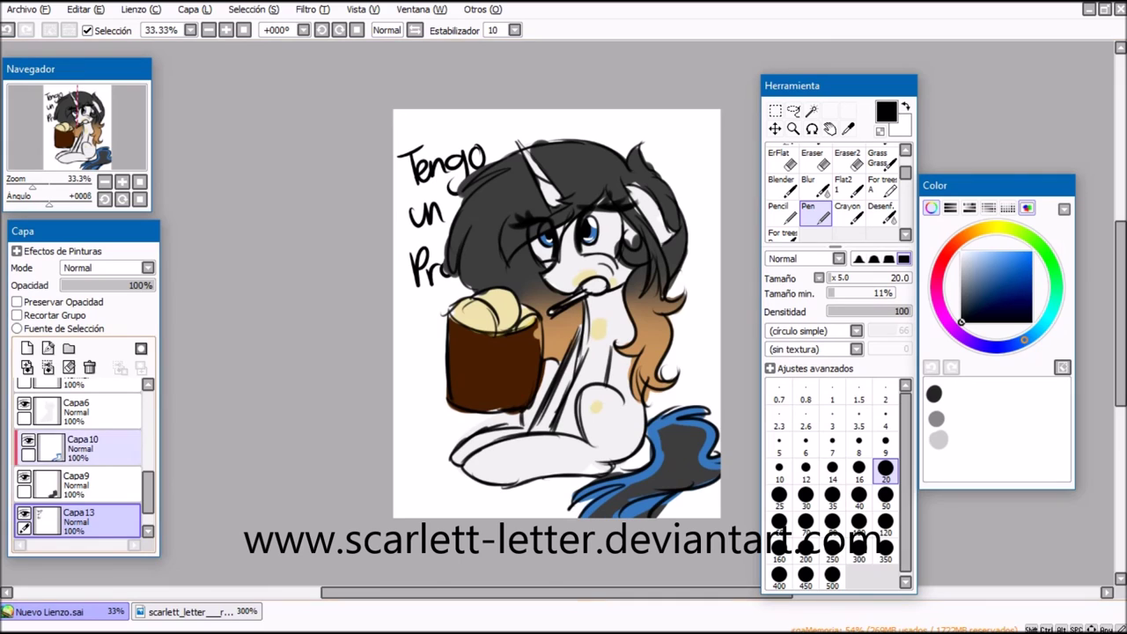
- Bring the lettering layer Capa13 to the top of the layer stack and reposition the text over the pony's body
left_click_drag(88, 520, 89, 398)
scroll(77, 458, "up", 3)
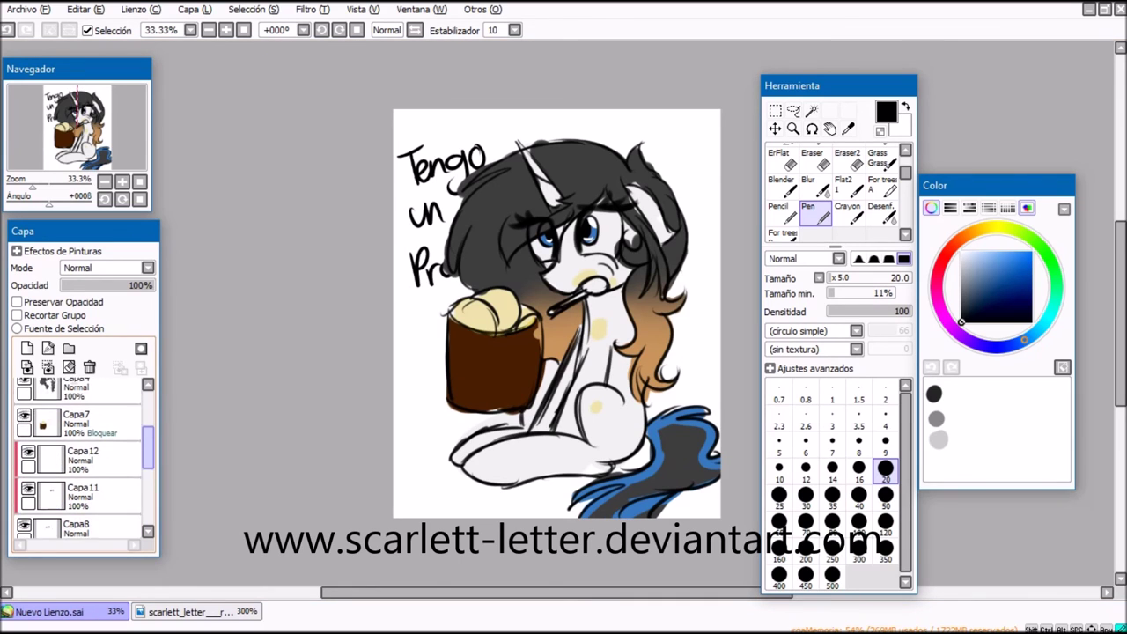
left_click_drag(88, 505, 88, 388)
left_click_drag(88, 444, 88, 410)
scroll(88, 445, "up", 3)
left_click_drag(88, 516, 88, 393)
scroll(88, 414, "up", 1)
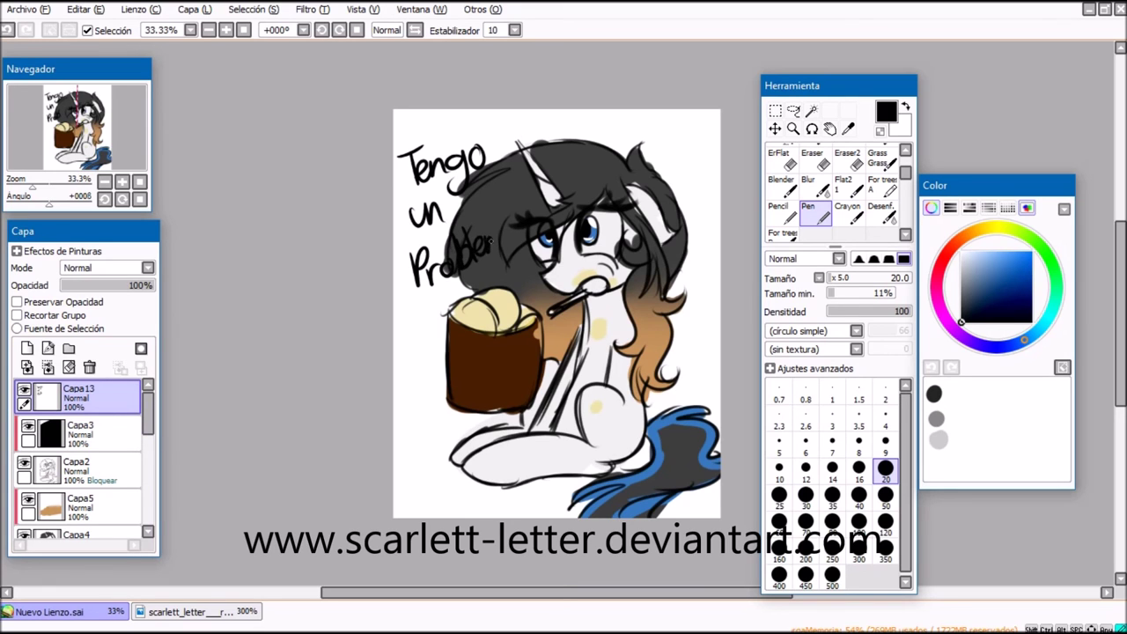
left_click_drag(467, 212, 606, 393)
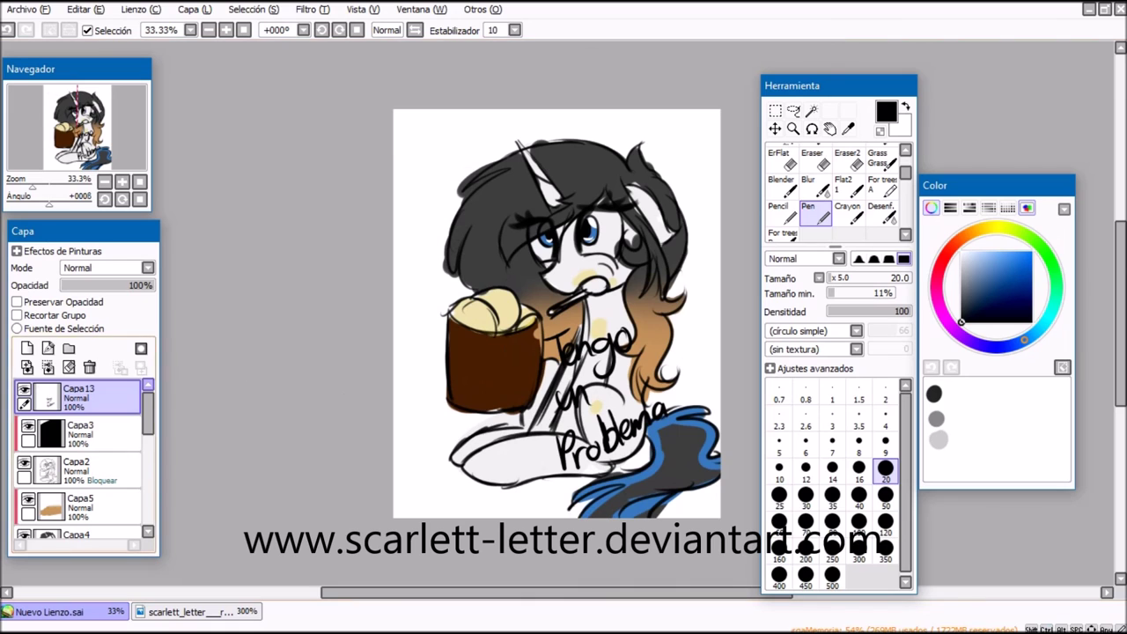
- Add a layer above the hair color layers, clip it to them and set its blending mode to Multiplicar
left_click_drag(147, 414, 148, 436)
left_click(88, 460)
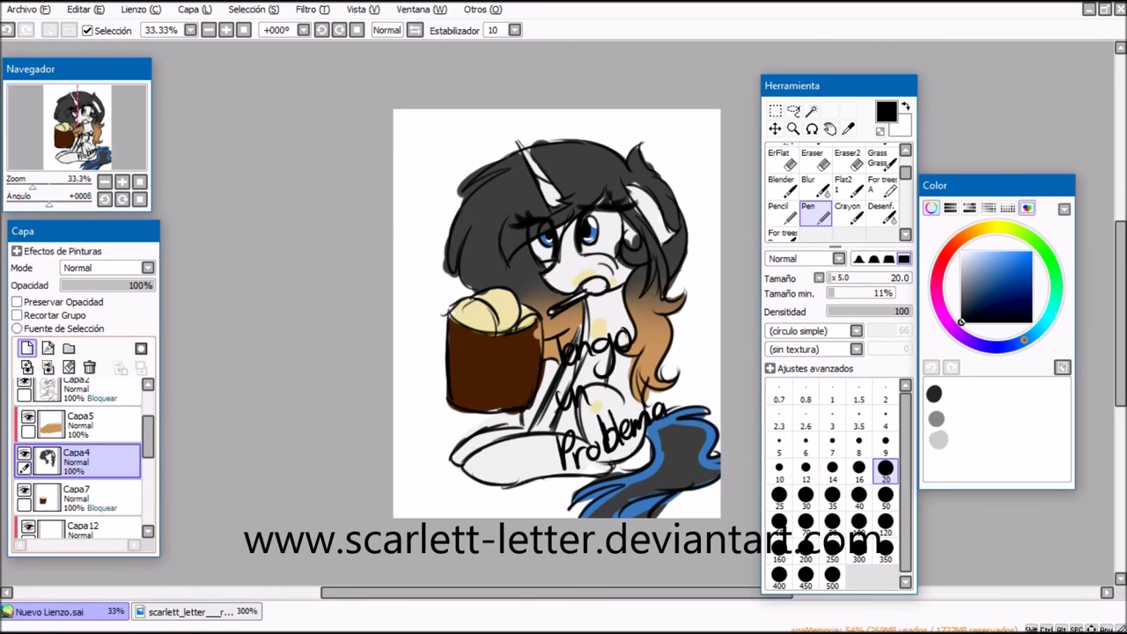
left_click(28, 348)
left_click_drag(80, 459, 80, 422)
left_click(17, 314)
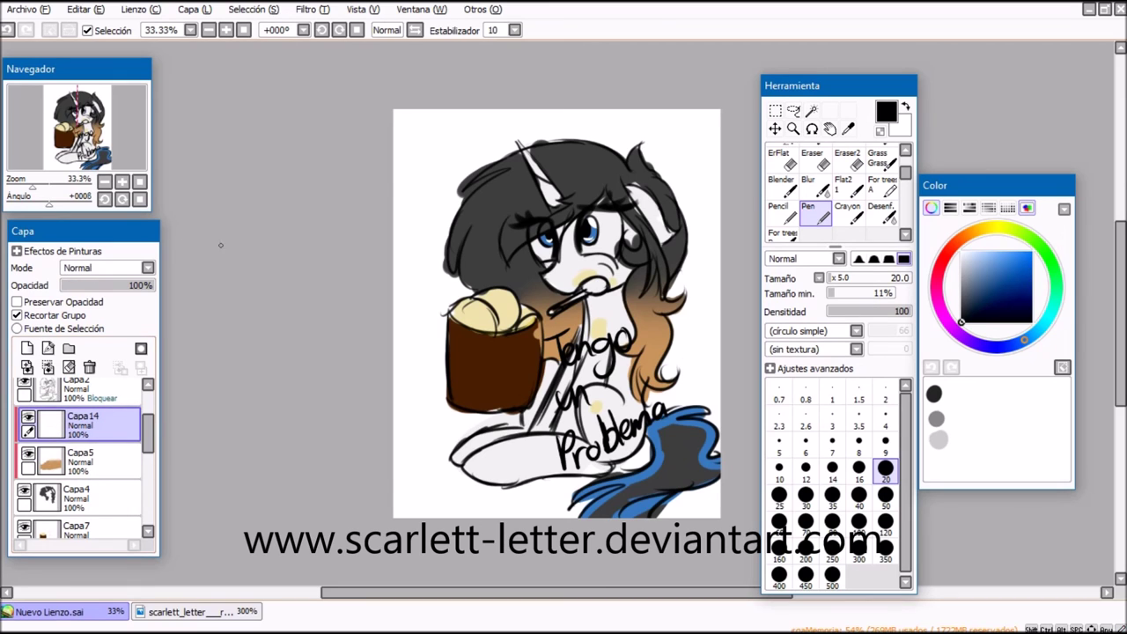
left_click(147, 268)
left_click(97, 295)
- Shade the black and orange hair with the gray AirBrush at size 120
scroll(880, 185, "up", 2)
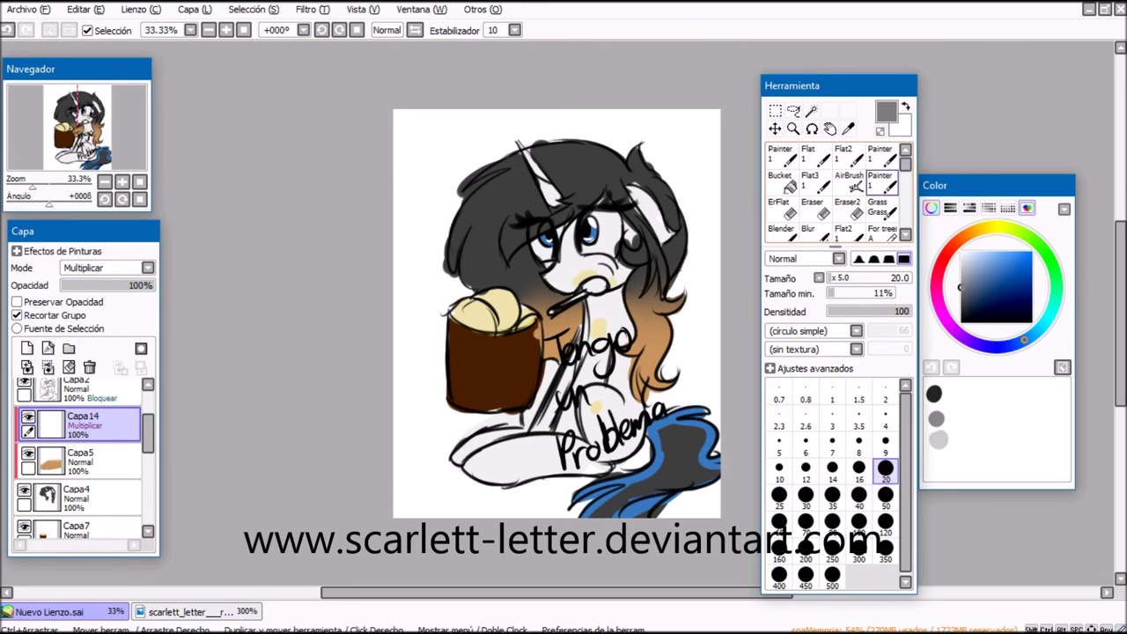
left_click(848, 182)
mouse_move(510, 171)
left_mouse_down()
mouse_move(465, 238)
mouse_move(486, 299)
left_mouse_up()
mouse_move(557, 223)
left_mouse_down()
mouse_move(579, 209)
mouse_move(576, 335)
mouse_move(540, 398)
left_mouse_up()
left_click_drag(619, 332, 616, 375)
left_click_drag(633, 285, 647, 398)
left_click_drag(637, 231, 651, 262)
mouse_move(649, 159)
left_mouse_down()
mouse_move(668, 201)
mouse_move(659, 178)
mouse_move(674, 189)
mouse_move(670, 288)
mouse_move(651, 345)
mouse_move(662, 327)
mouse_move(656, 392)
left_mouse_up()
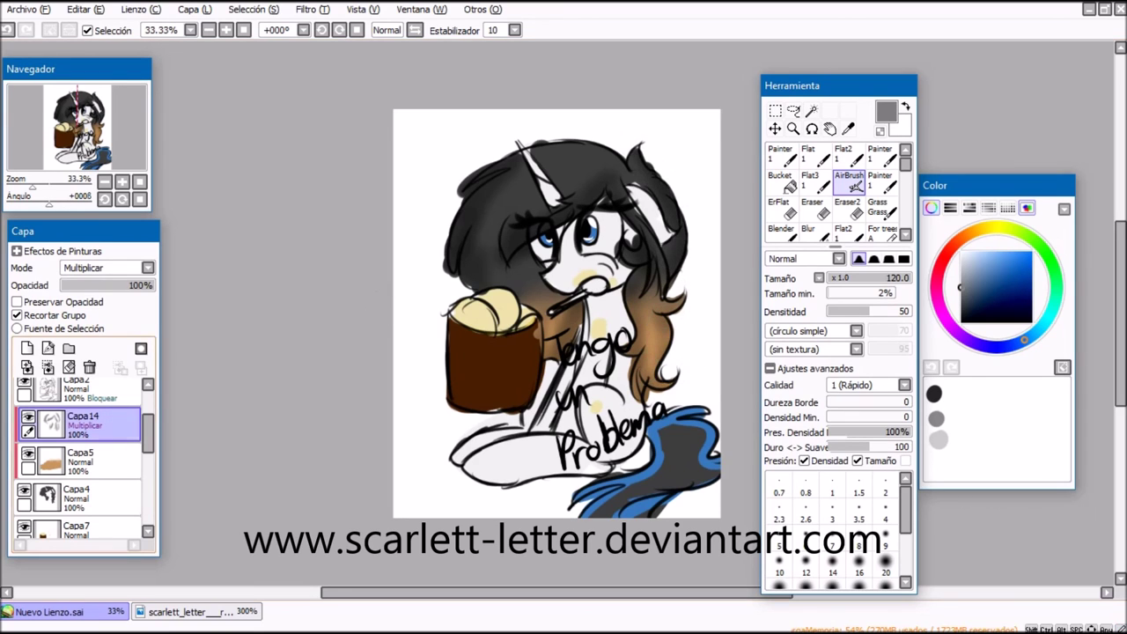
- Add a Multiplicar layer clipped to the container layer Capa7 and airbrush gray shading over the container and its contents
left_click_drag(148, 431, 148, 457)
left_click(79, 437)
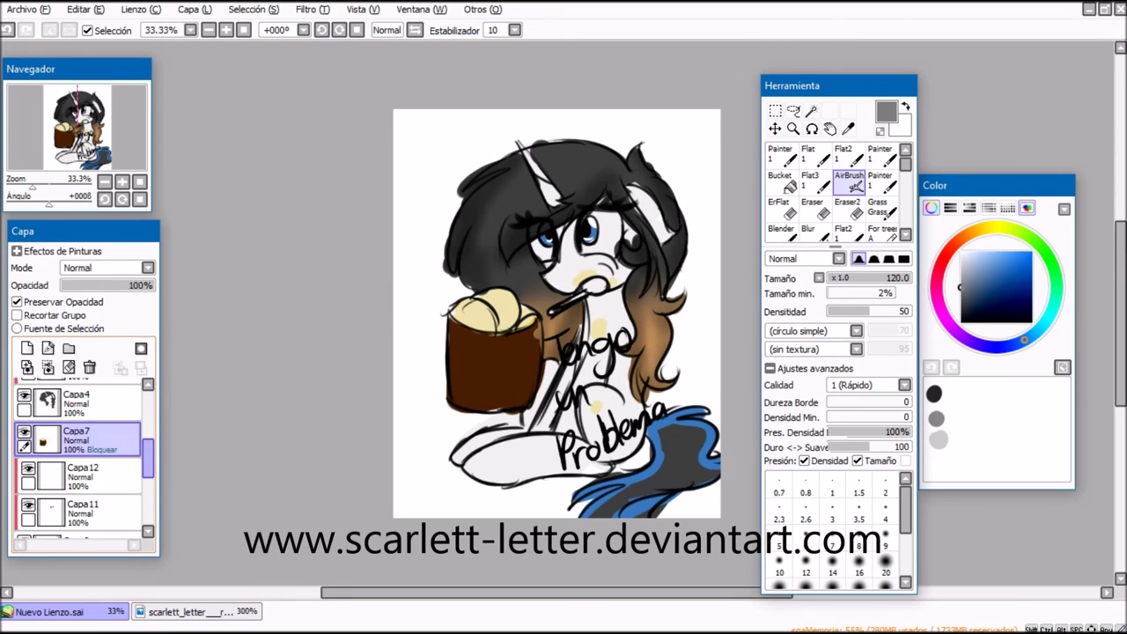
left_click(28, 347)
left_click(17, 315)
left_click(106, 268)
left_click(88, 294)
mouse_move(494, 295)
left_mouse_down()
mouse_move(453, 302)
mouse_move(486, 307)
mouse_move(497, 334)
mouse_move(456, 323)
mouse_move(465, 385)
mouse_move(449, 391)
mouse_move(524, 395)
mouse_move(439, 397)
mouse_move(489, 400)
mouse_move(526, 292)
mouse_move(460, 392)
left_mouse_up()
- Identify the white body layer Capa6 by toggling layer visibility, and add a new layer clipped to it
left_click_drag(147, 459, 147, 501)
left_click(24, 456)
left_click(25, 455)
left_click(25, 420)
left_click(25, 420)
left_click(88, 428)
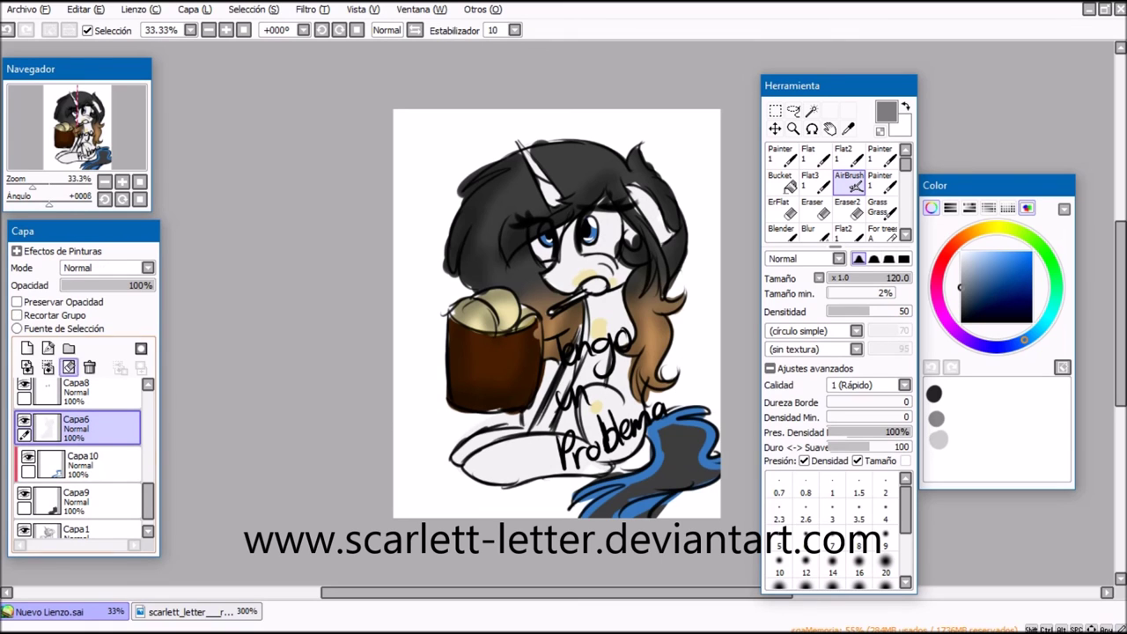
left_click(26, 348)
left_click(40, 315)
left_click(105, 268)
key("Escape")
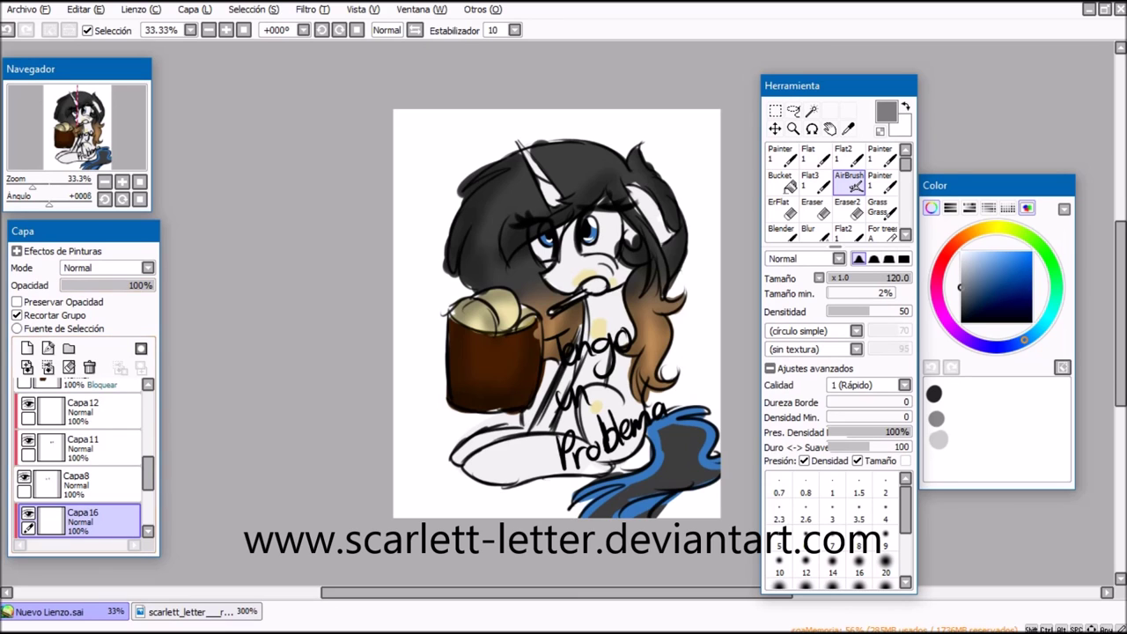
- Add a new layer above the lettering layer Capa13 and set the drawing color to black
left_click_drag(148, 472, 148, 405)
left_click(88, 396)
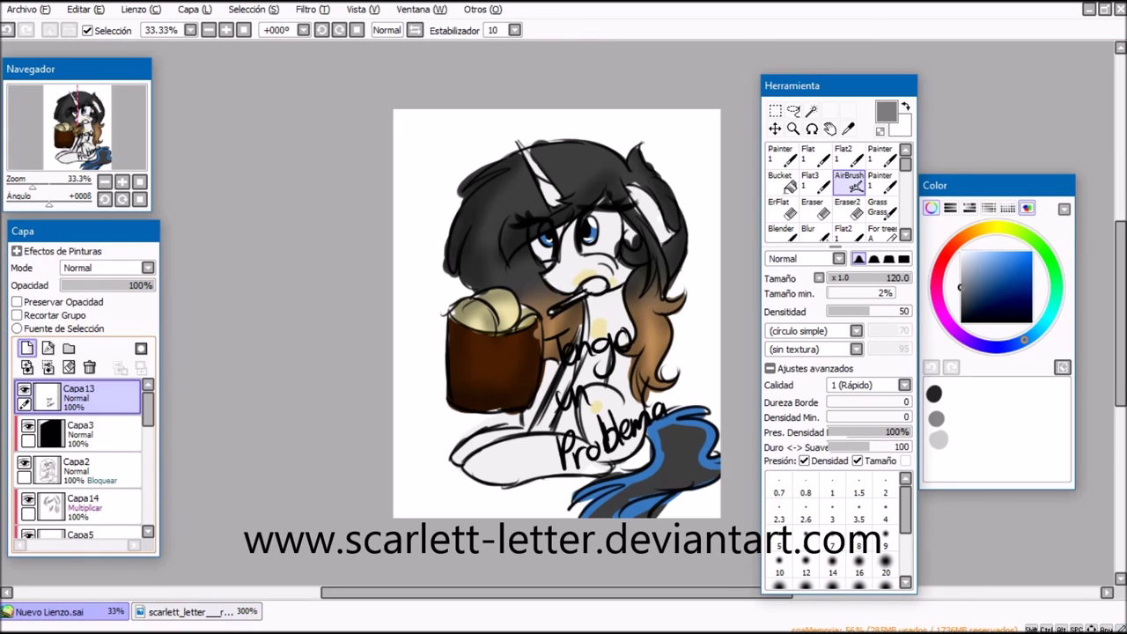
left_click(27, 348)
left_click_drag(556, 313, 506, 269)
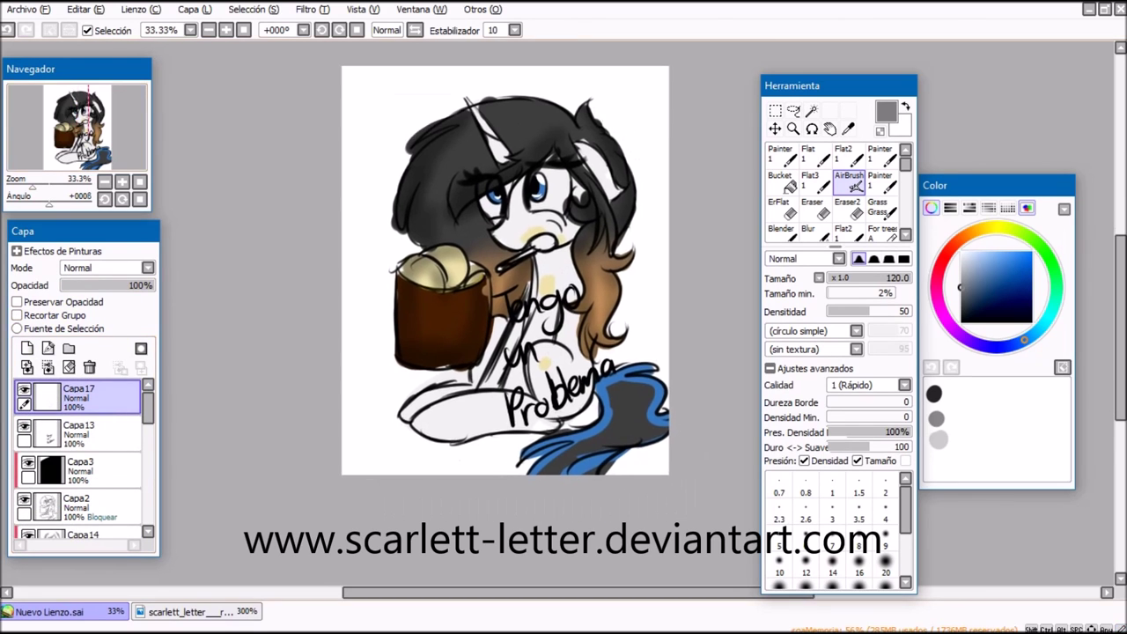
left_click(122, 181)
left_click_drag(985, 283, 961, 323)
key("n")
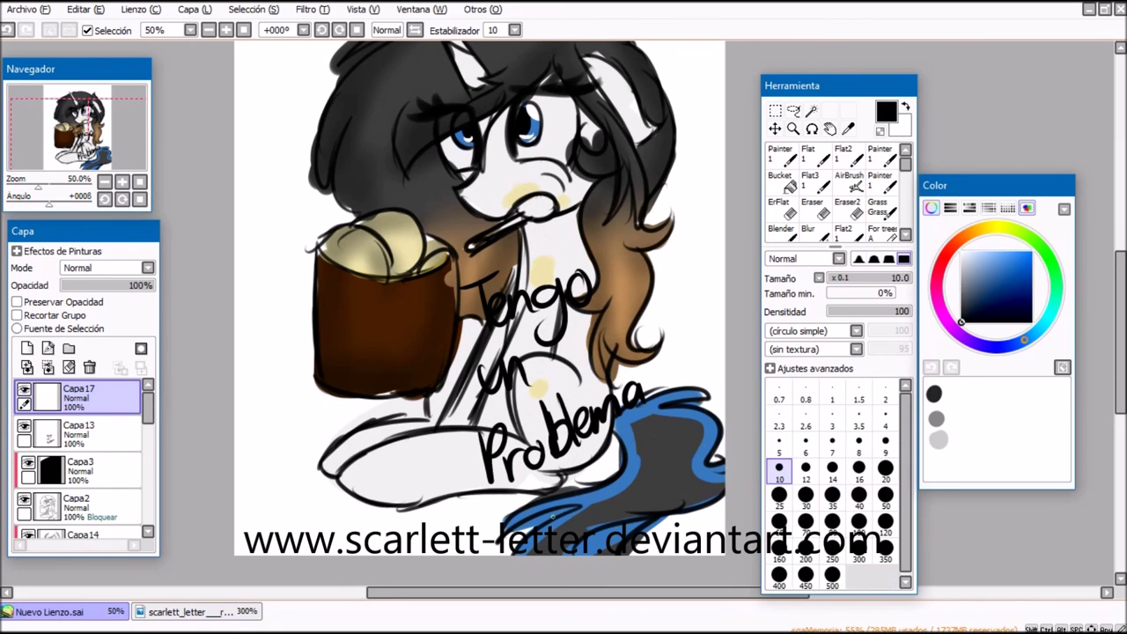
left_click_drag(555, 528, 702, 463)
key("ctrl+z")
left_click_drag(554, 538, 704, 467)
key("ctrl+z")
- Sign the artist's name over the tail in black with the size 9 brush and add diagonal hatch lines around it
key("b")
left_click(885, 444)
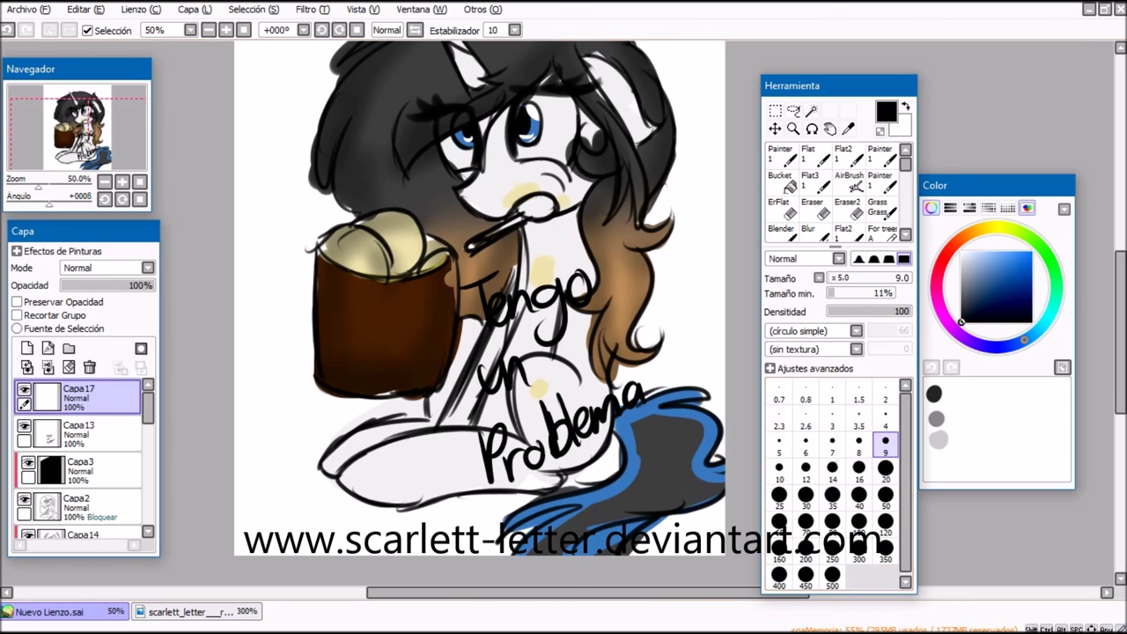
left_click_drag(528, 495, 704, 459)
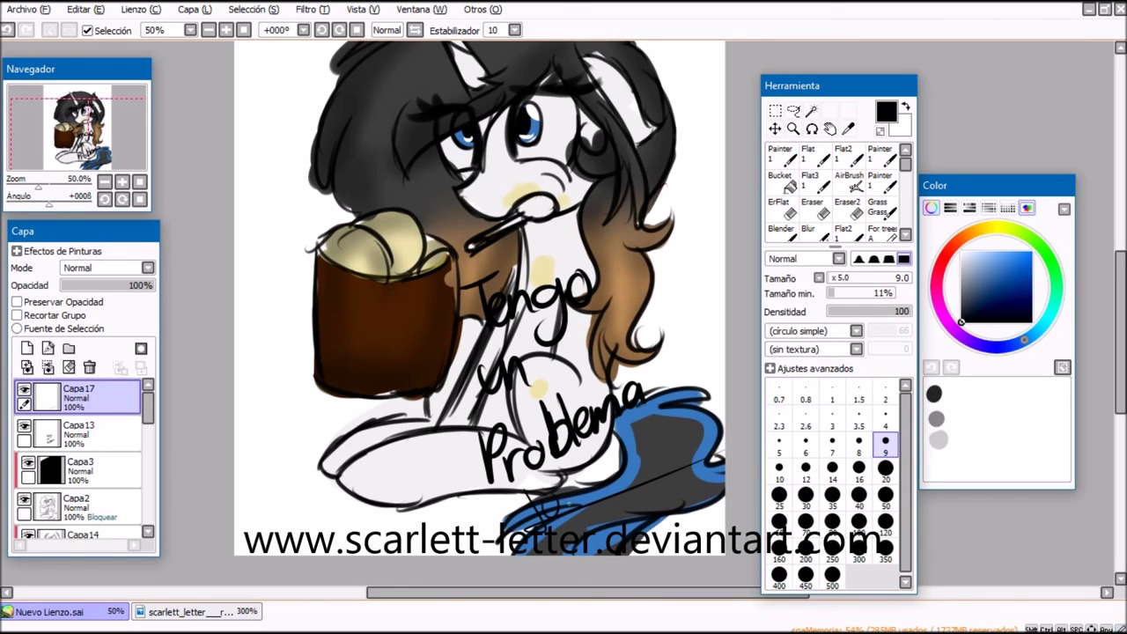
left_click_drag(595, 468, 607, 511)
left_click_drag(540, 537, 725, 466)
left_click_drag(588, 542, 725, 482)
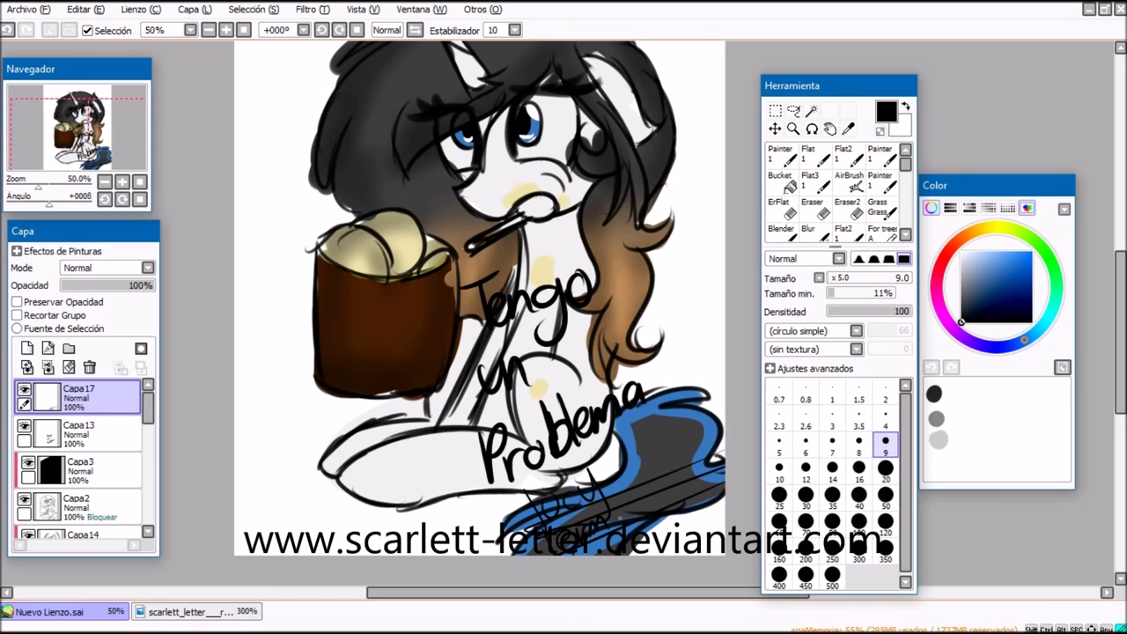
left_click_drag(687, 506, 713, 493)
left_click_drag(581, 553, 718, 503)
left_click_drag(638, 555, 709, 519)
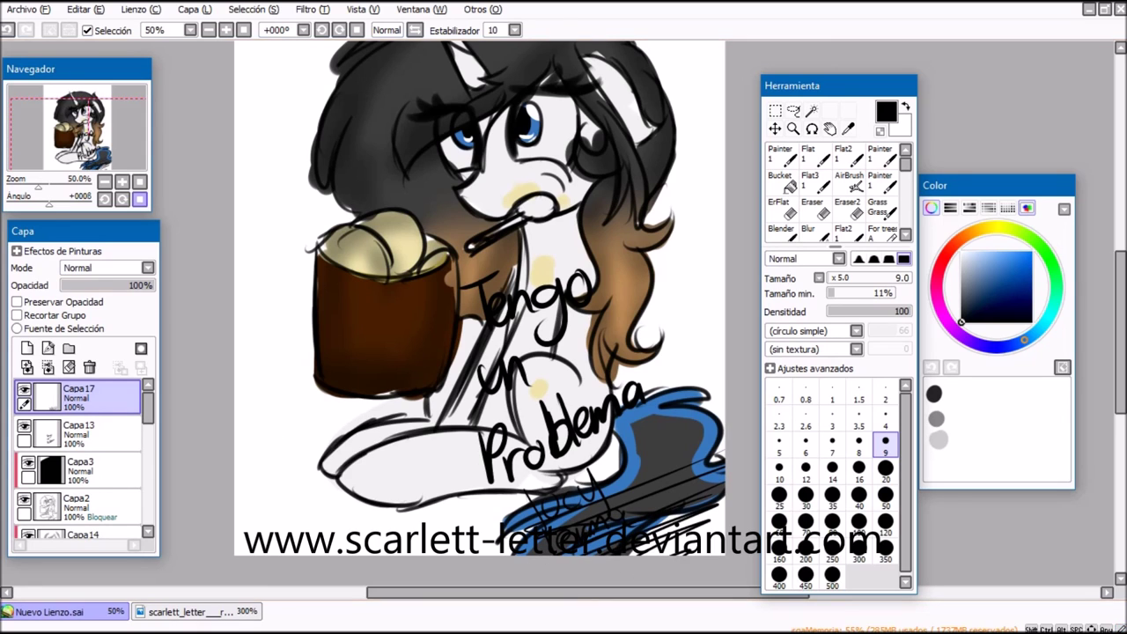
- Save the drawing as a SAI file named "Tengo un problema"
left_click(139, 181)
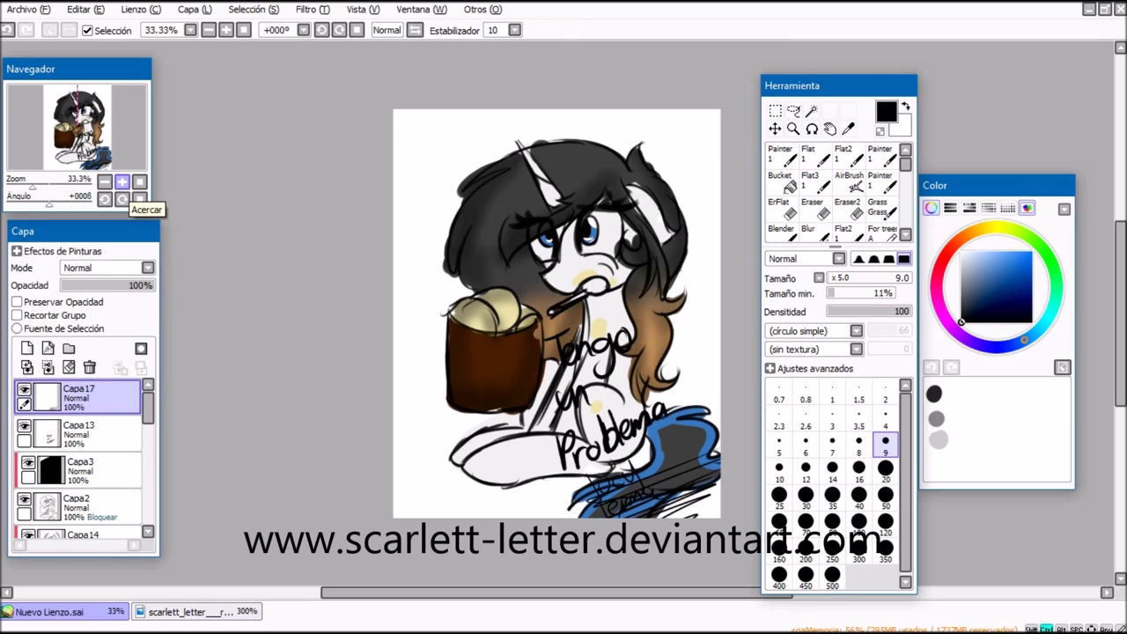
key("ctrl+s")
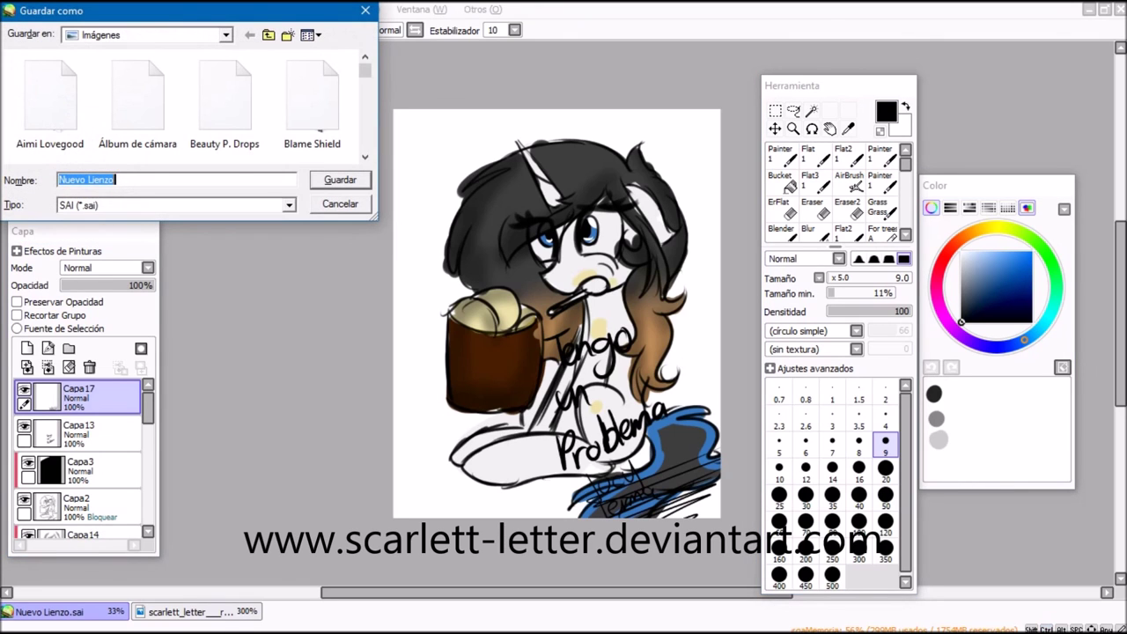
type("Tengo un problema")
key("Return")
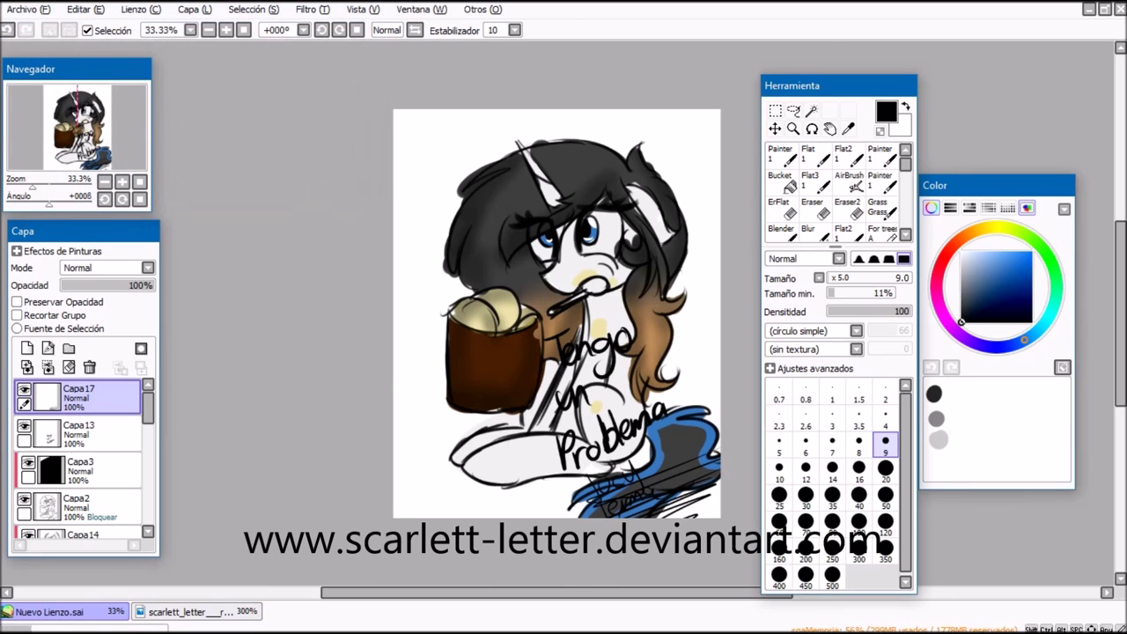